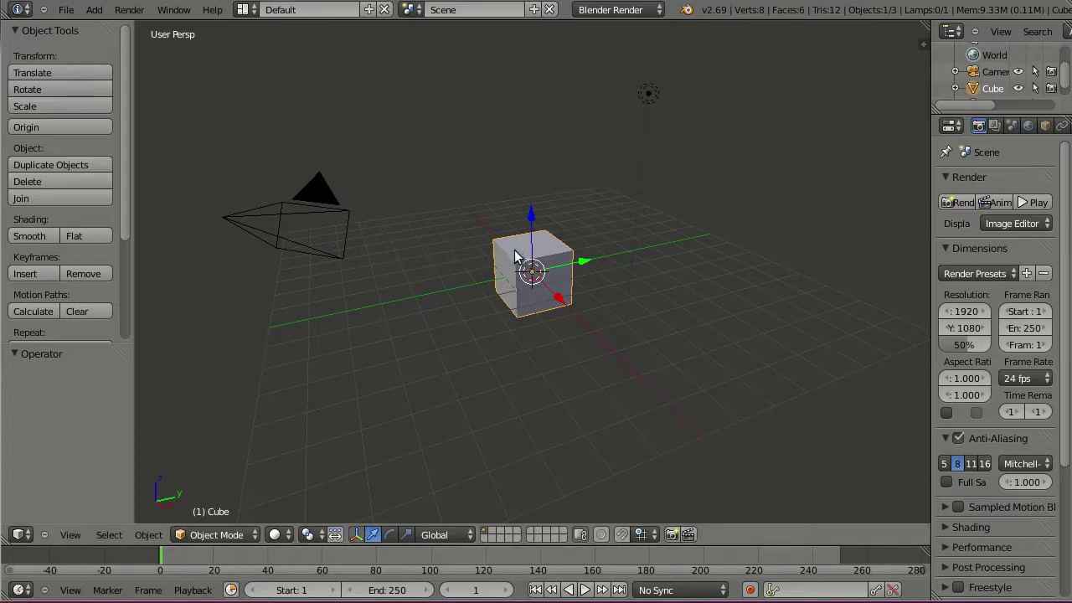
Send the default cube to layer 2, add an icosphere at the origin, and search 'quick'.
key(m)
key(2)
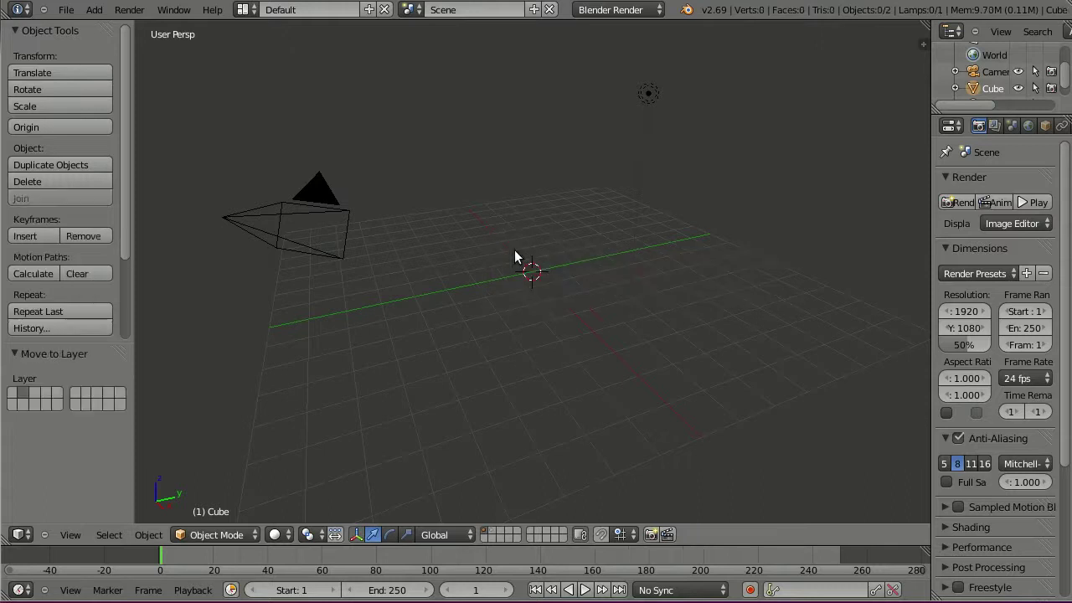
key(shift+a)
mouse_move(514, 251)
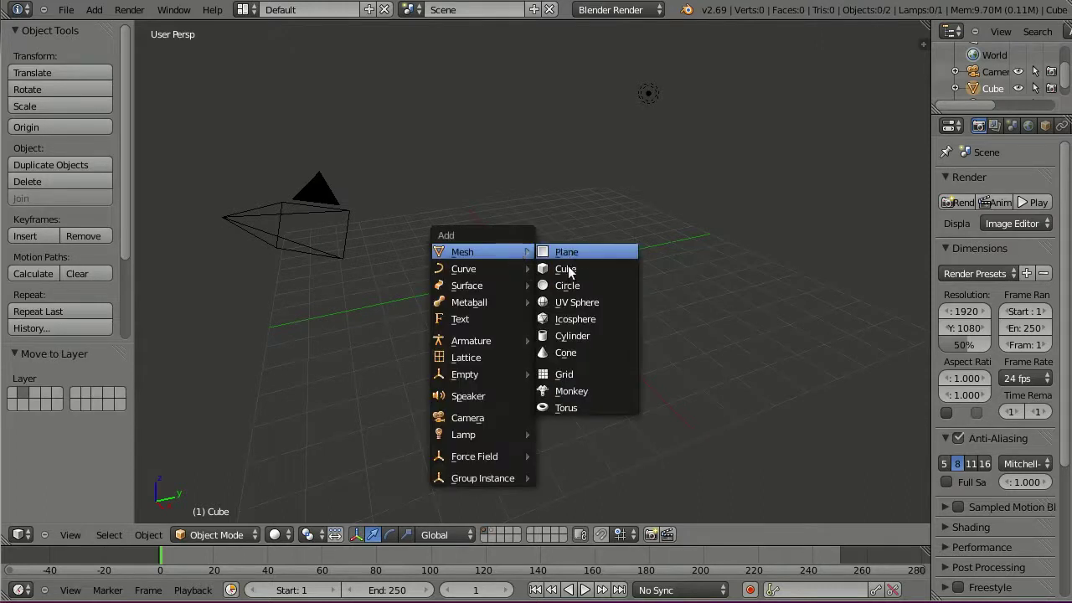
click(562, 324)
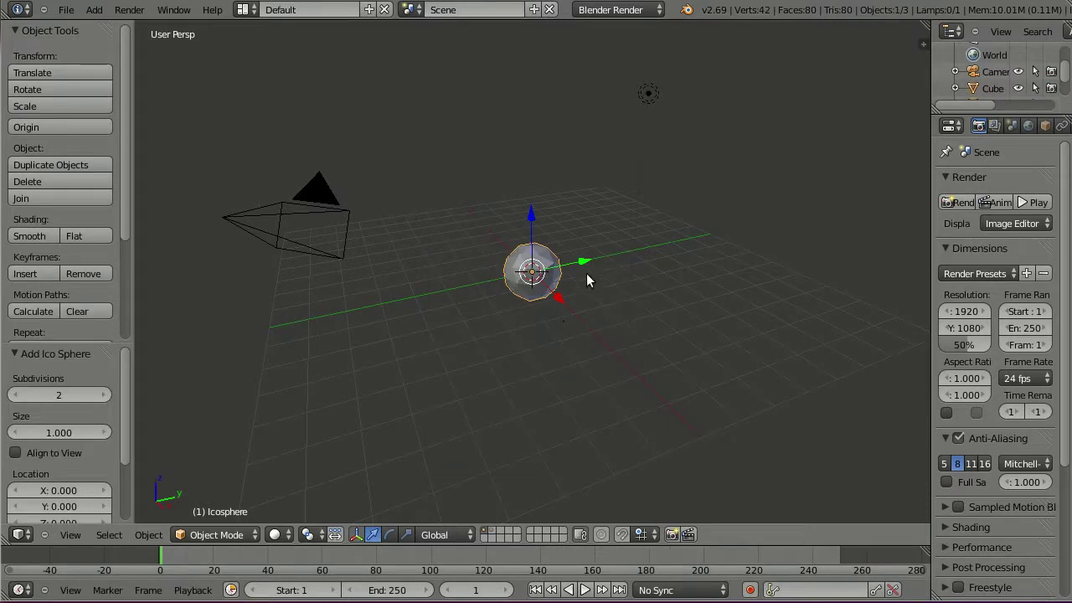
key(space)
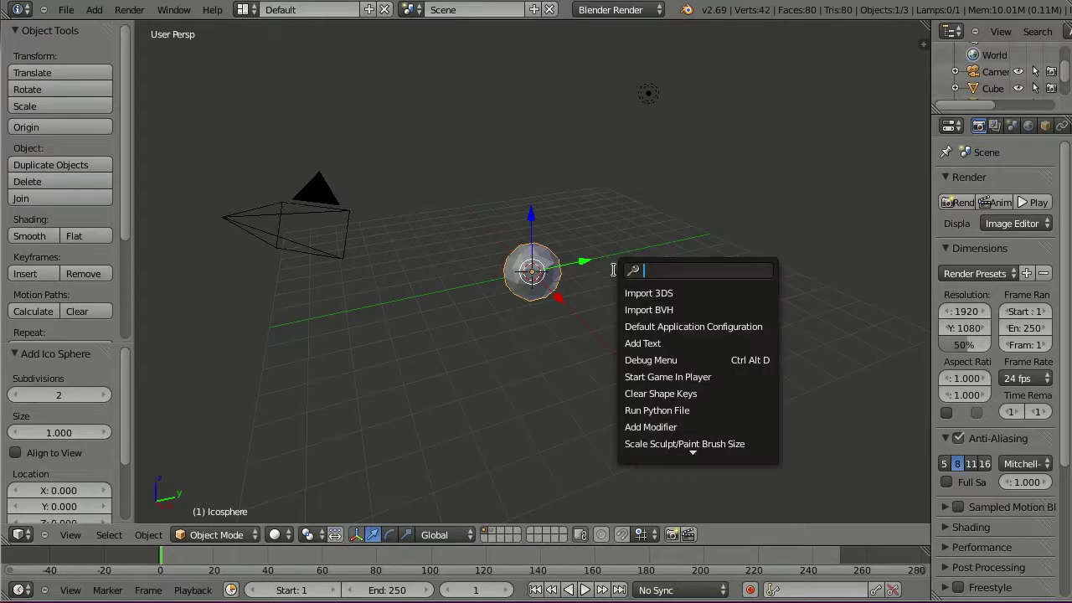
text(q)
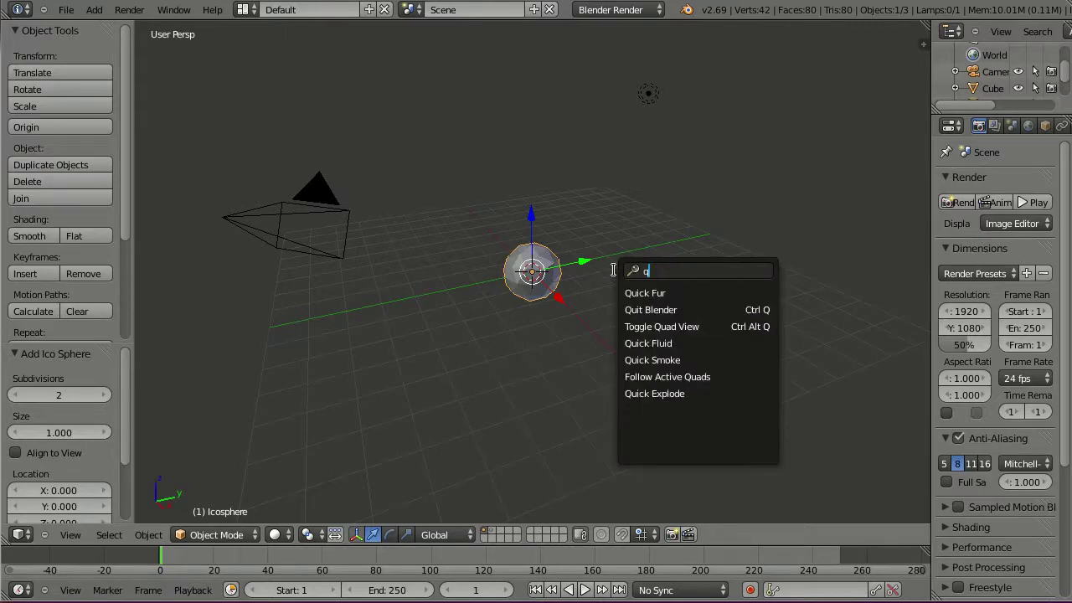
text(uick)
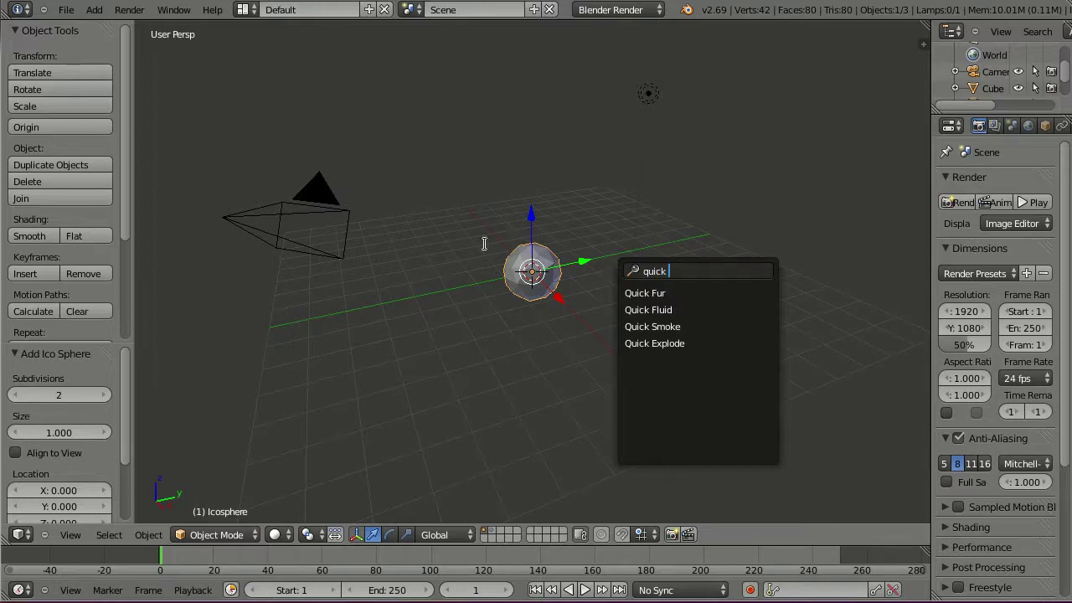
Make the icosphere a Quick Fluid setup and view it in orthographic side wireframe.
click(645, 309)
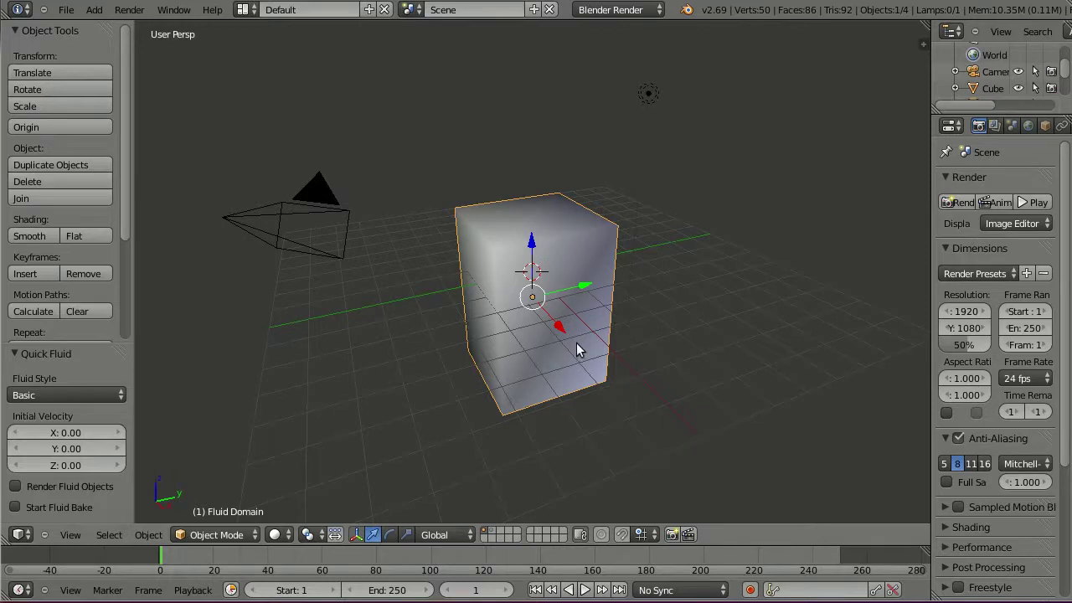
middle_drag(594, 337, 523, 276)
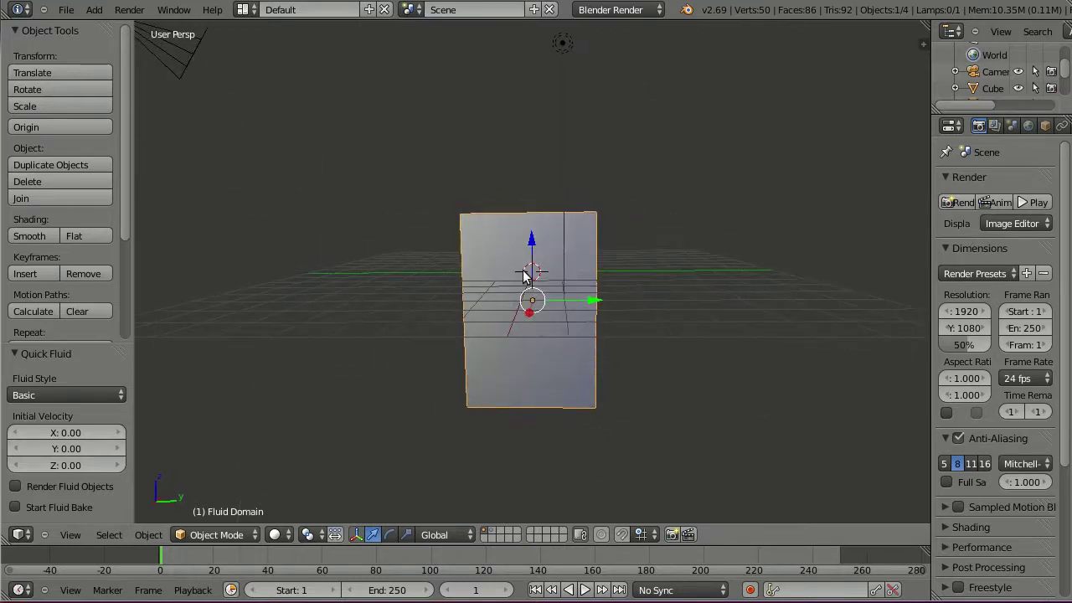
key(KP_3)
key(KP_5)
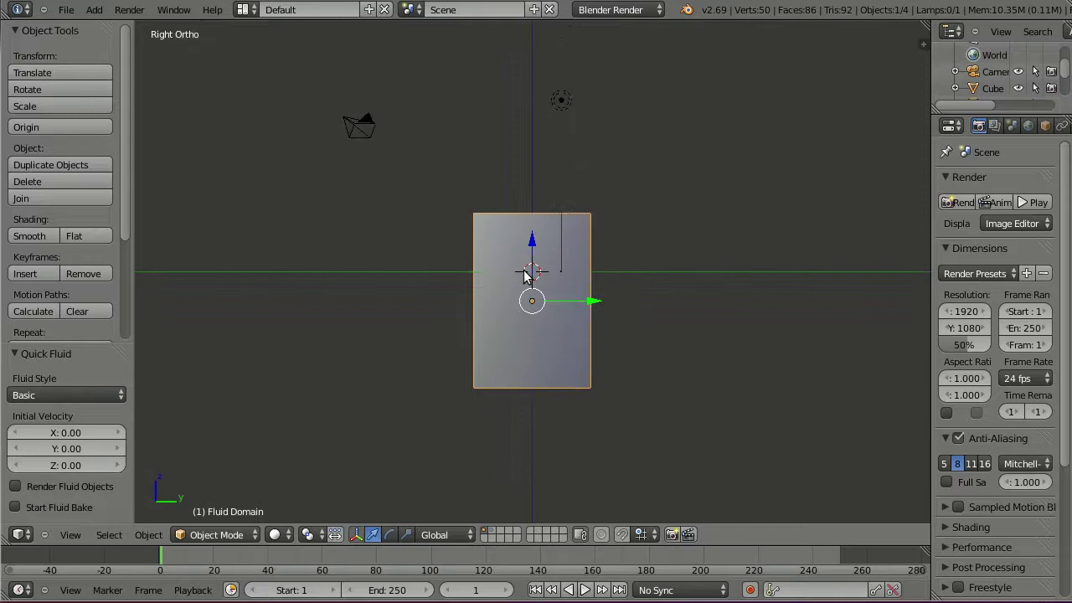
key(z)
scroll(553, 382, up, 3)
shift+middle_drag(553, 382, 551, 291)
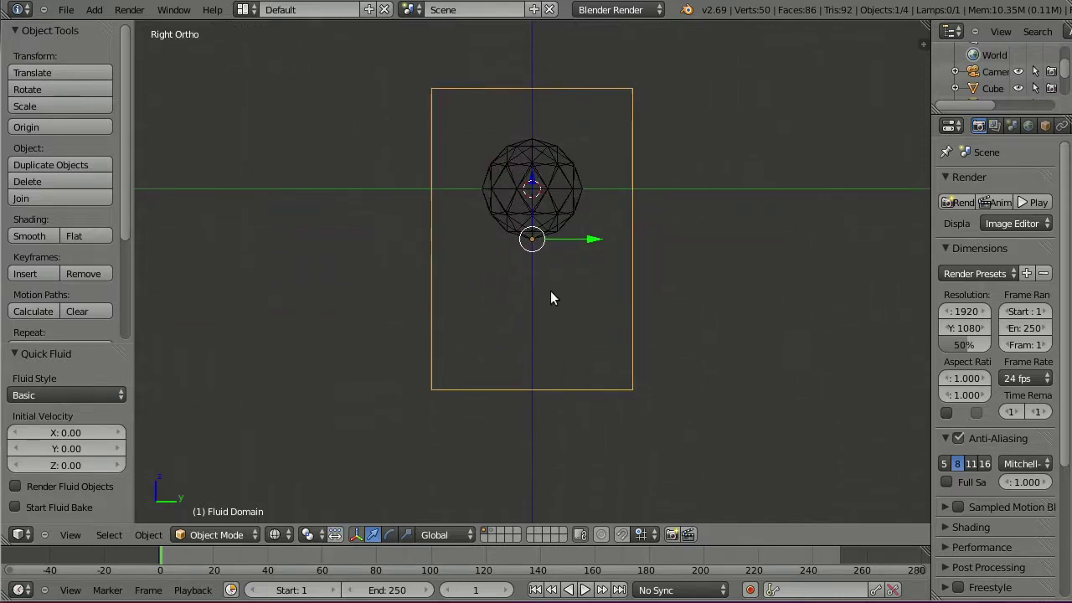
Duplicate the domain box, flatten the copy to 0.3 in Z, and lower it to the domain bottom.
key(shift+d)
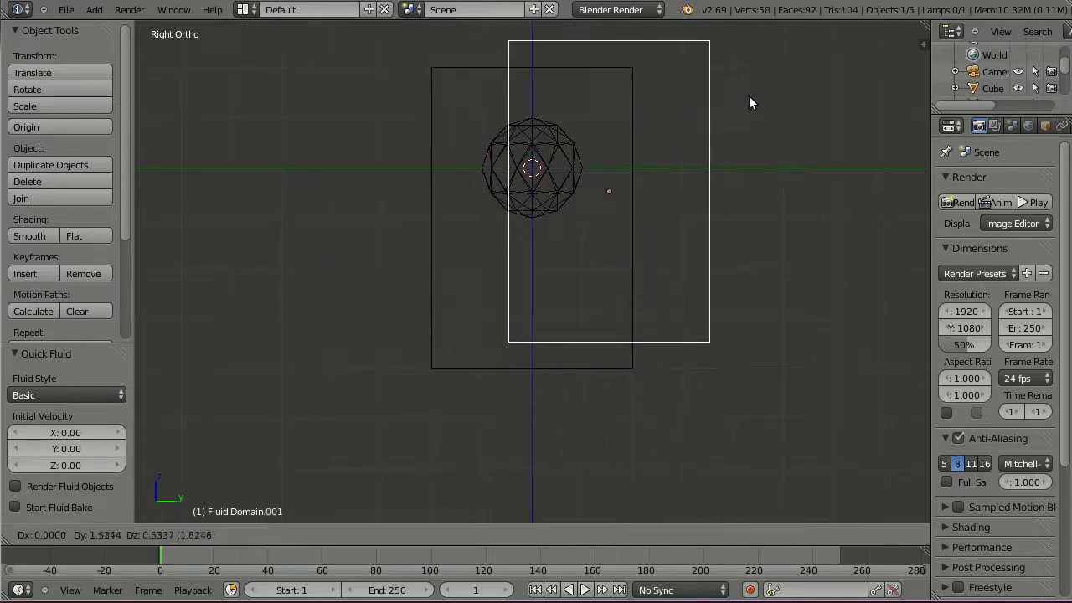
right_click(771, 113)
text(s)
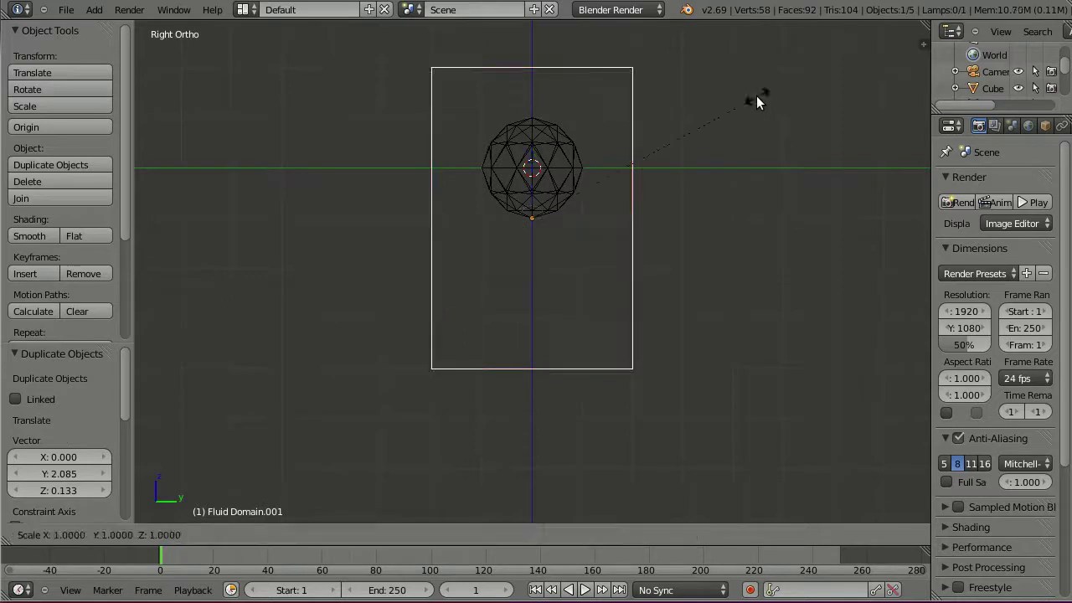
text(z0.3)
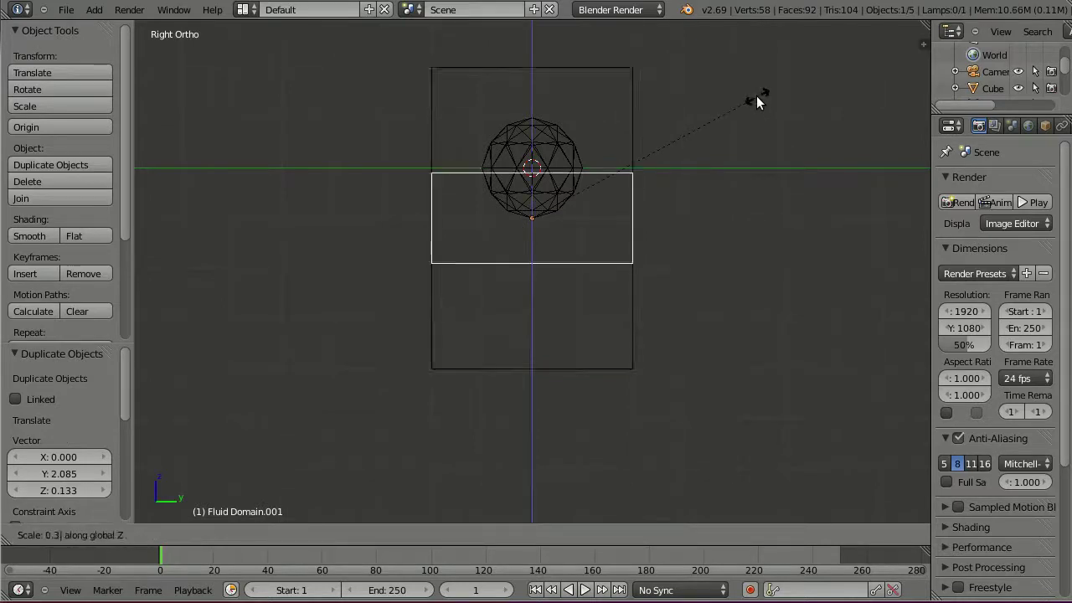
key(Return)
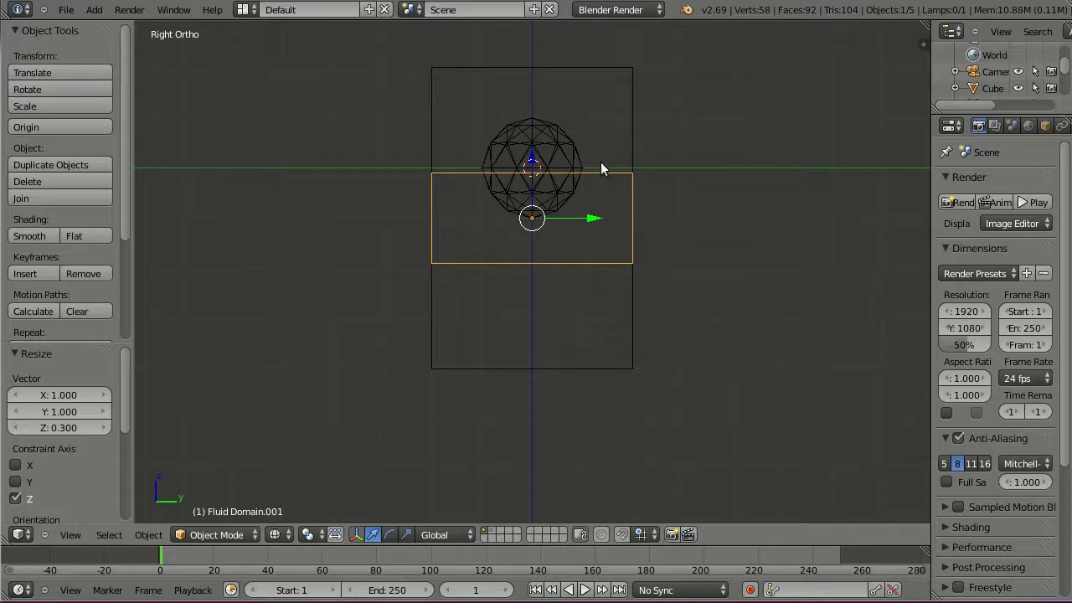
key(g)
key(z)
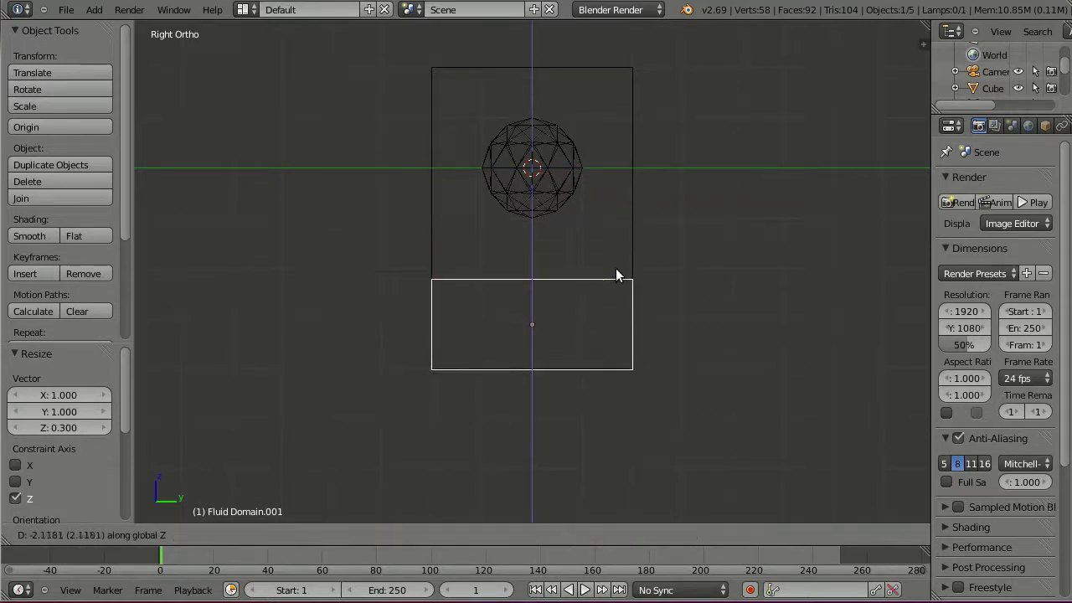
click(616, 270)
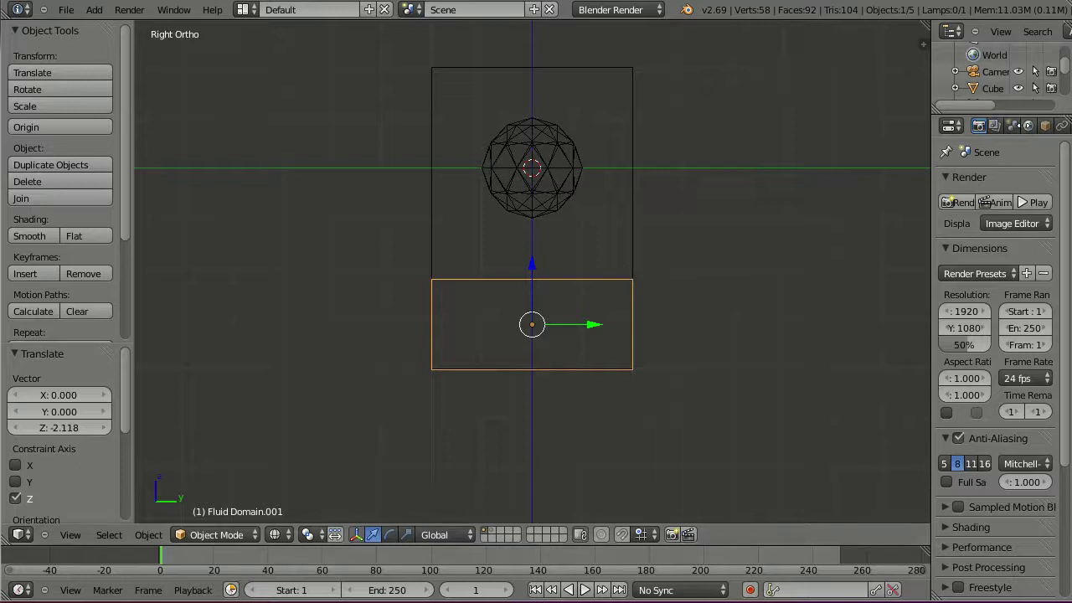
Set the flattened box's Physics fluid type to Fluid.
scroll(1006, 126, down, 4)
scroll(1005, 126, down, 3)
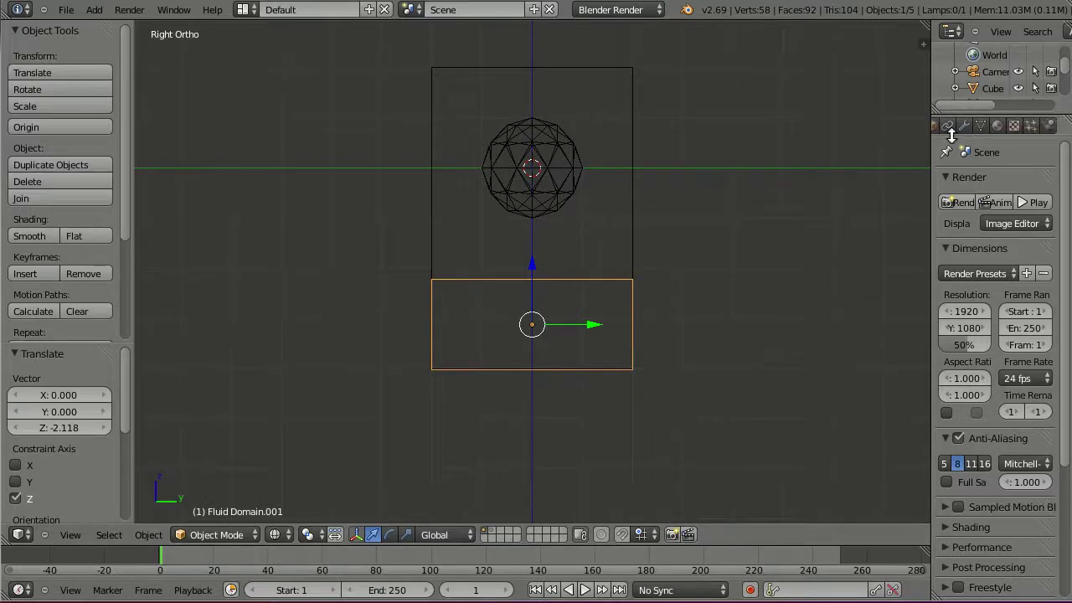
click(1049, 126)
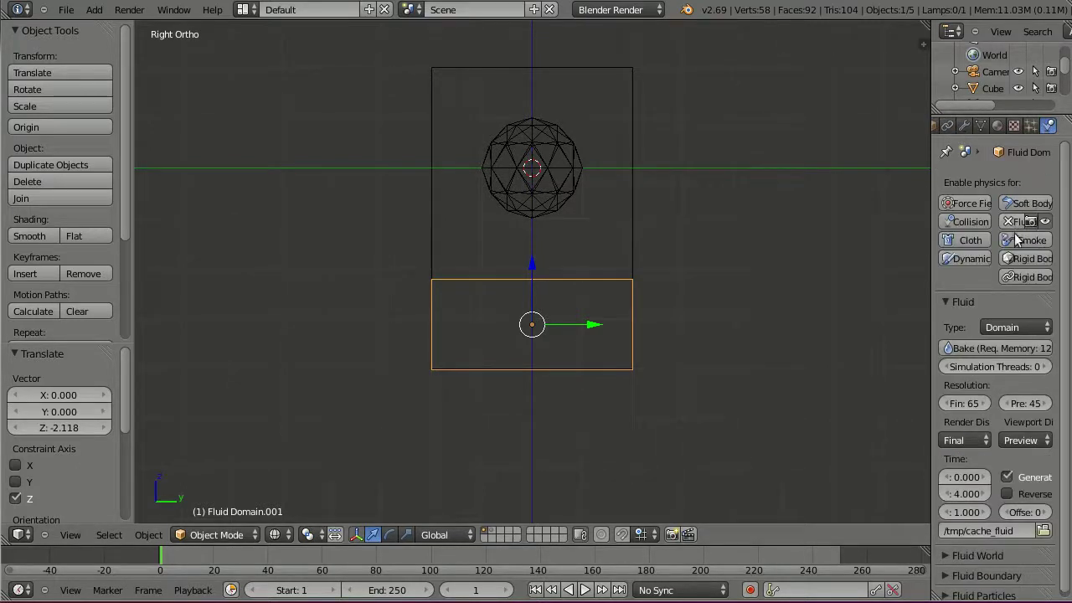
click(998, 327)
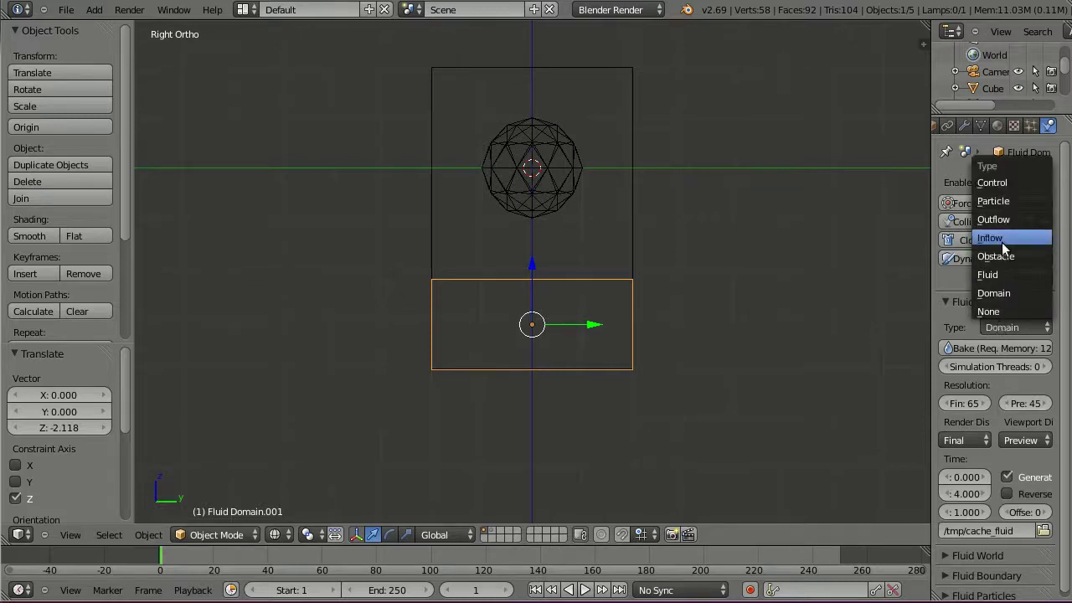
click(1012, 274)
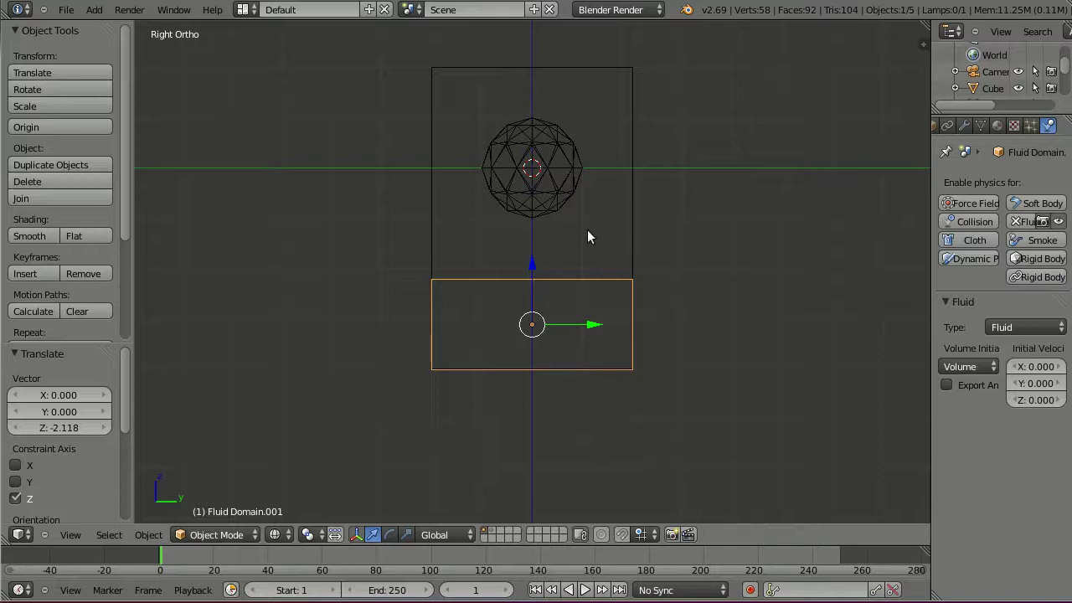
Shrink the icosphere to about a quarter and make two copies of it.
right_click(565, 152)
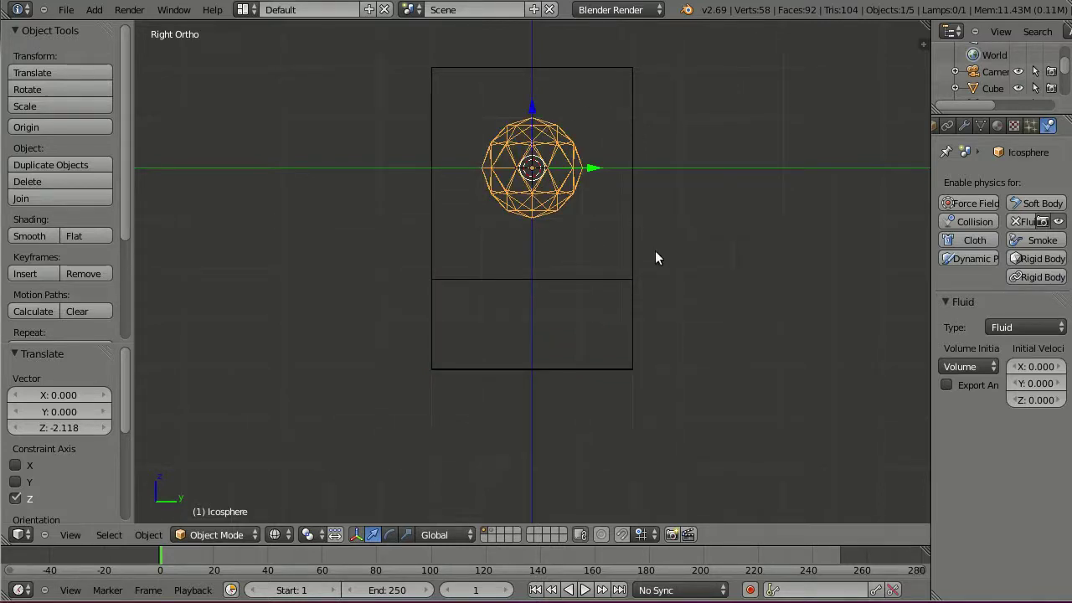
key(s)
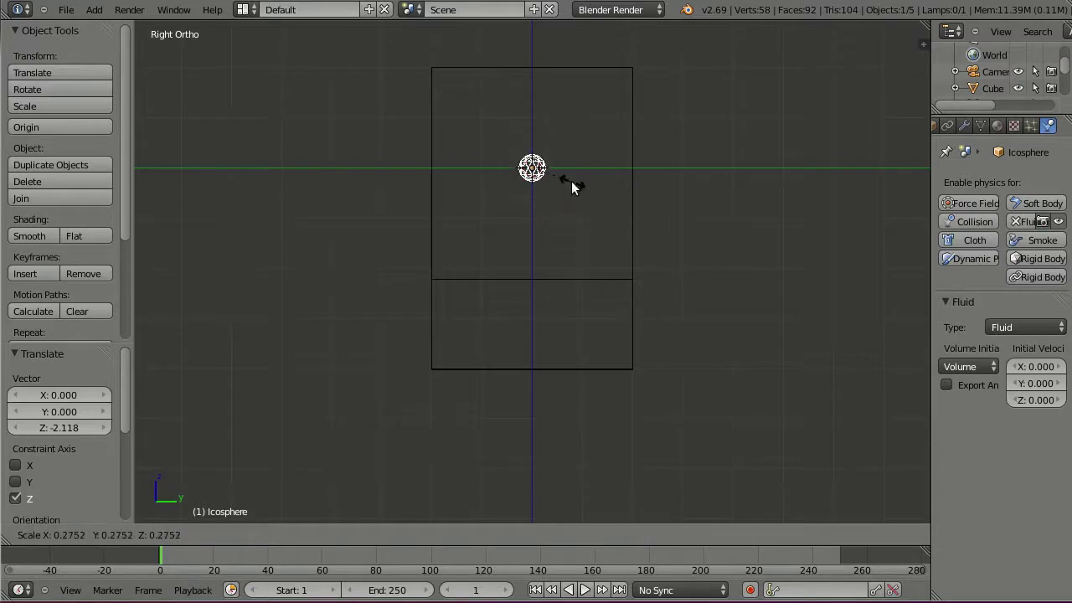
click(572, 181)
key(shift+d)
click(596, 212)
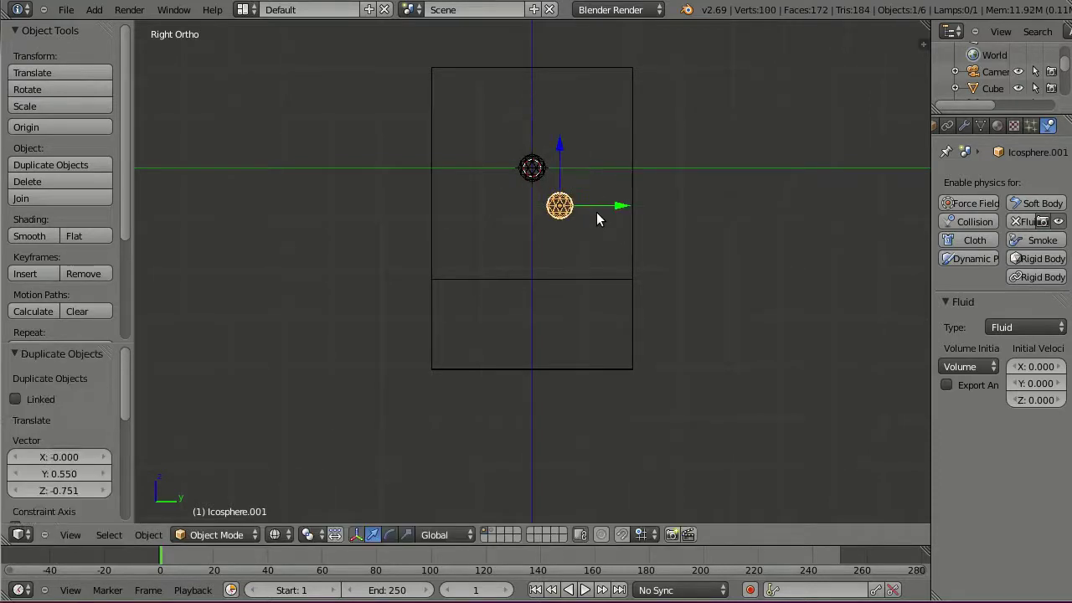
key(shift+d)
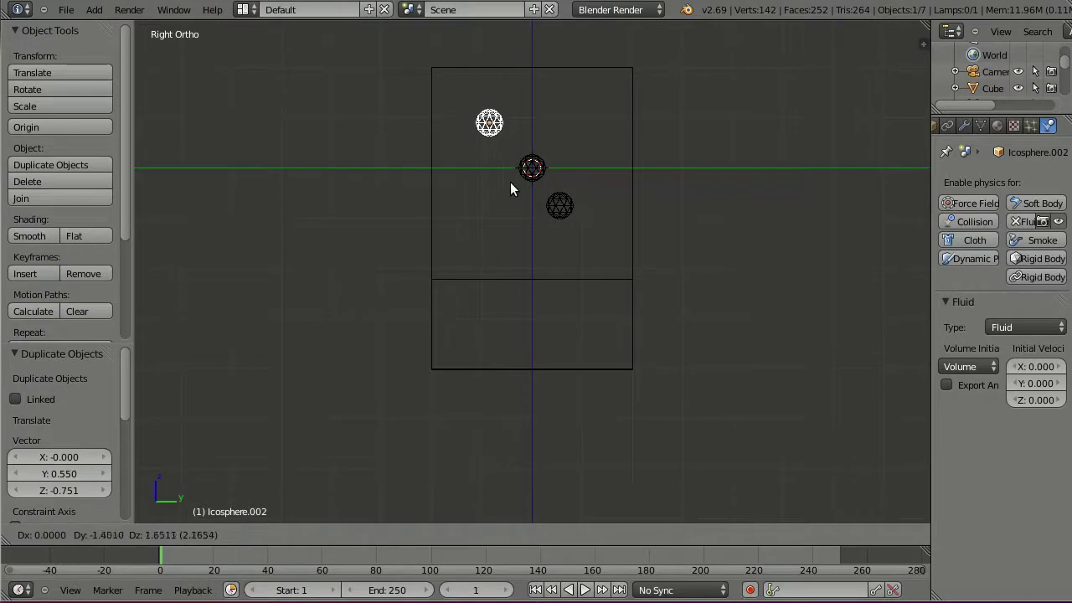
click(513, 183)
Move the original sphere just above centre and Icosphere.001 below centre.
right_click(535, 178)
key(g)
click(569, 141)
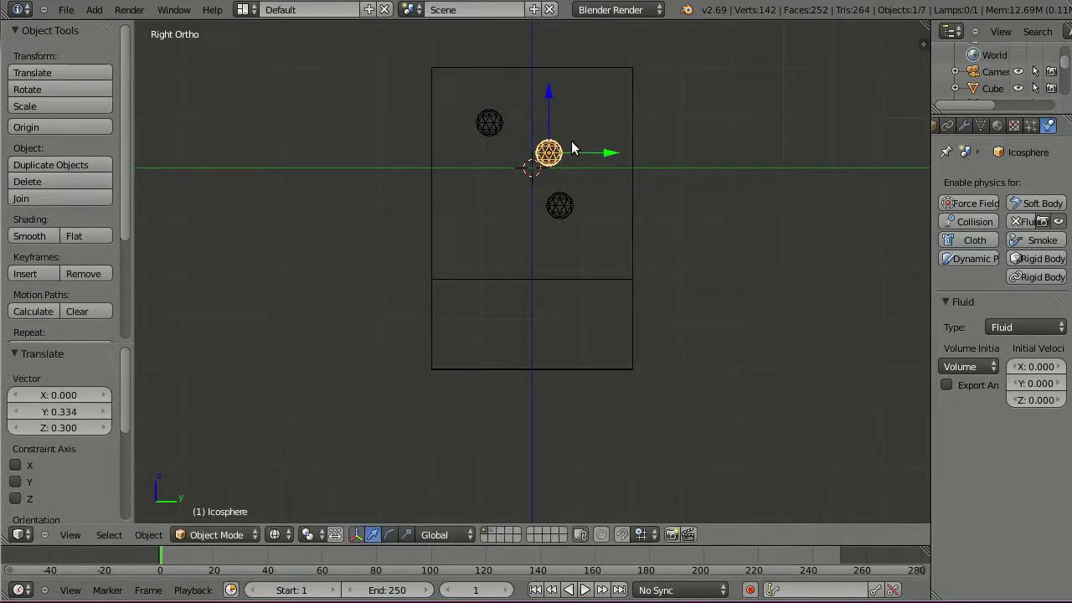
right_click(577, 211)
key(g)
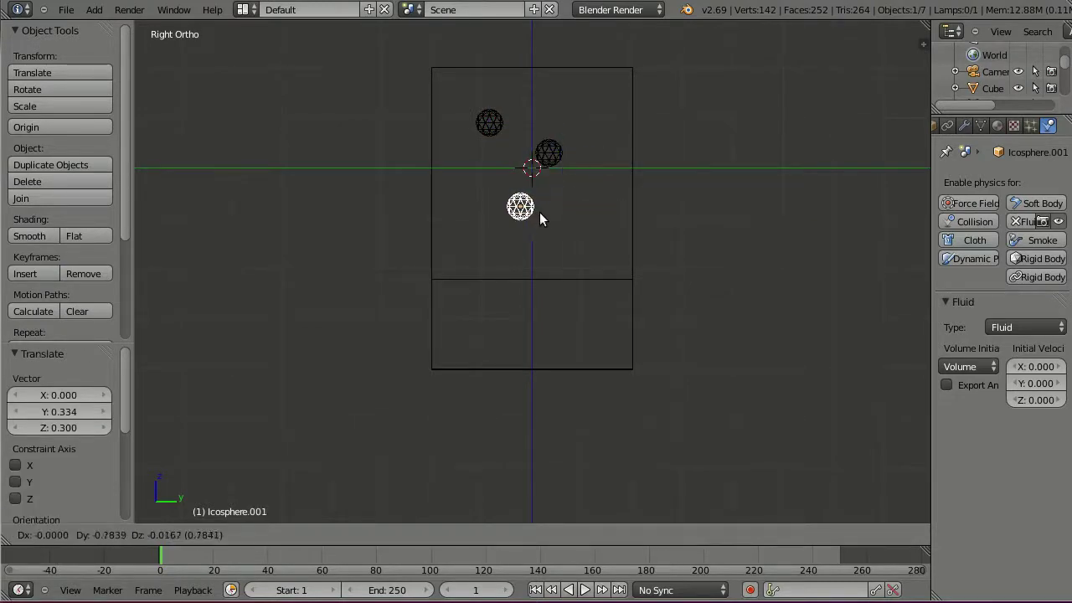
click(540, 212)
middle_drag(568, 201, 703, 297)
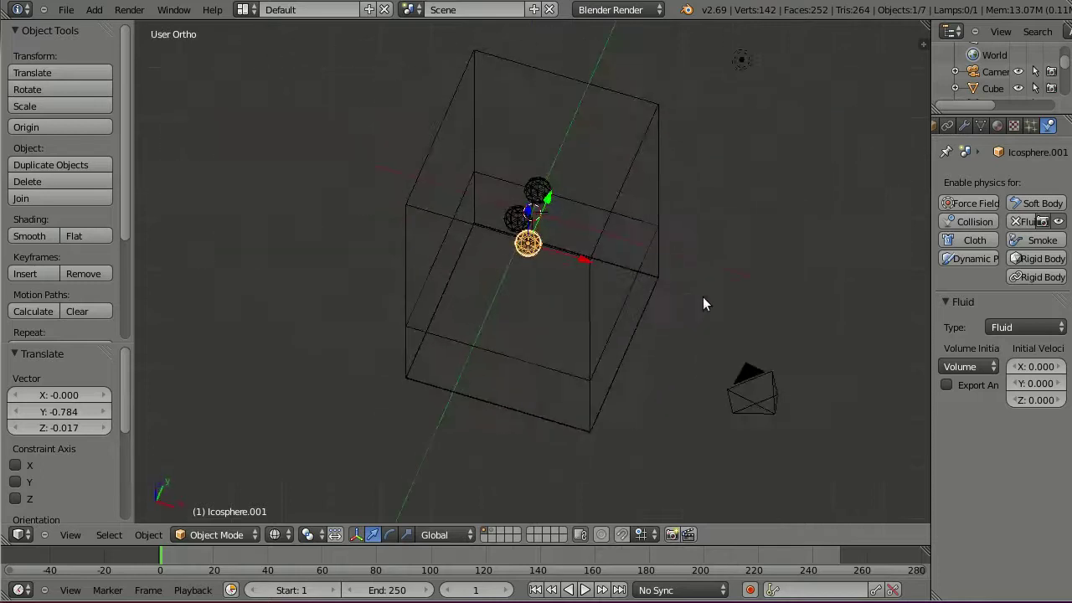
Spread the spheres apart inside the domain, shifting one 0.626 along X and another along Y.
right_click(536, 192)
key(g)
key(x)
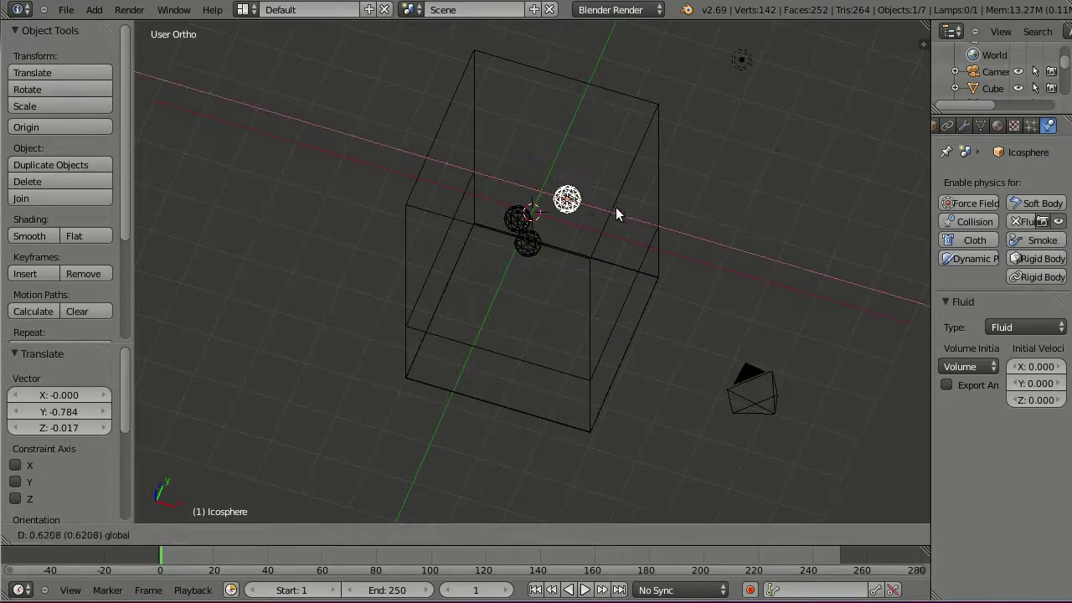
click(618, 213)
right_click(551, 247)
right_click(553, 250)
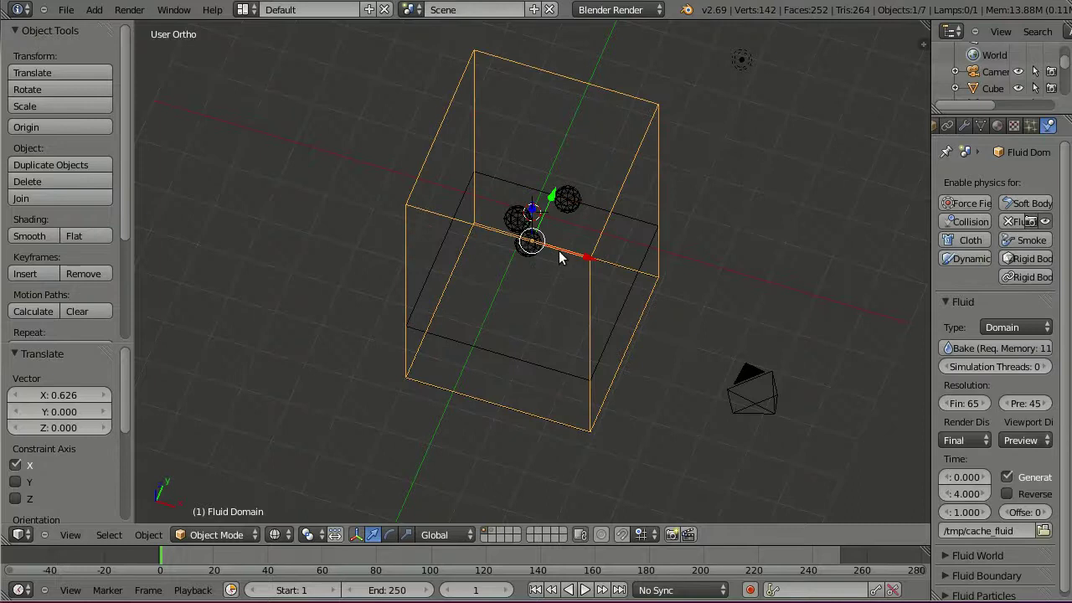
right_click(548, 248)
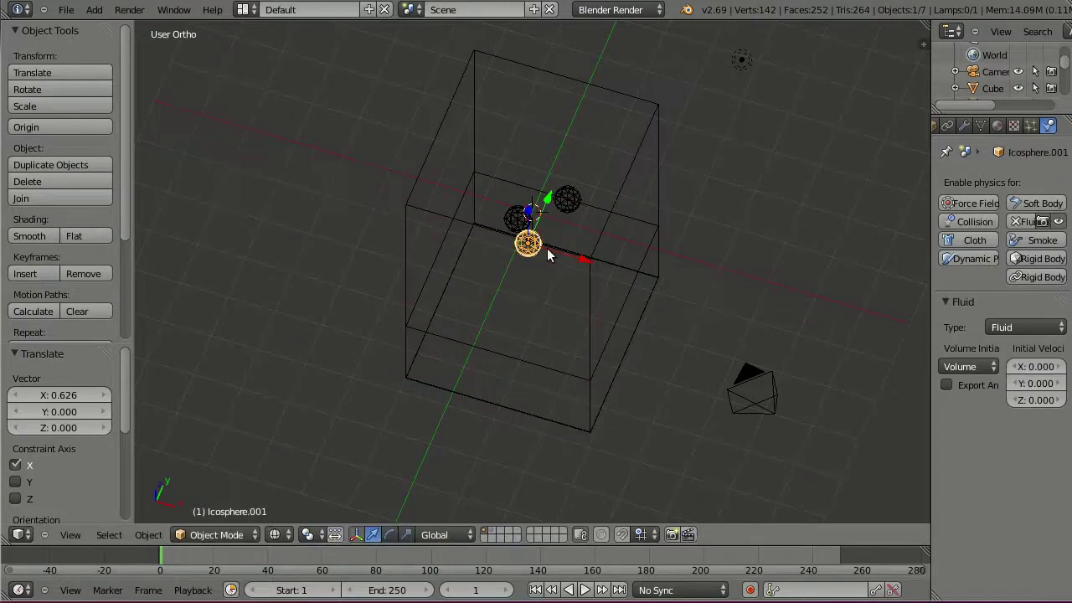
drag(586, 265, 604, 268)
right_click(527, 222)
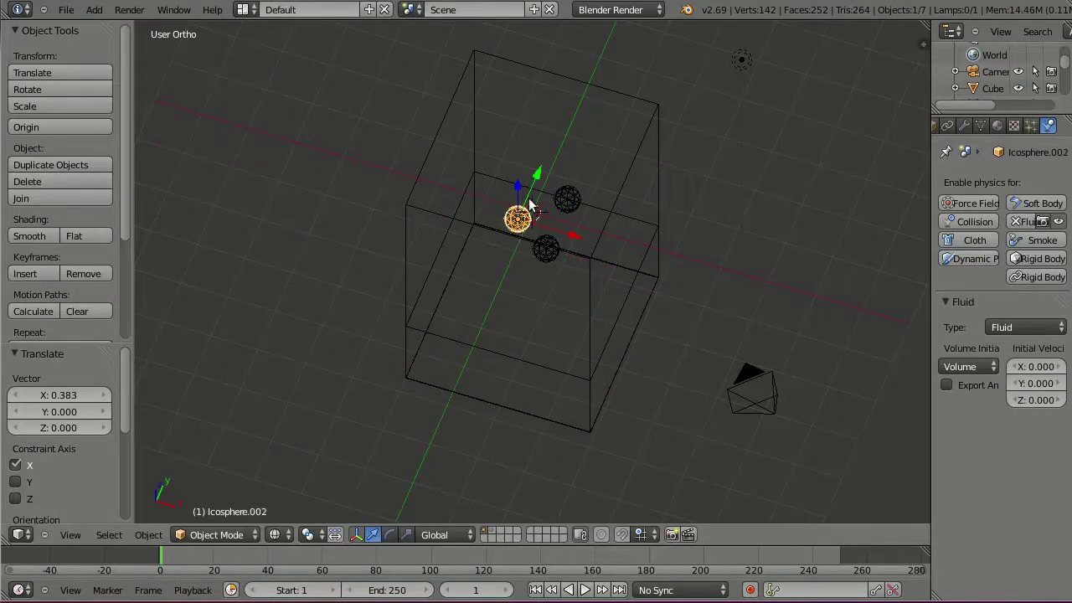
key(g)
key(y)
click(536, 151)
From top view, reposition a sphere along X and move Icosphere.001, then select the domain box.
key(KP_7)
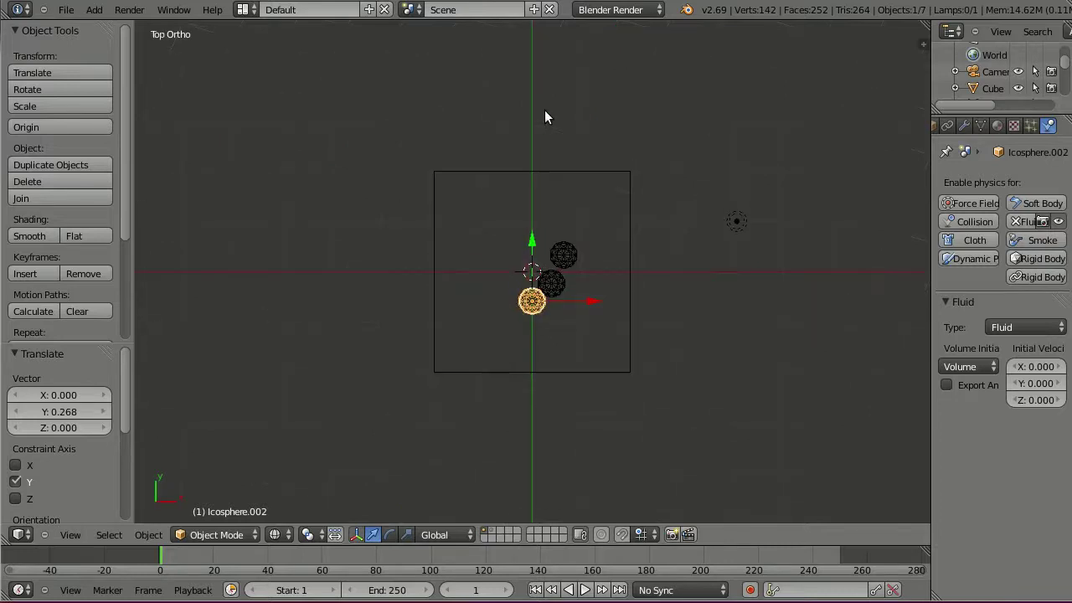
key(g)
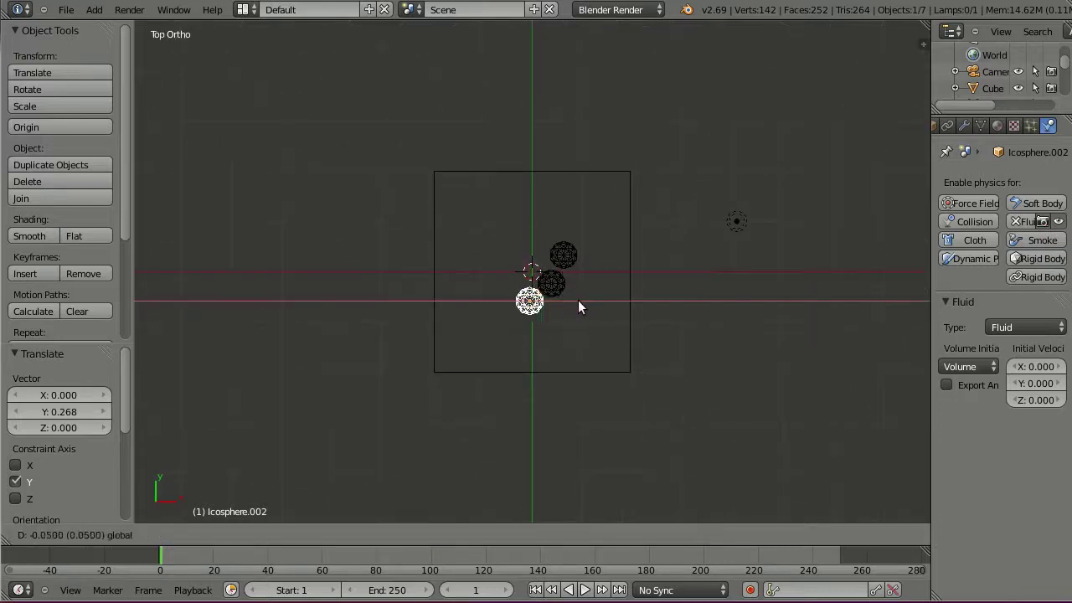
key(x)
click(566, 294)
right_click(551, 283)
key(g)
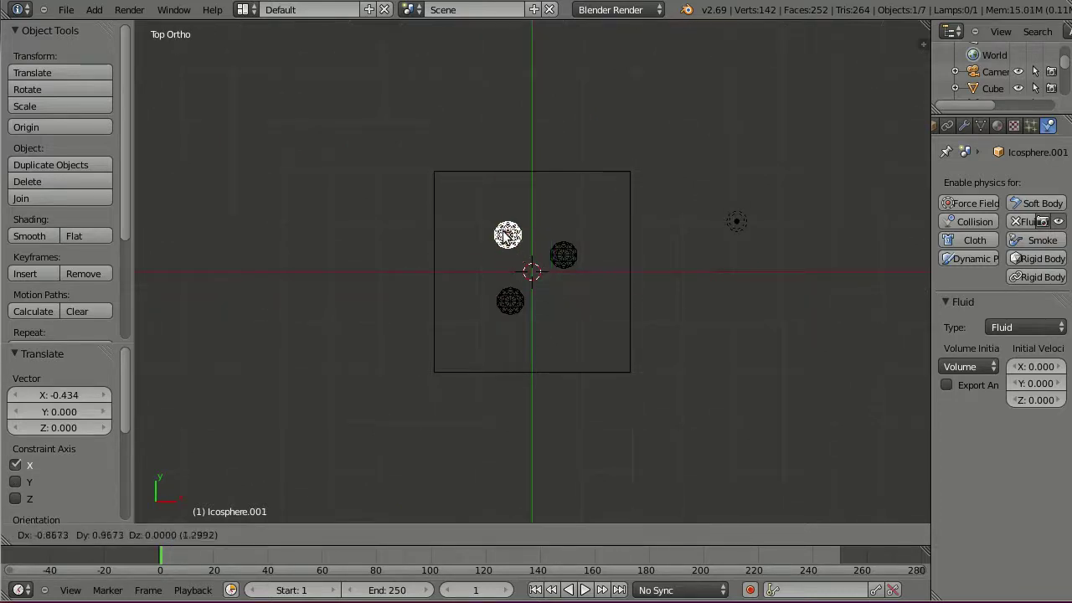
click(505, 234)
middle_drag(574, 305, 478, 136)
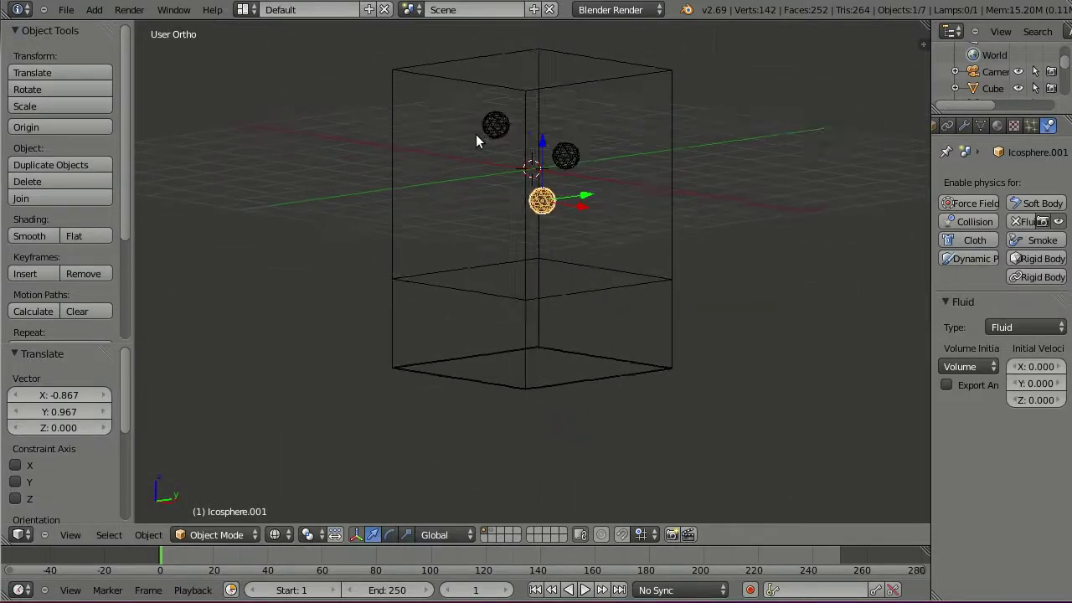
right_click(673, 98)
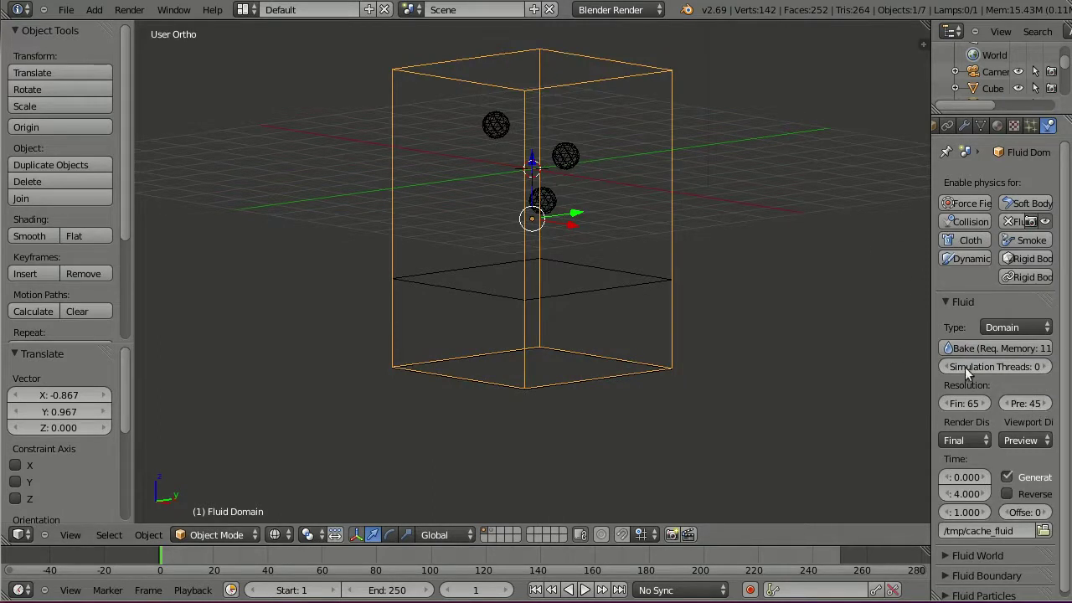
Set the fluid preview resolution to 1 and bake the simulation.
drag(934, 370, 861, 363)
click(1014, 402)
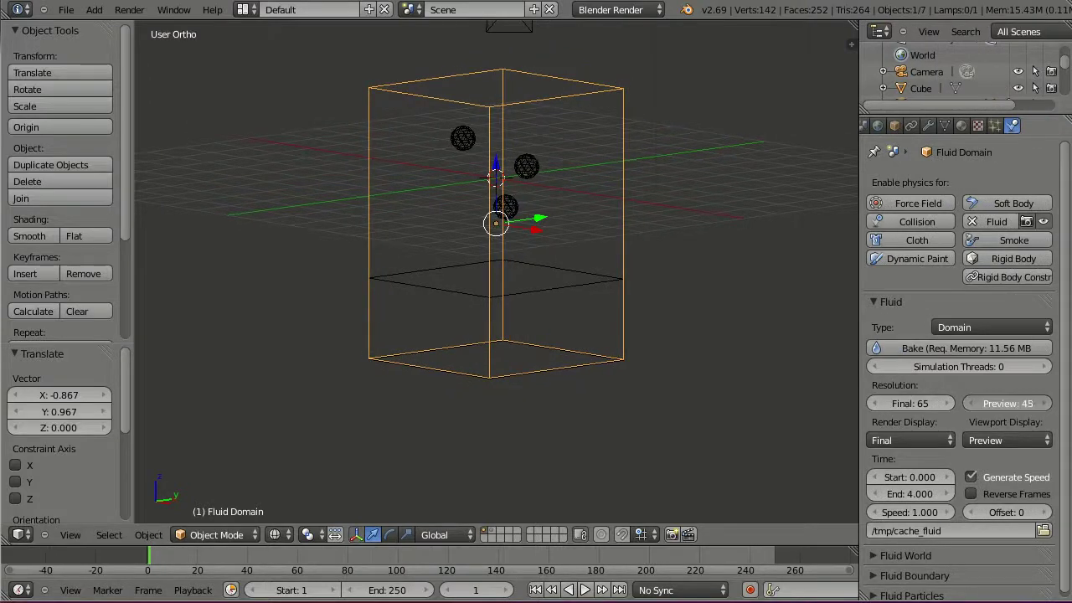
text(1)
key(Return)
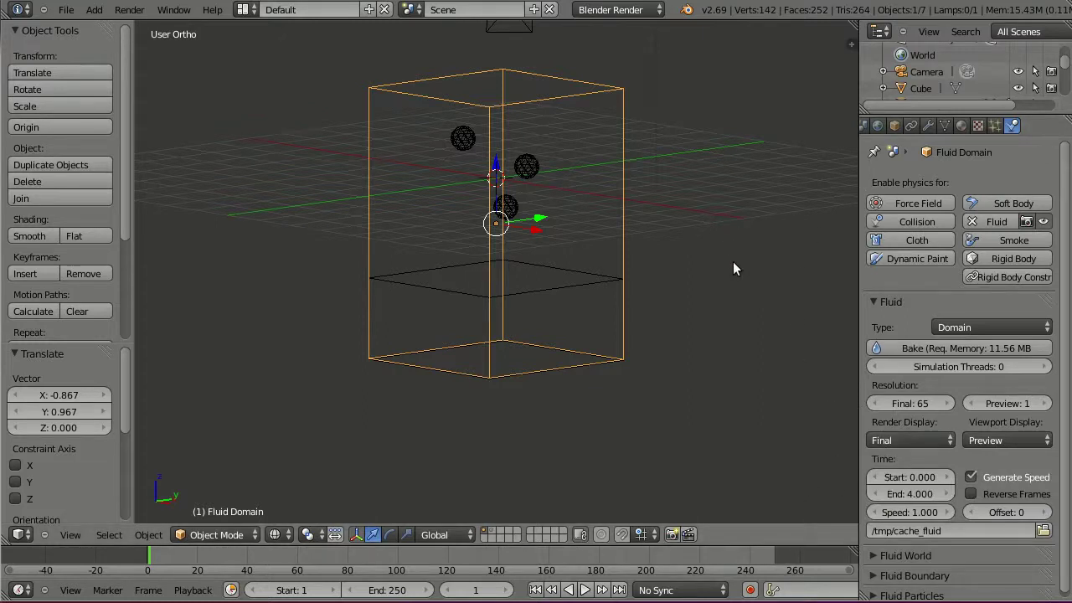
click(929, 348)
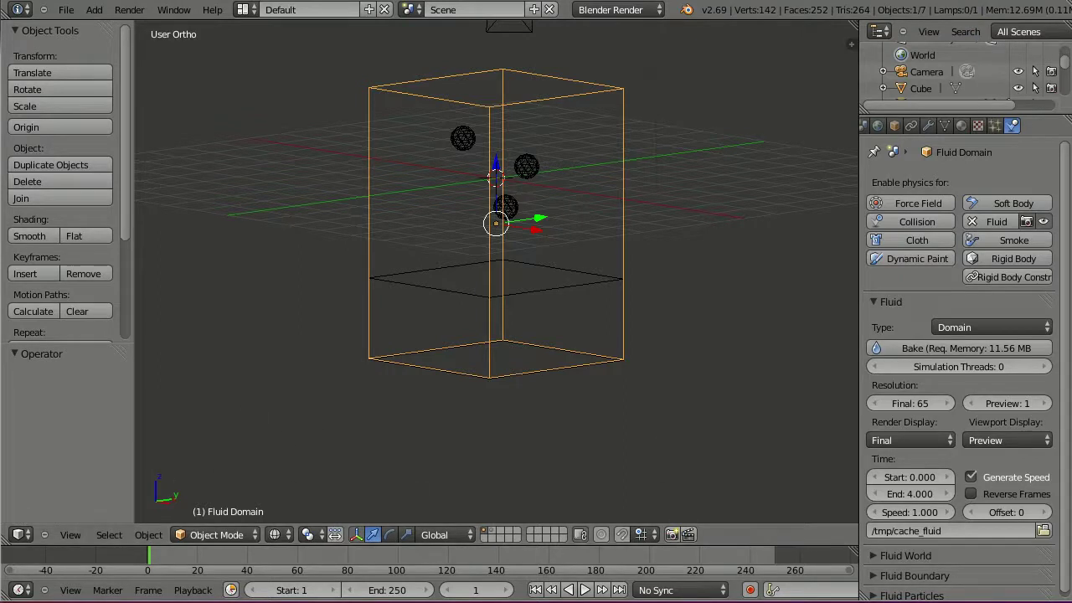
Display the fluid at Final resolution in the viewport and play the animation.
click(984, 442)
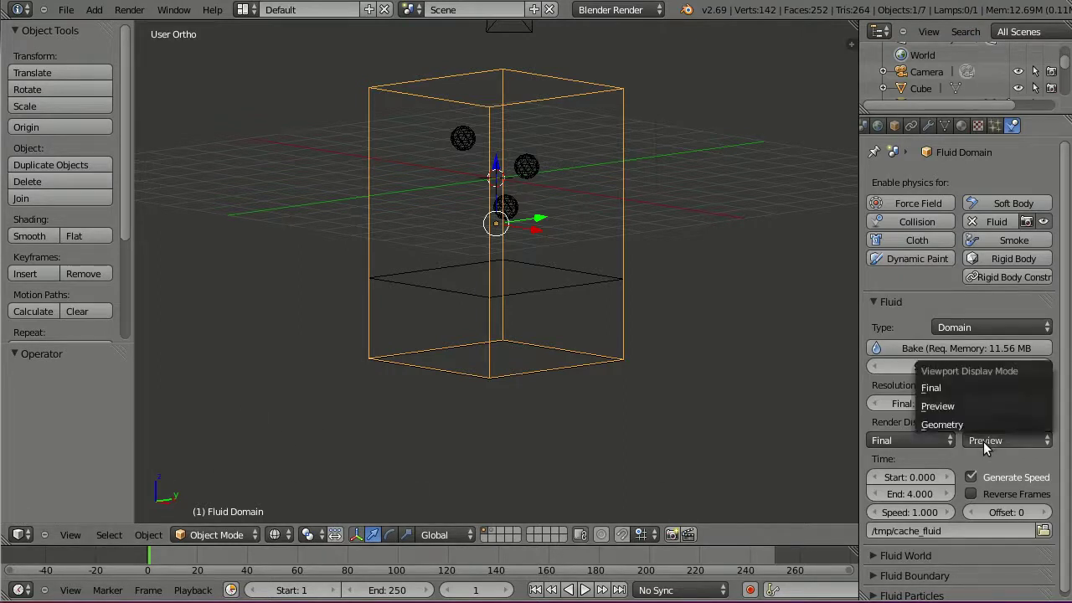
click(1017, 391)
key(alt+a)
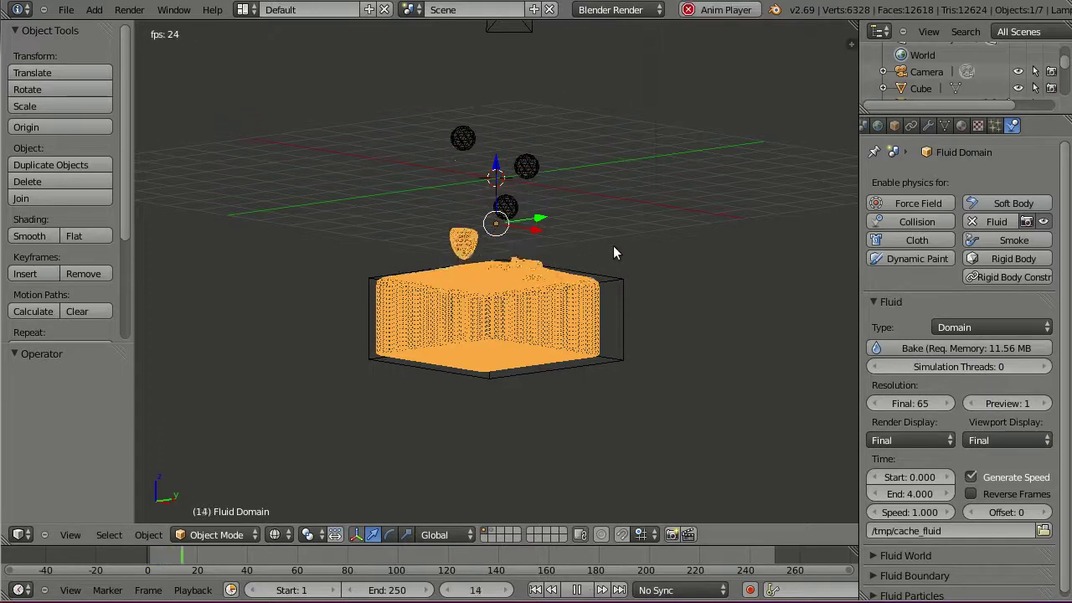
middle_drag(556, 256, 579, 258)
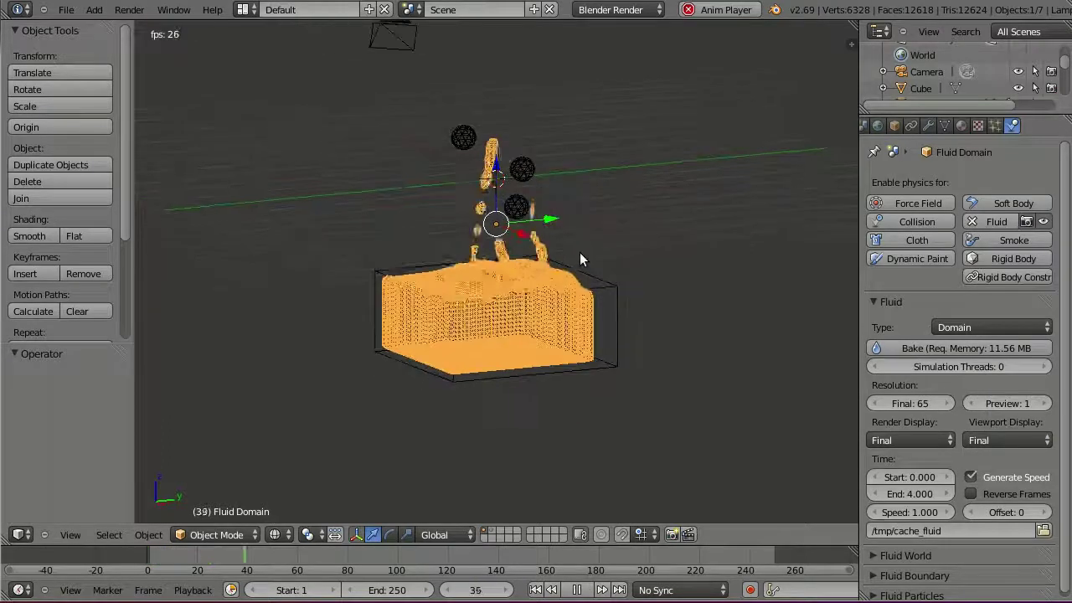
Move the three spheres and the domain box to layer 4 and show the fluid shaded solid.
right_click(466, 139)
shift+right_click(522, 170)
shift+right_click(515, 206)
shift+right_click(618, 321)
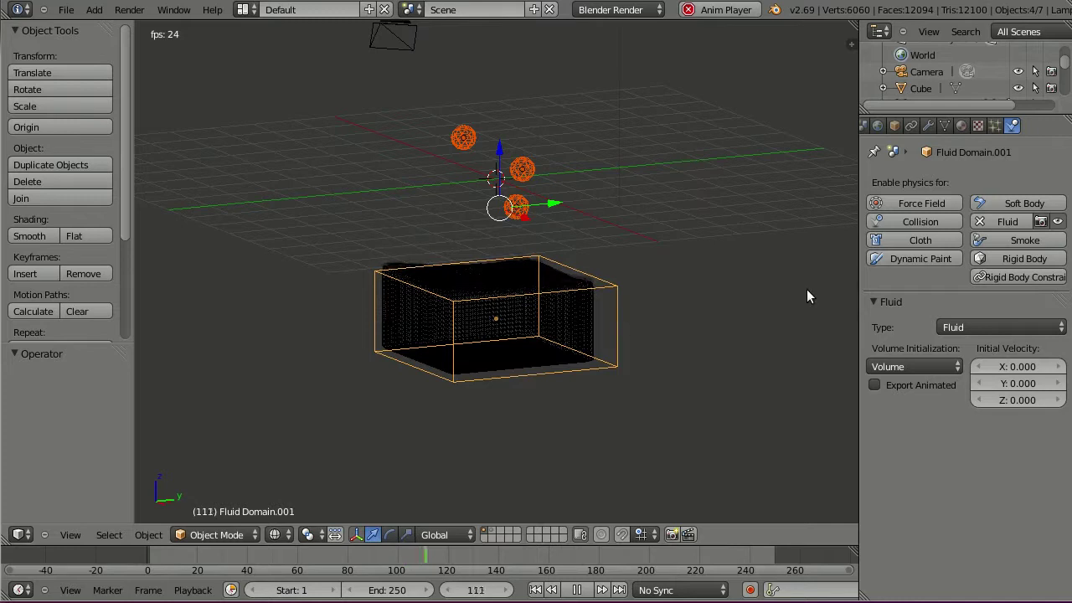
key(m)
key(4)
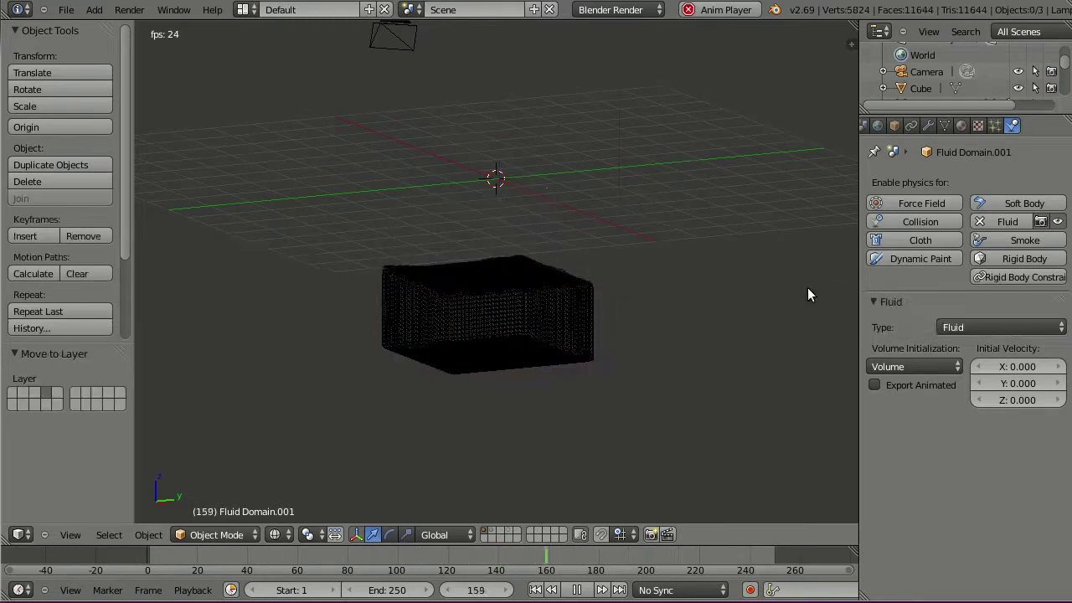
key(Return)
key(alt+a)
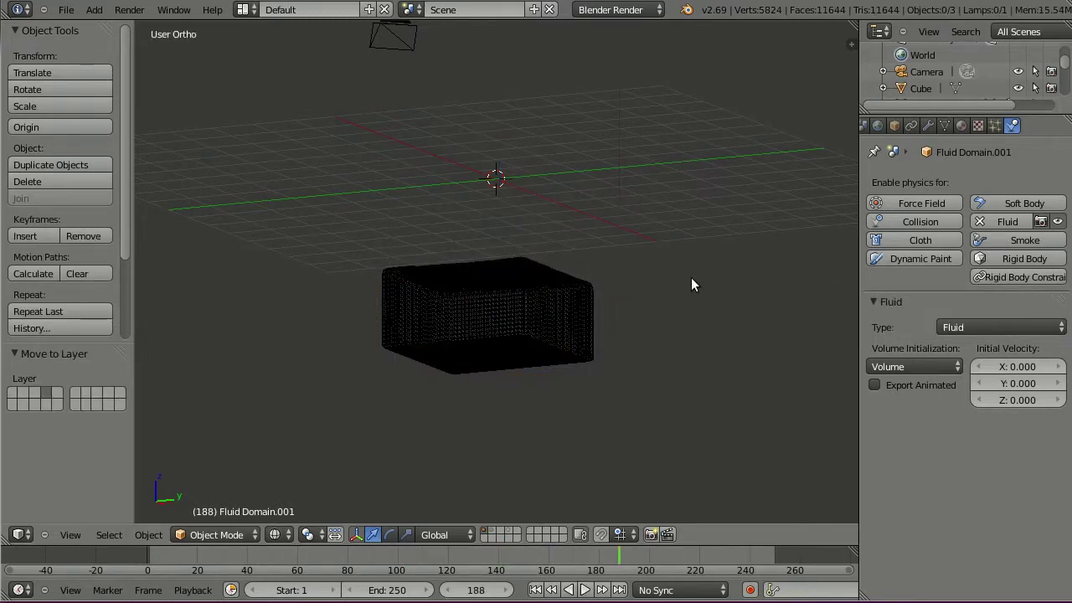
key(z)
Set the animation end frame to 75 and play the shortened simulation.
click(392, 591)
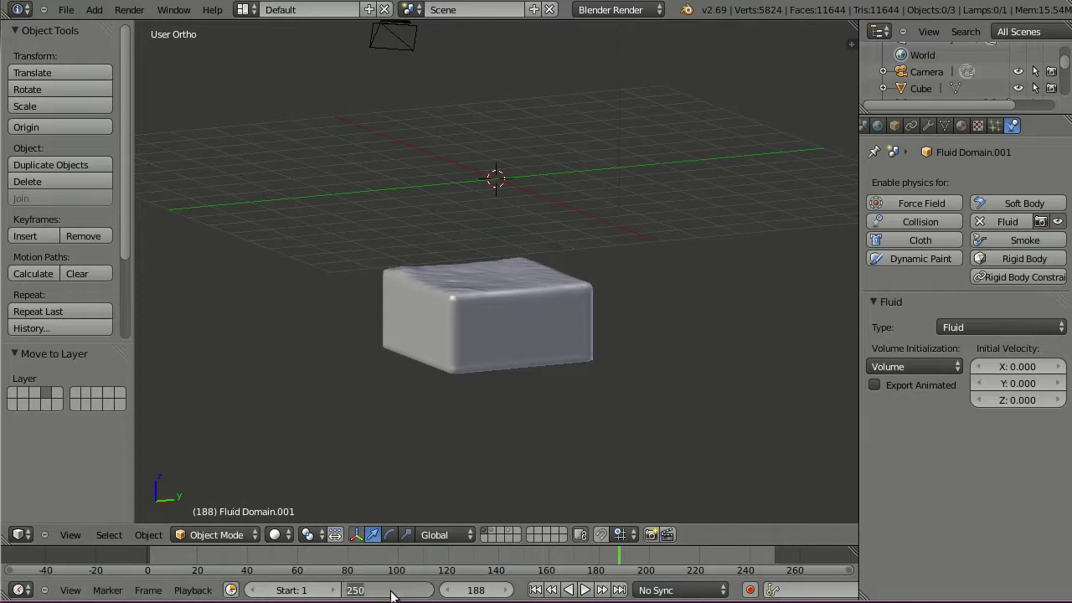
text(75)
key(Return)
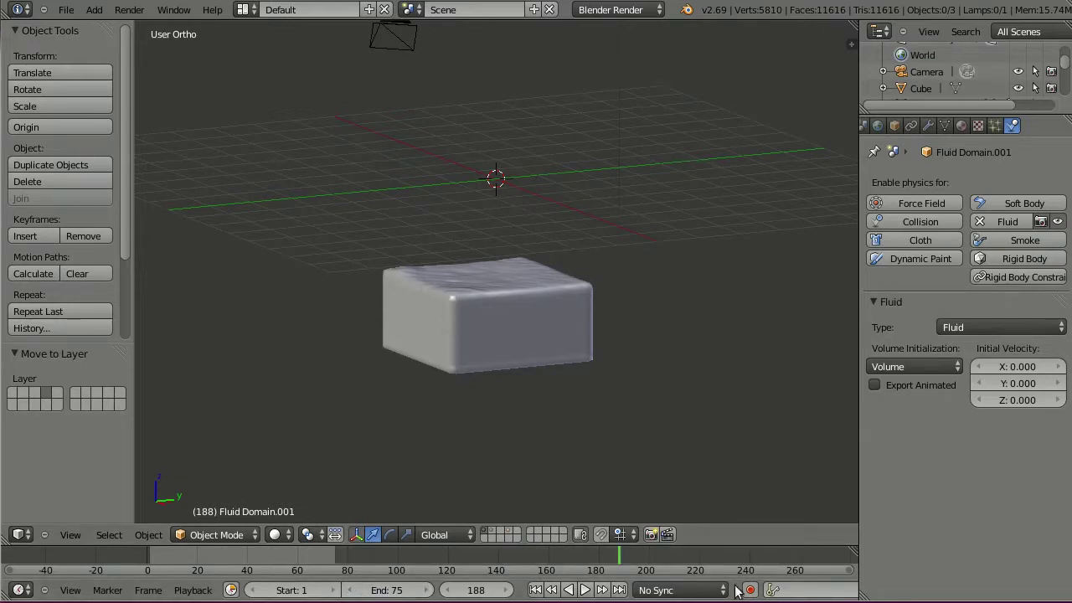
key(alt+a)
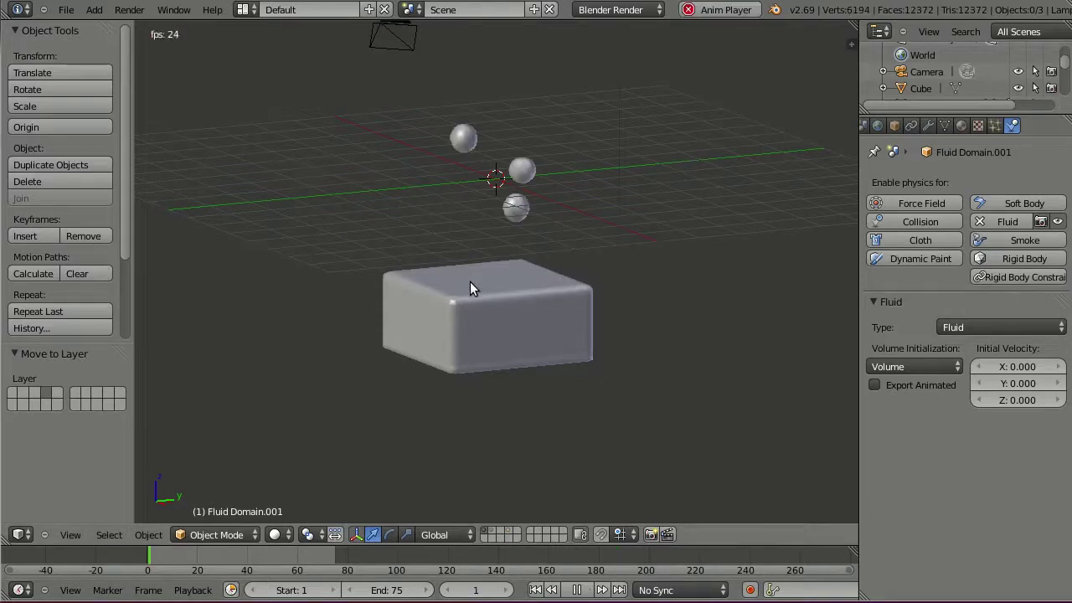
middle_drag(565, 216, 587, 167)
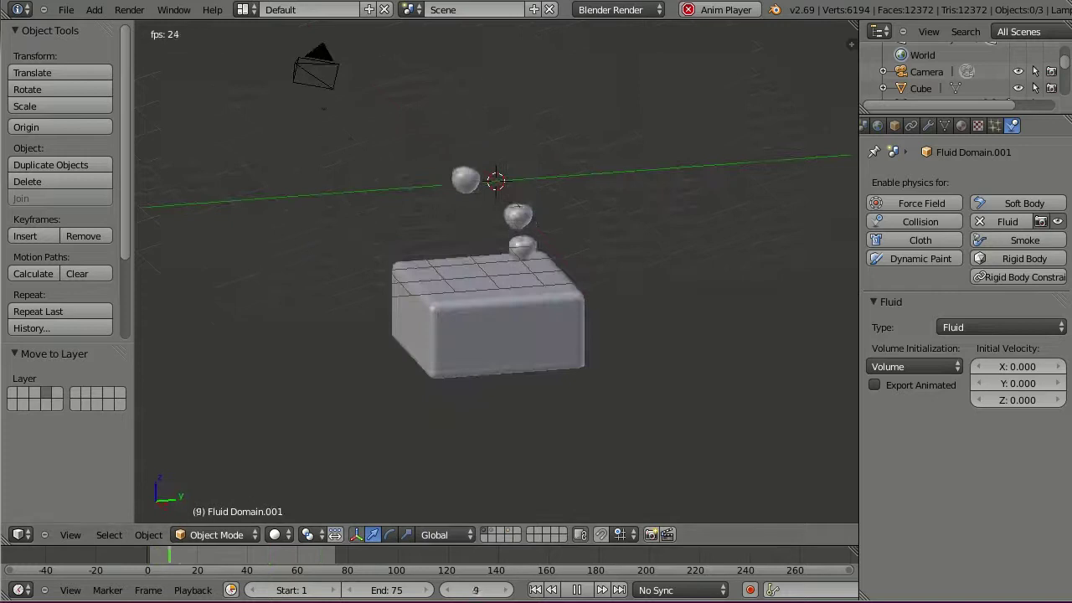
Switch to Cycles and give the fluid a Glass BSDF node material in rendered preview.
click(620, 9)
click(636, 65)
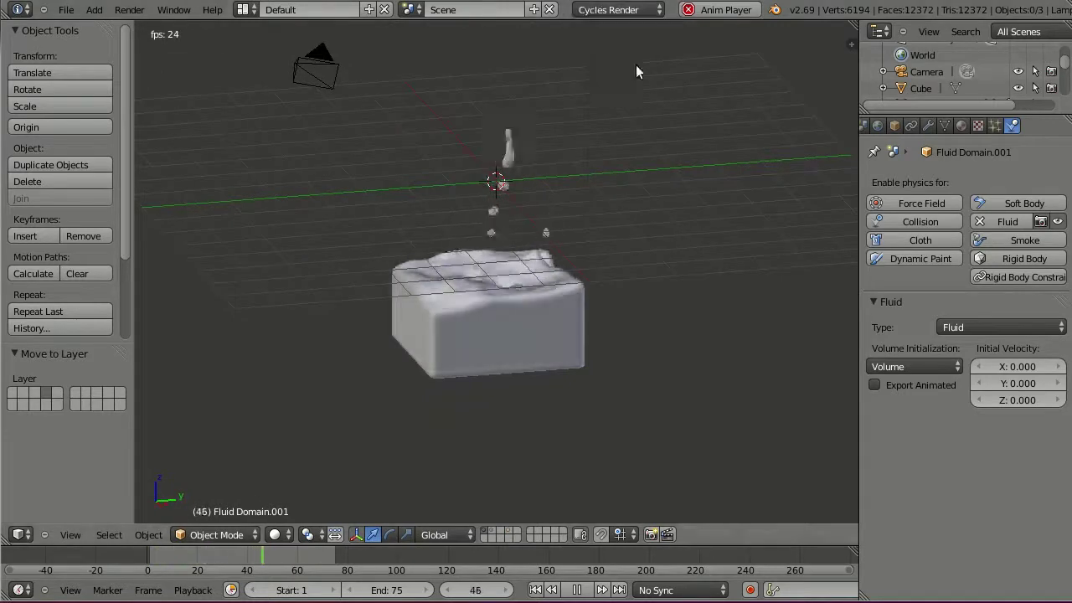
click(962, 125)
click(903, 331)
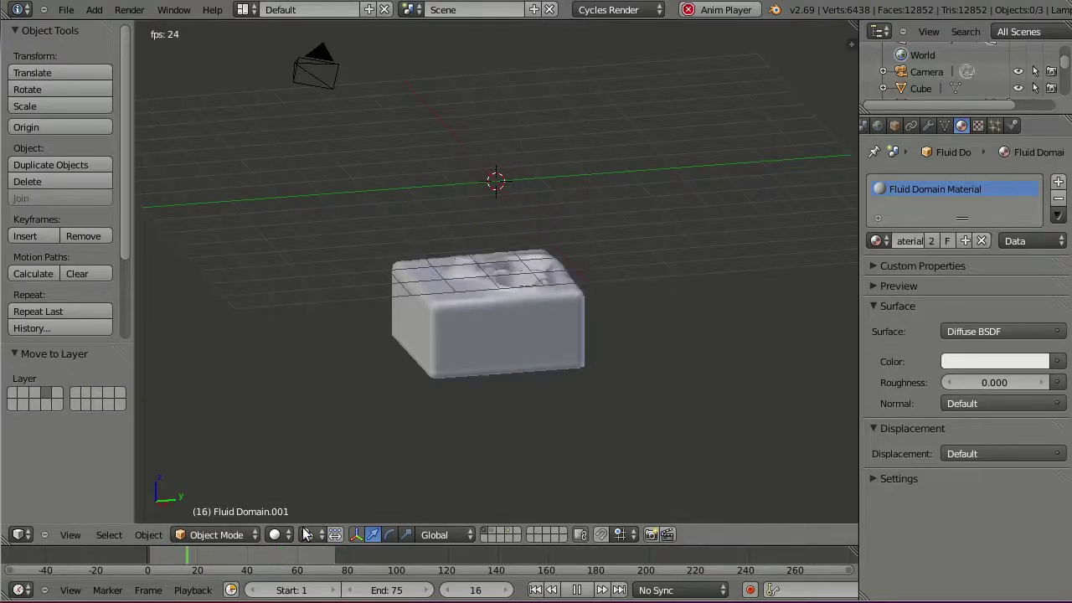
click(277, 536)
click(289, 427)
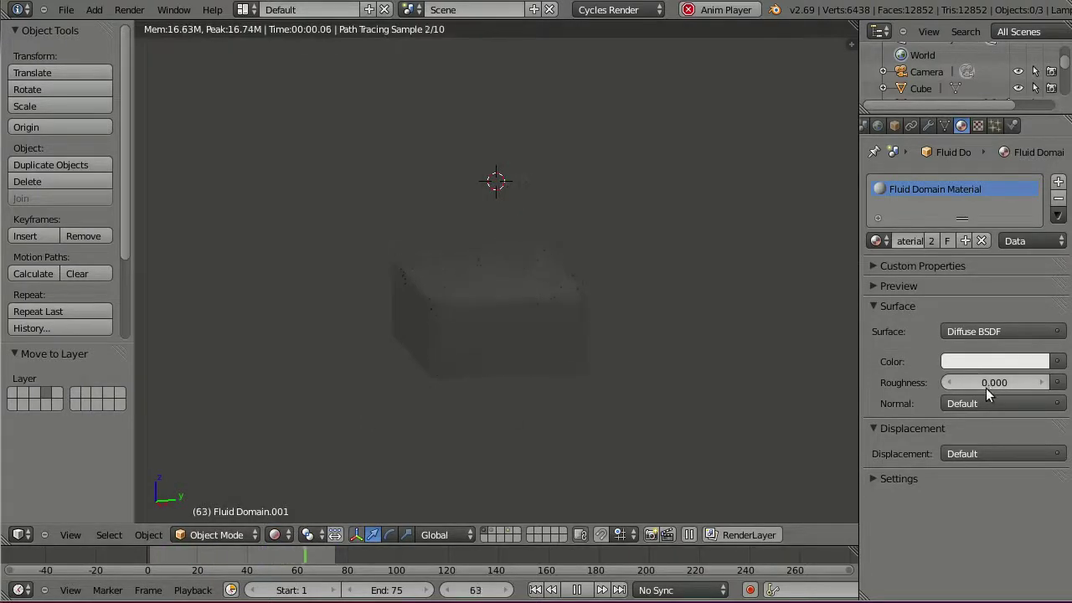
click(974, 332)
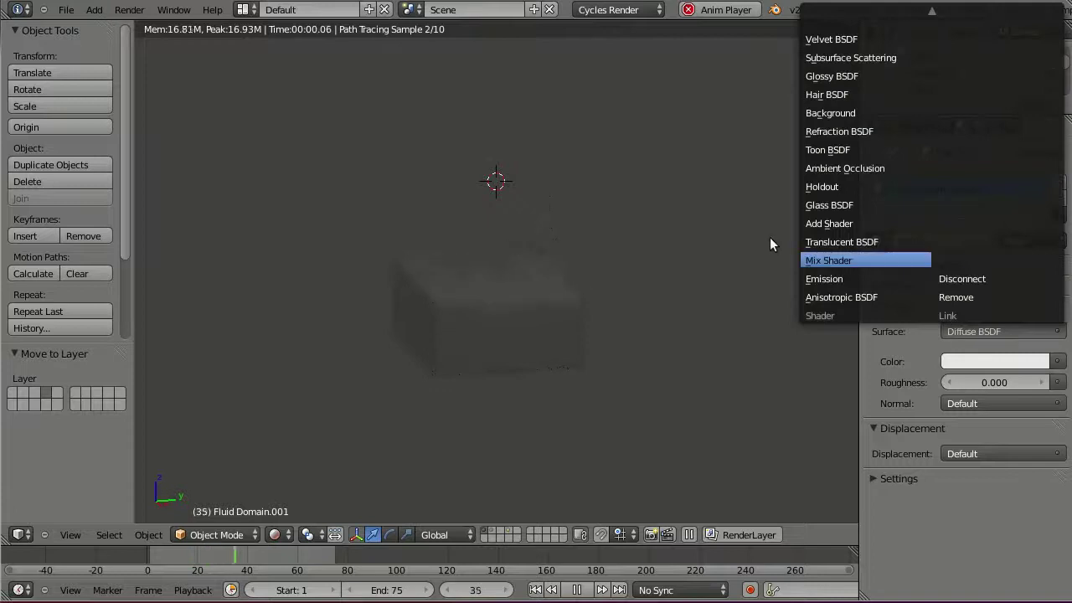
click(814, 206)
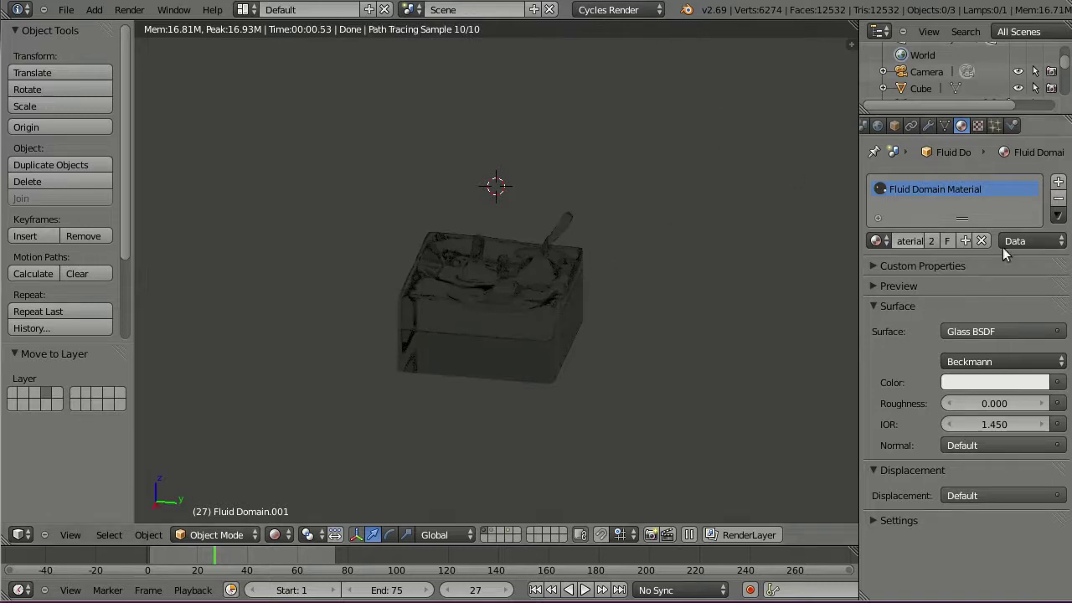
Drive the world background colour with a Sky Texture node.
click(877, 125)
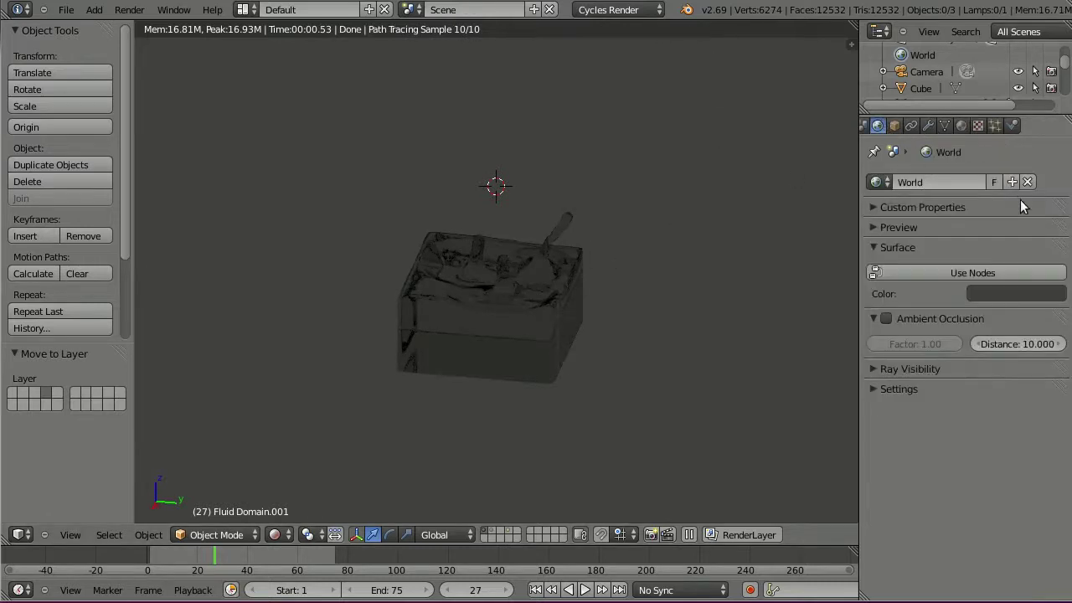
click(1026, 274)
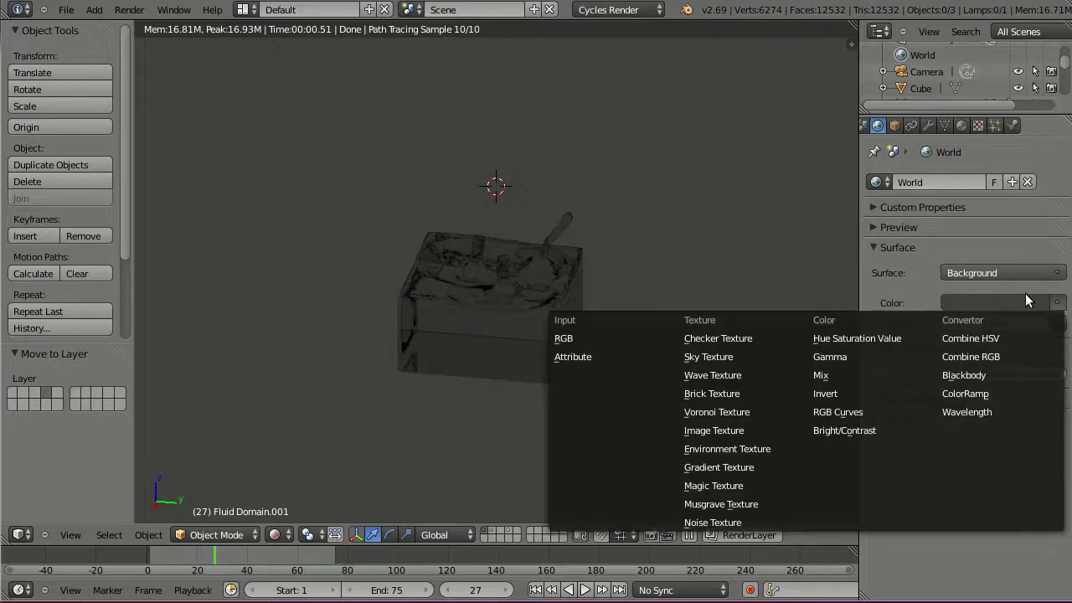
click(1057, 302)
click(737, 357)
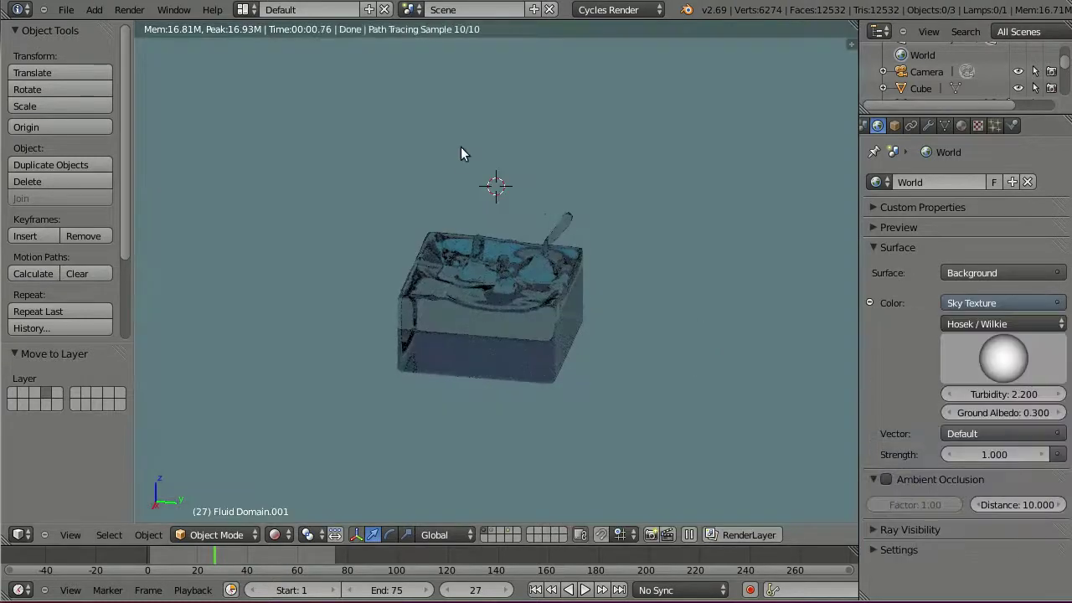
Step through splash frames 12 to 17, settle on frame 16, and view the fluid box from the side.
key(shift+Left)
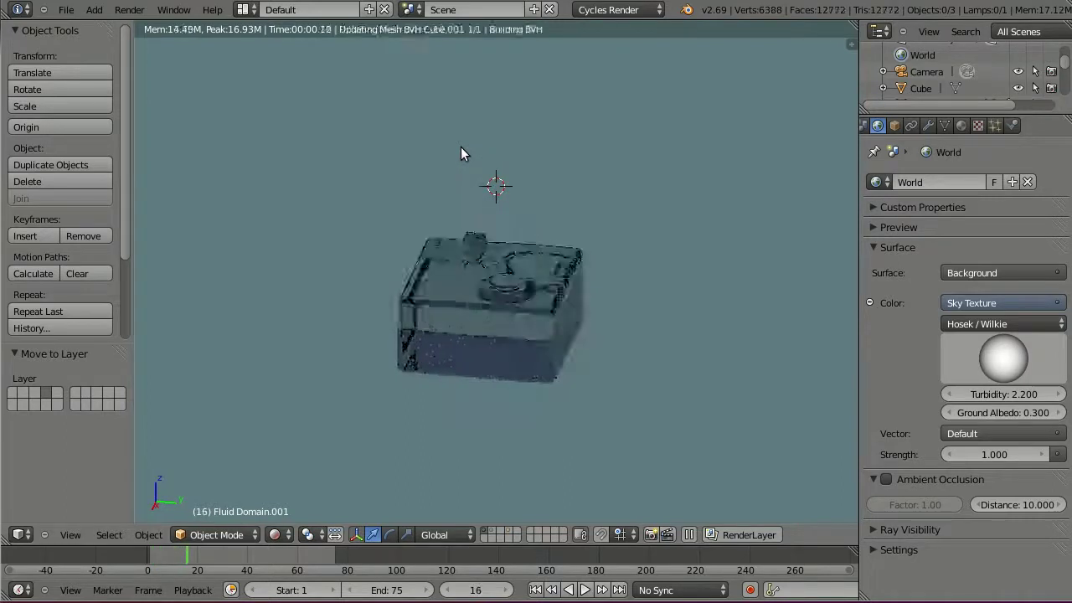
key(Left)
key(Left)
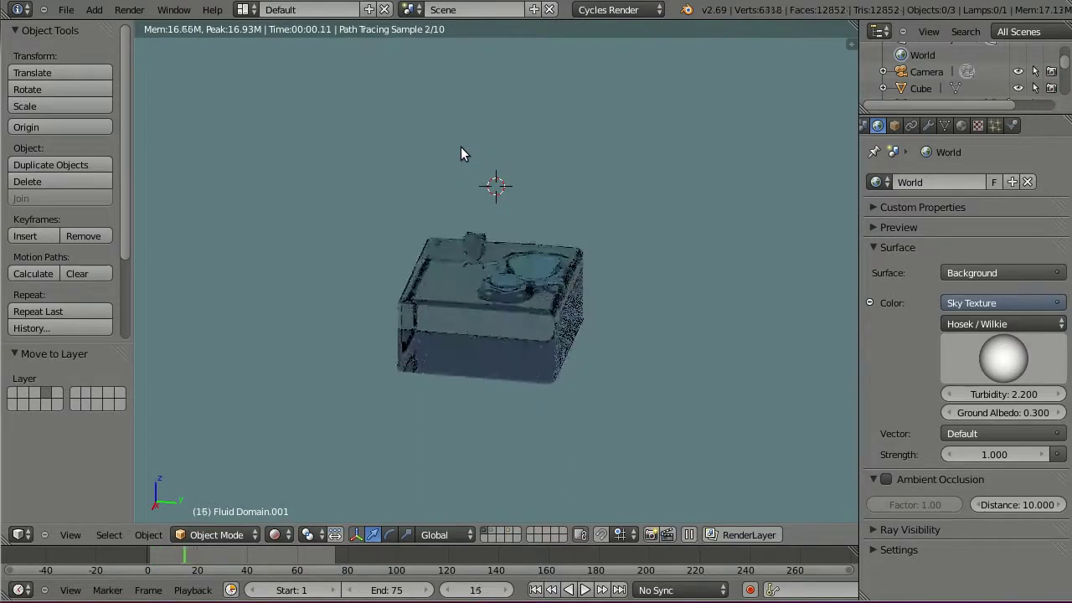
key(Left)
key(Left)
key(Left)
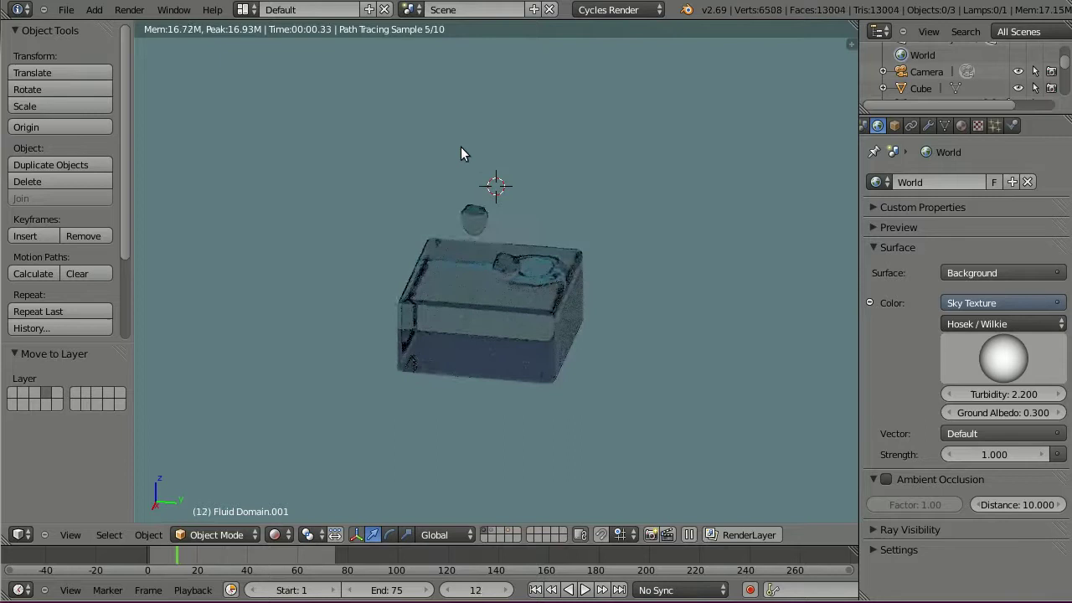
key(Right)
key(Right)
key(Right)
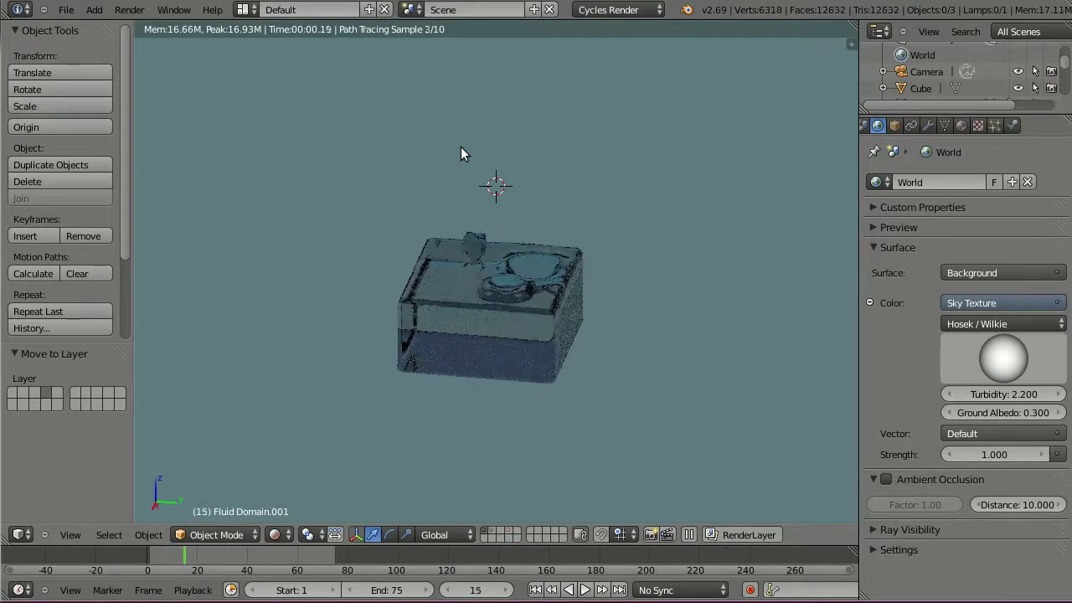
key(Right)
key(Right)
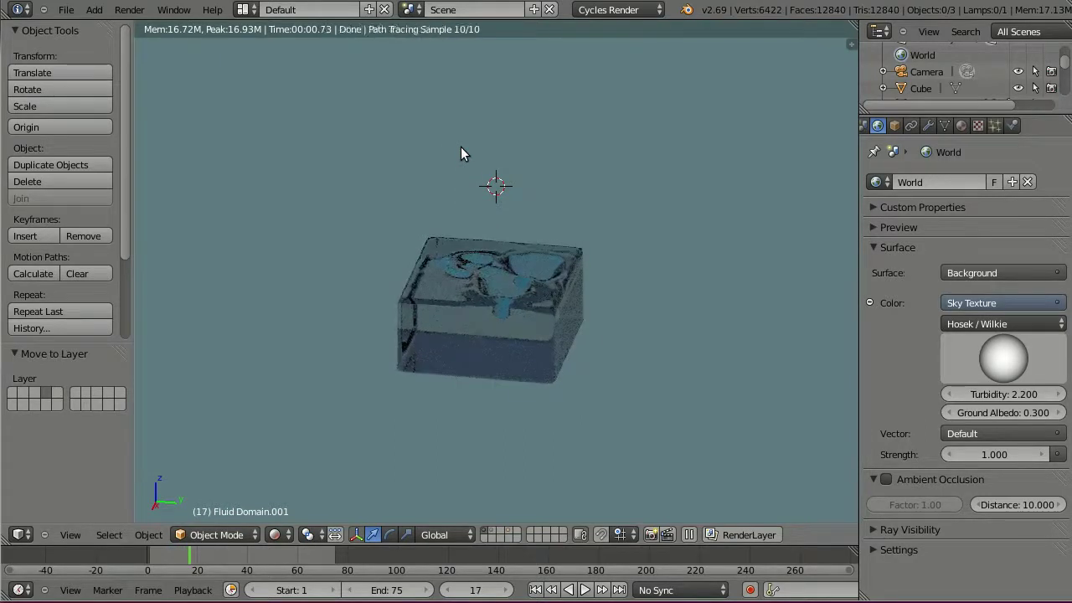
key(Left)
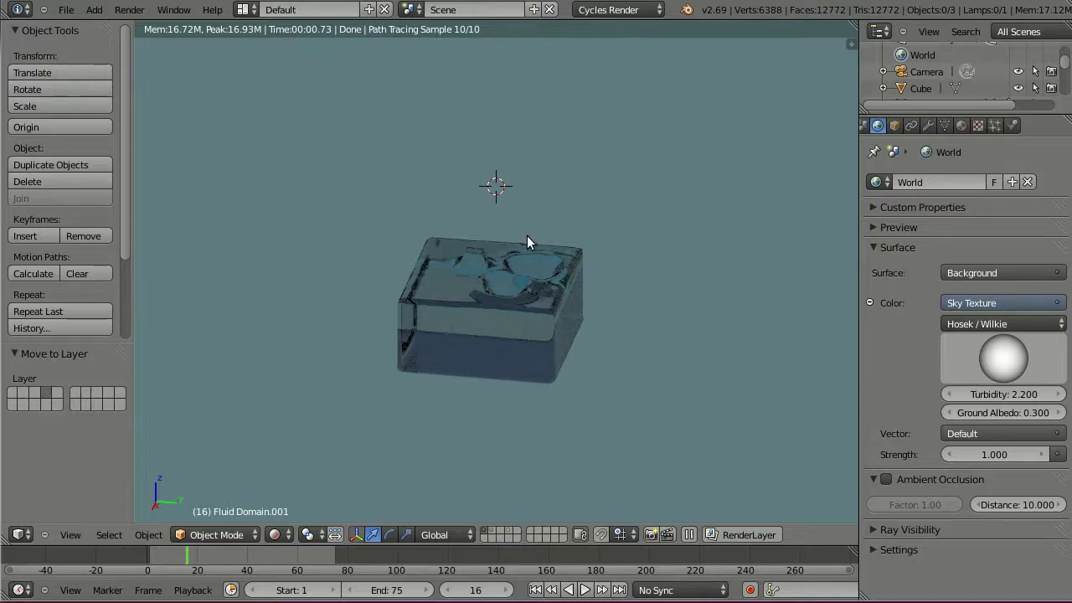
key(KP_1)
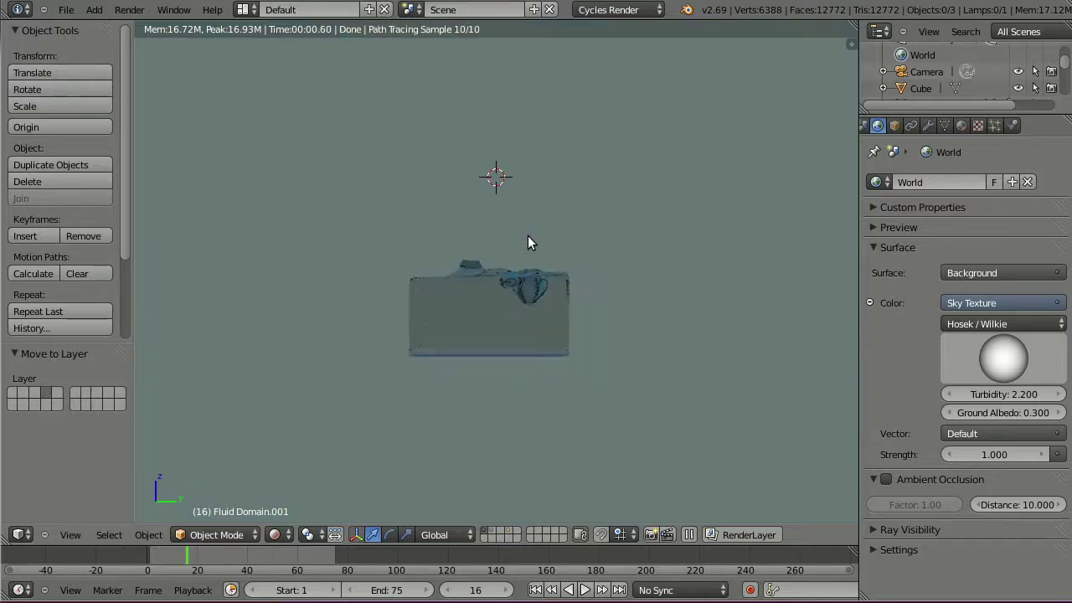
In wireframe, rotate the fluid domain 180° about the 3D cursor and replay from frame 1.
key(z)
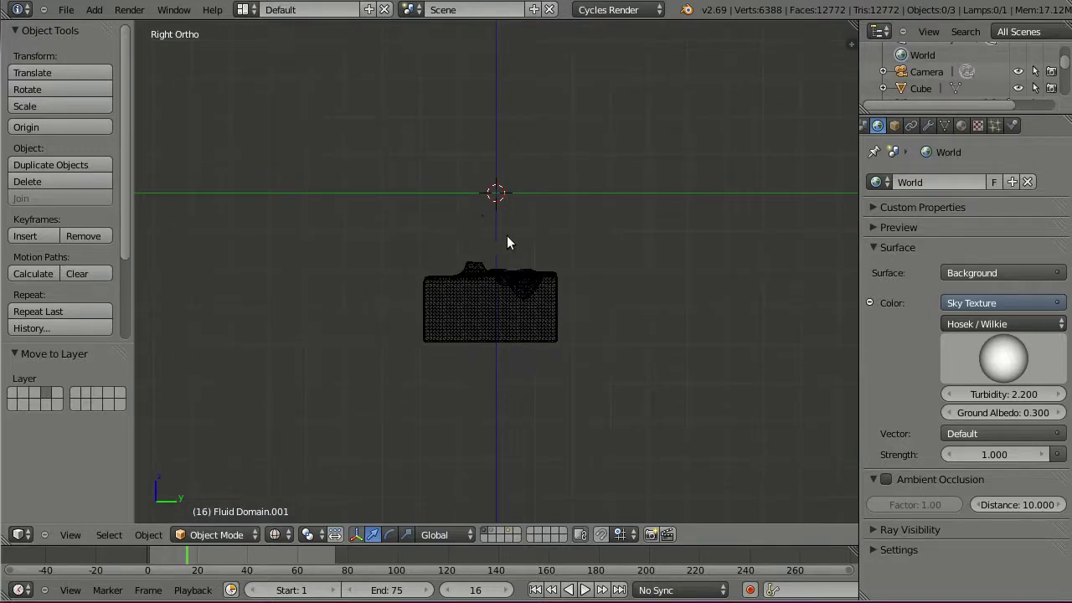
key(Home)
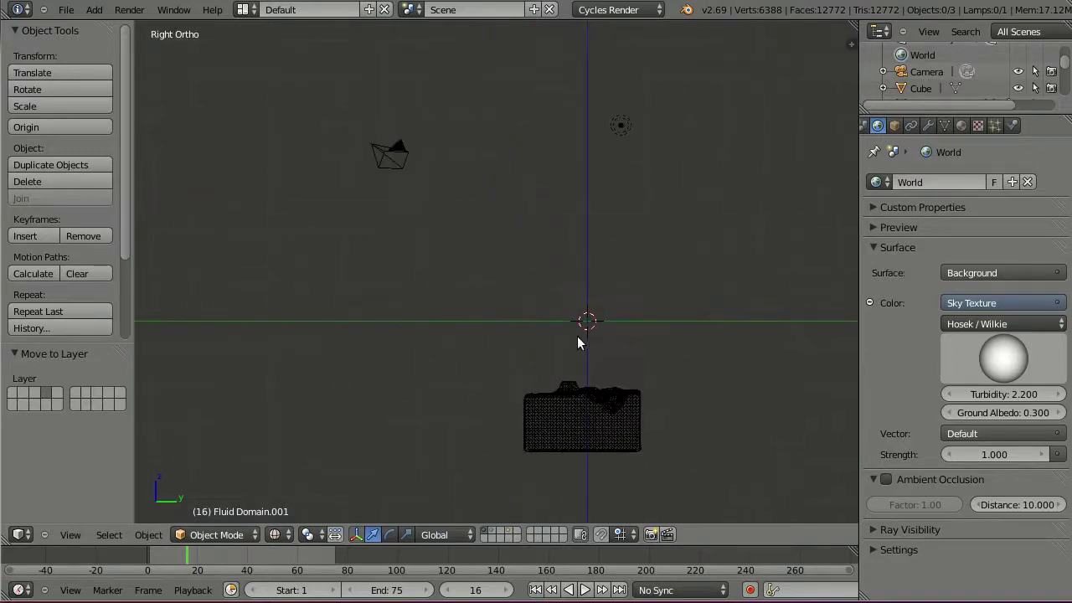
shift+middle_drag(578, 343, 469, 232)
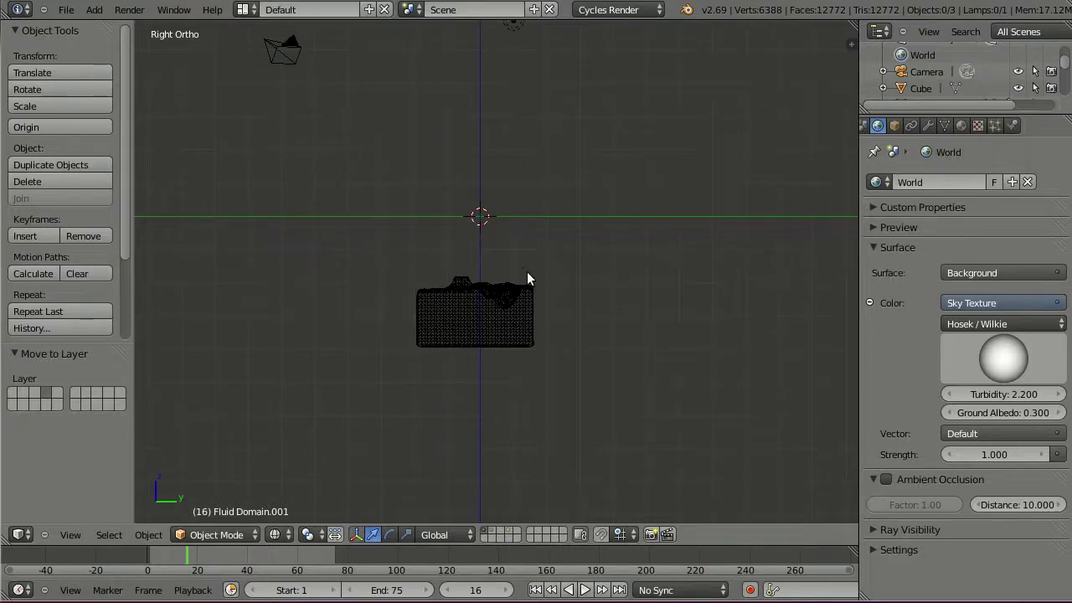
key(period)
right_click(519, 287)
text(r180)
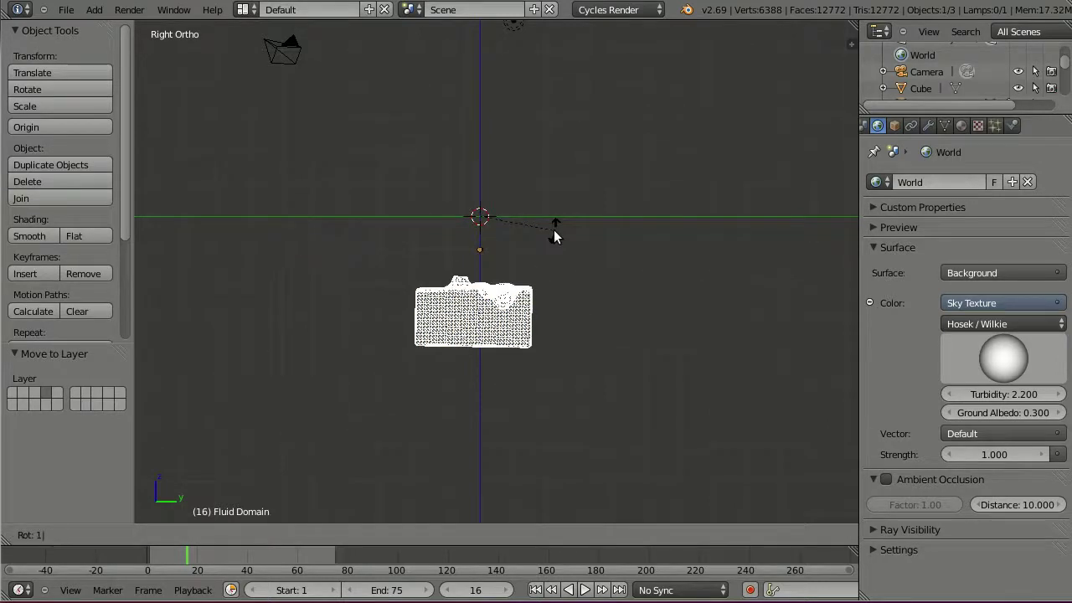
key(Return)
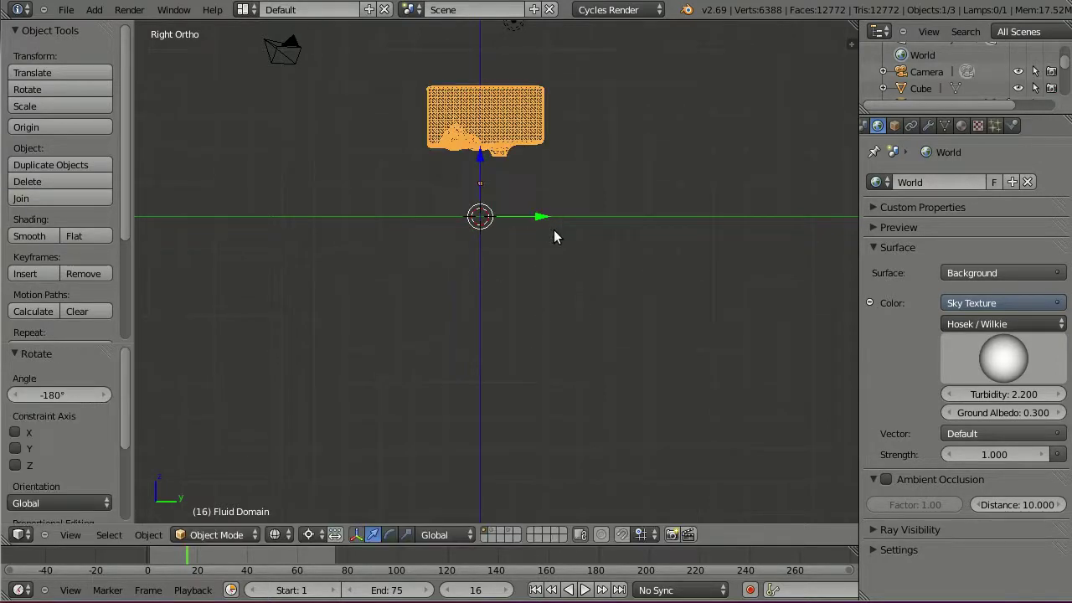
key(shift+Left)
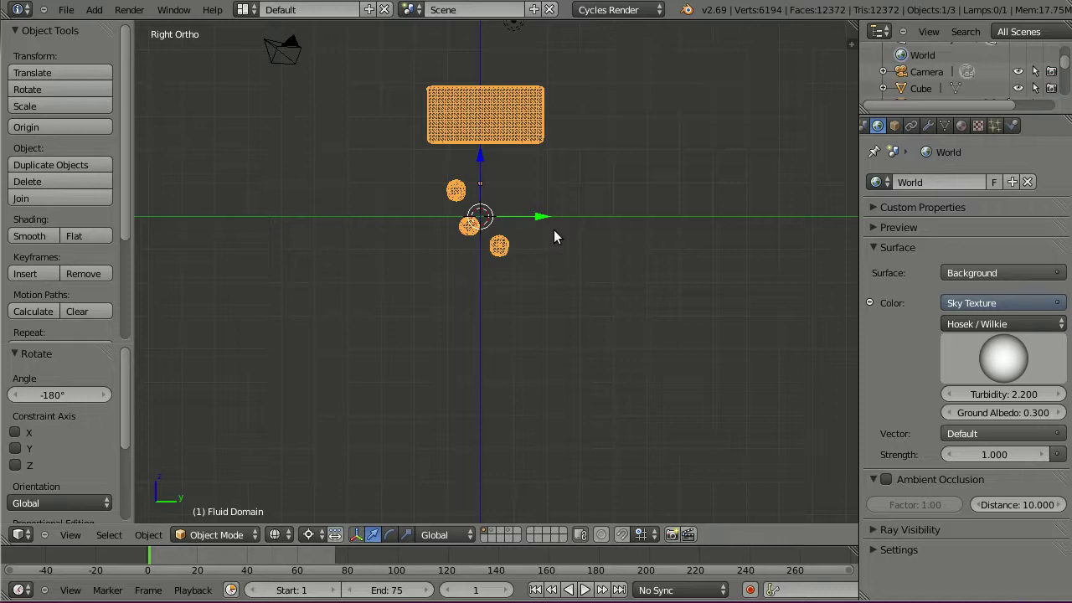
key(alt+a)
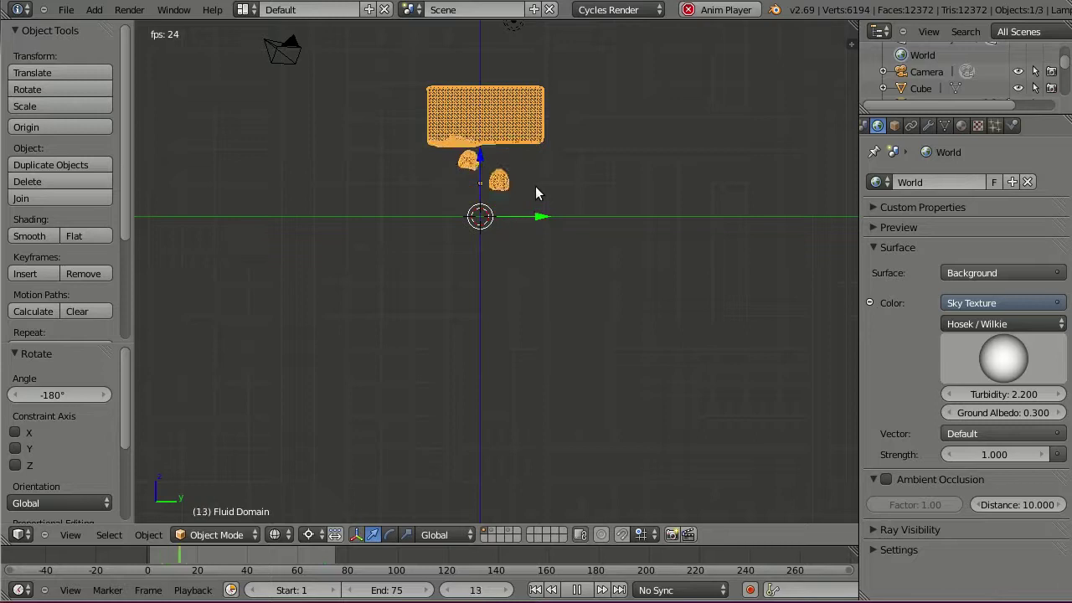
Stop playback at frame 39 and make layer 2 visible alongside layer 1.
key(alt+a)
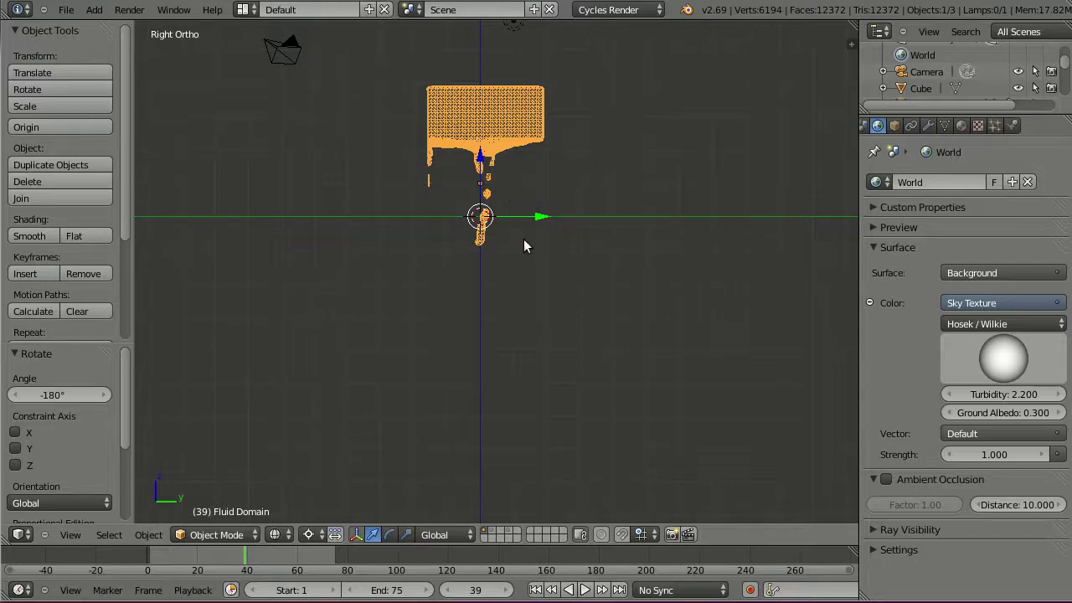
key(shift+2)
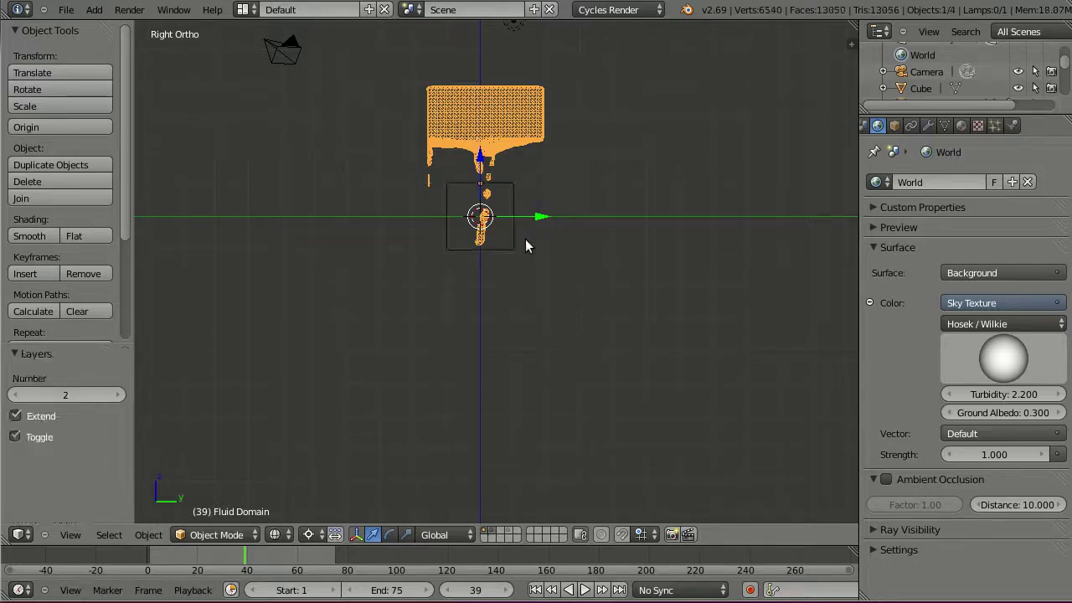
Enlarge the cube, stretch it taller, raise it, and nudge it 0.050 along Y.
right_click(503, 189)
key(s)
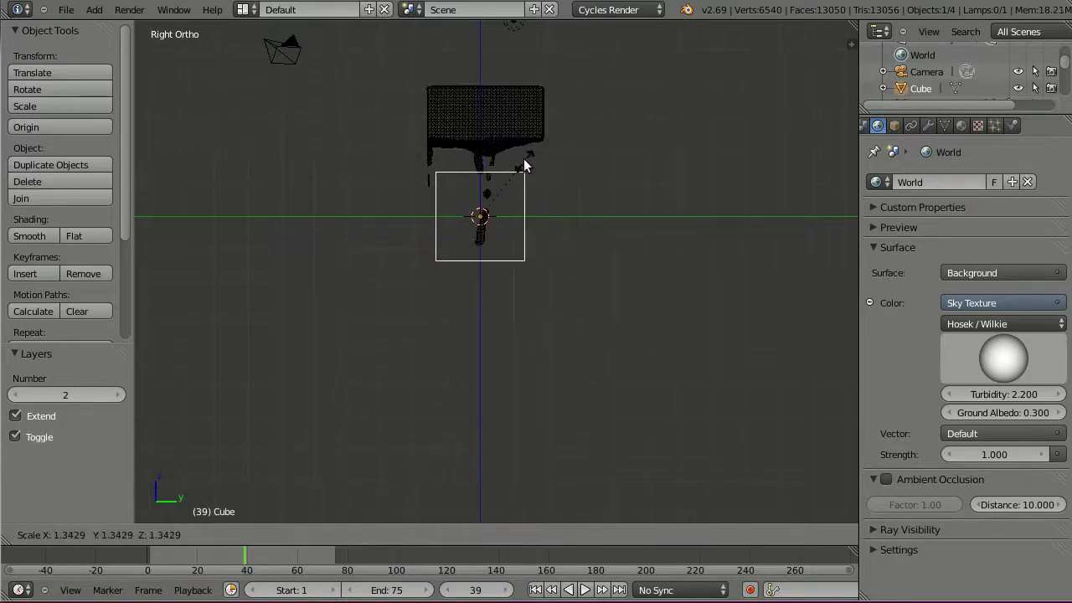
click(528, 150)
key(s)
key(z)
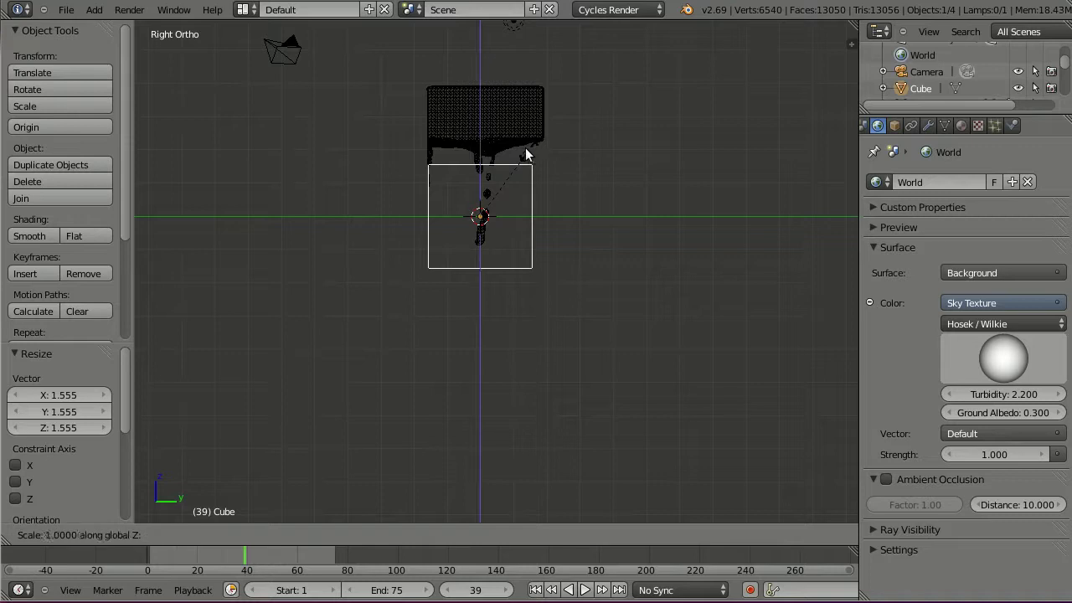
click(521, 140)
key(g)
key(z)
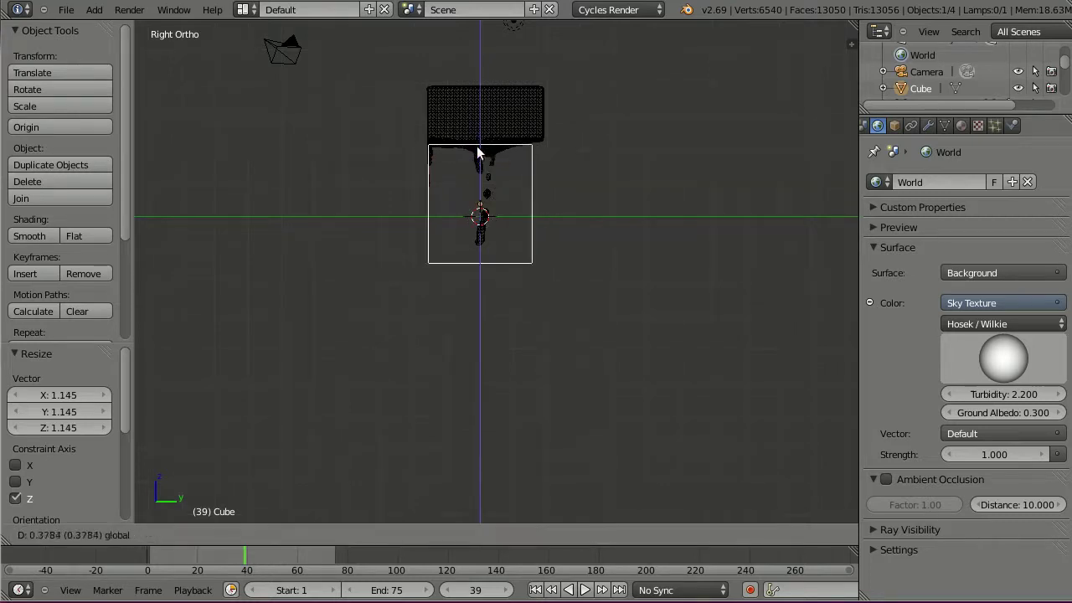
click(507, 176)
key(g)
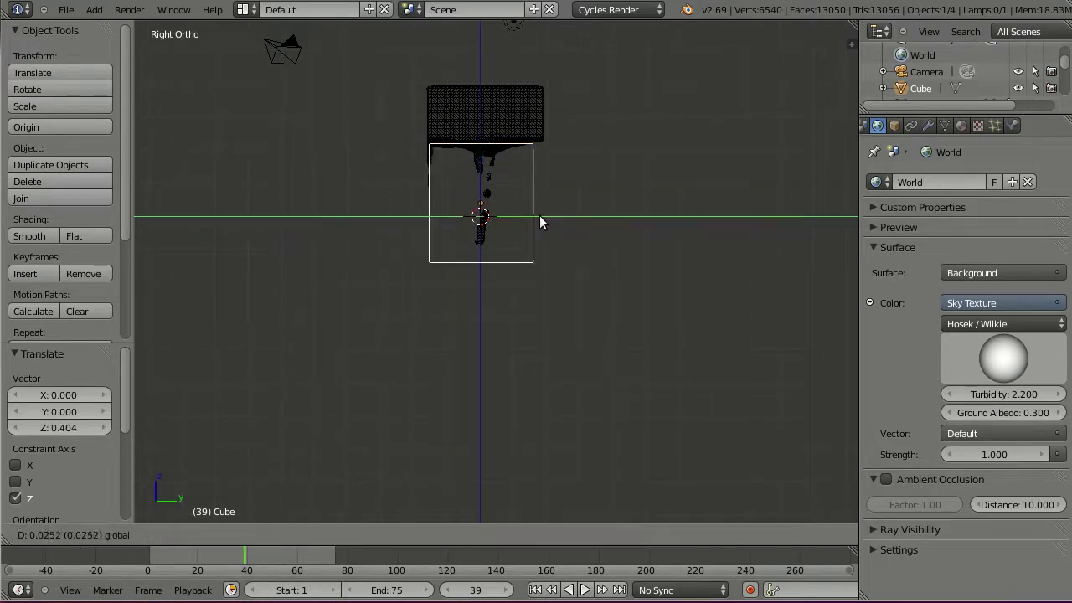
click(540, 216)
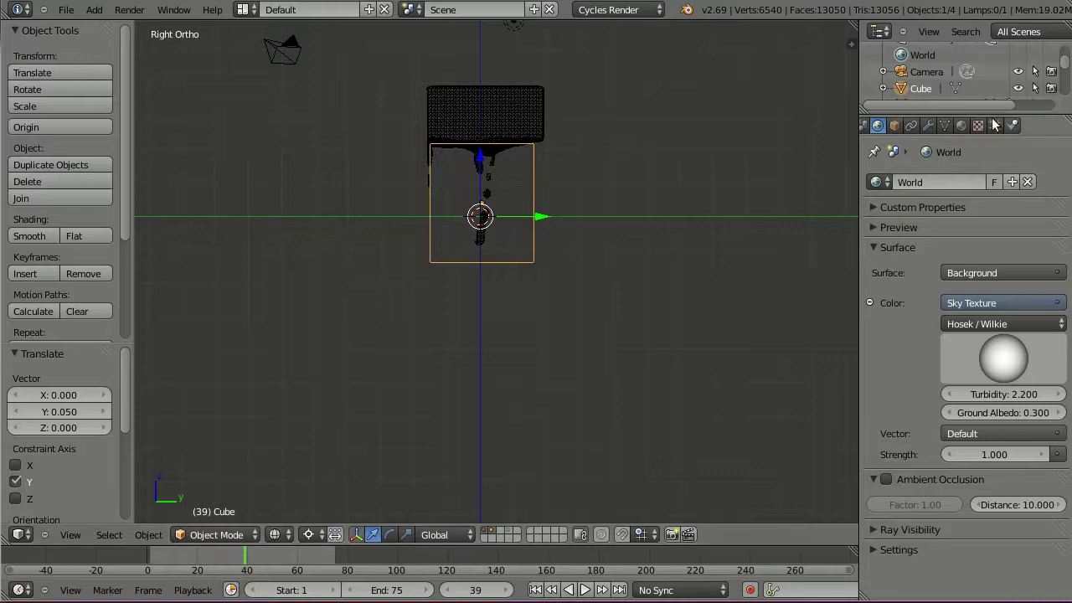
Assign the Fluid Domain Material to the cube and switch the viewport to Rendered.
click(962, 125)
click(885, 239)
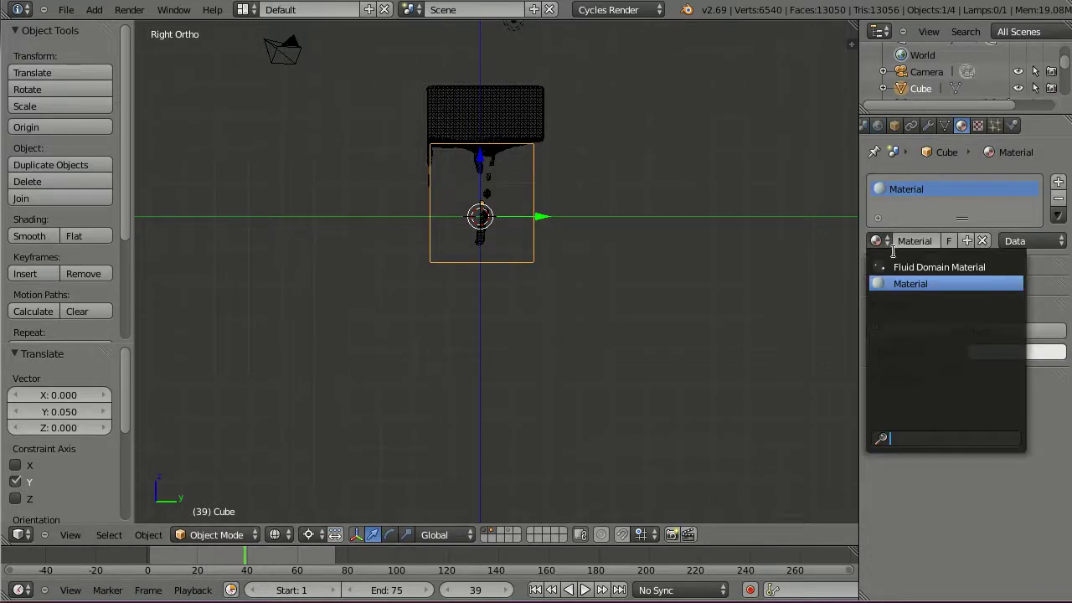
click(886, 261)
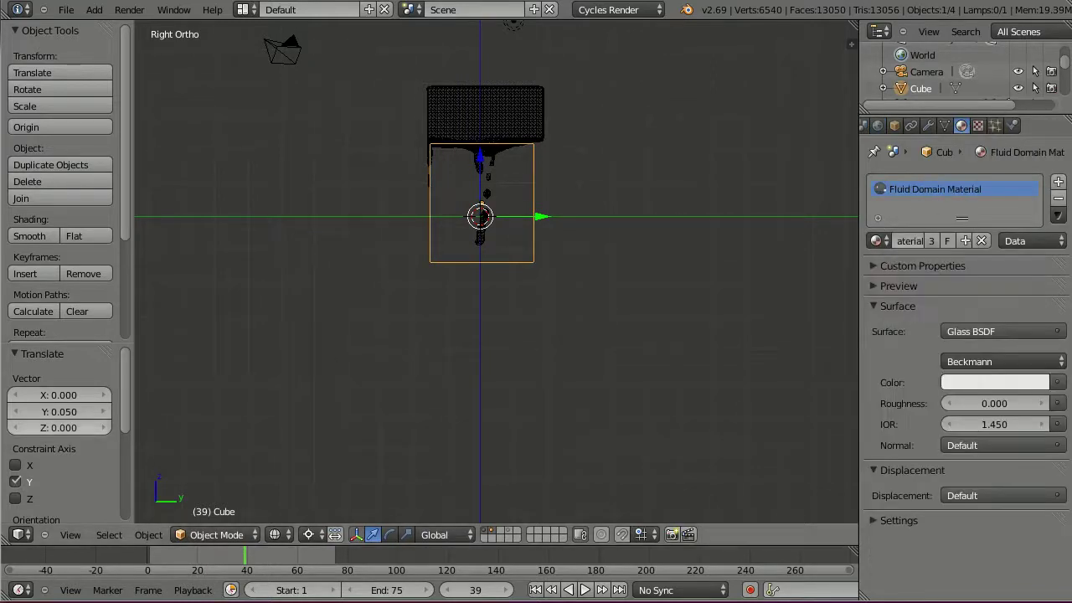
click(279, 534)
click(310, 424)
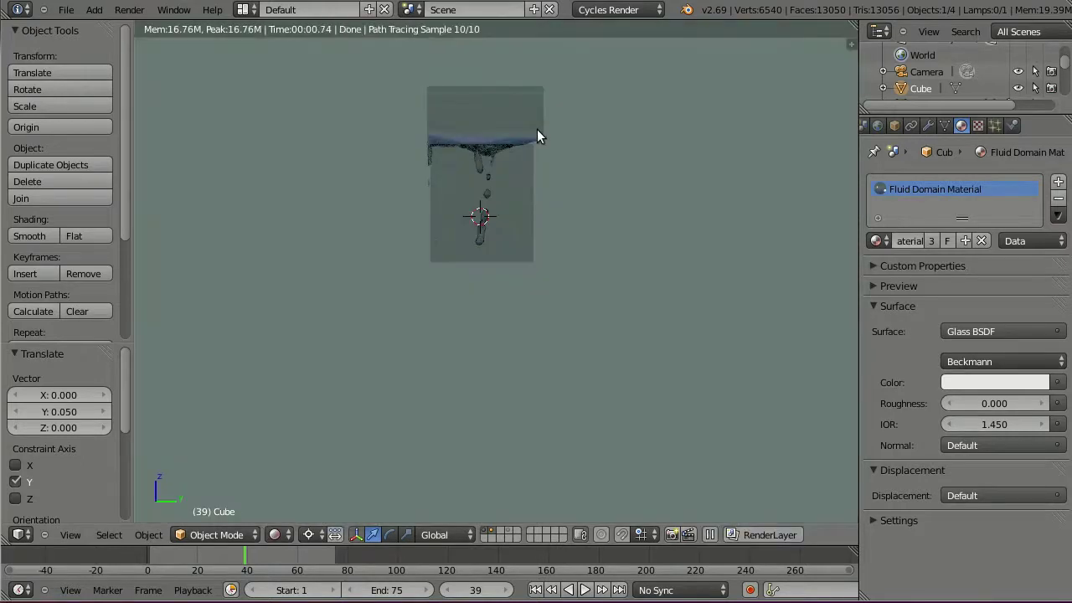
Replay the simulation from frame 1 and stop at frame 40.
key(shift+Left)
key(alt+a)
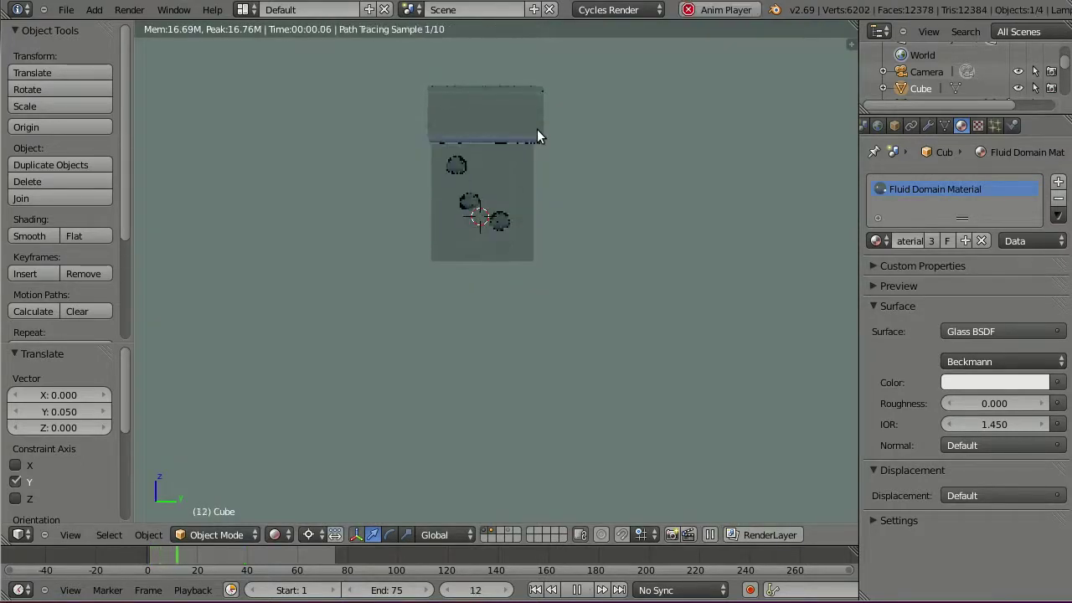
key(alt+a)
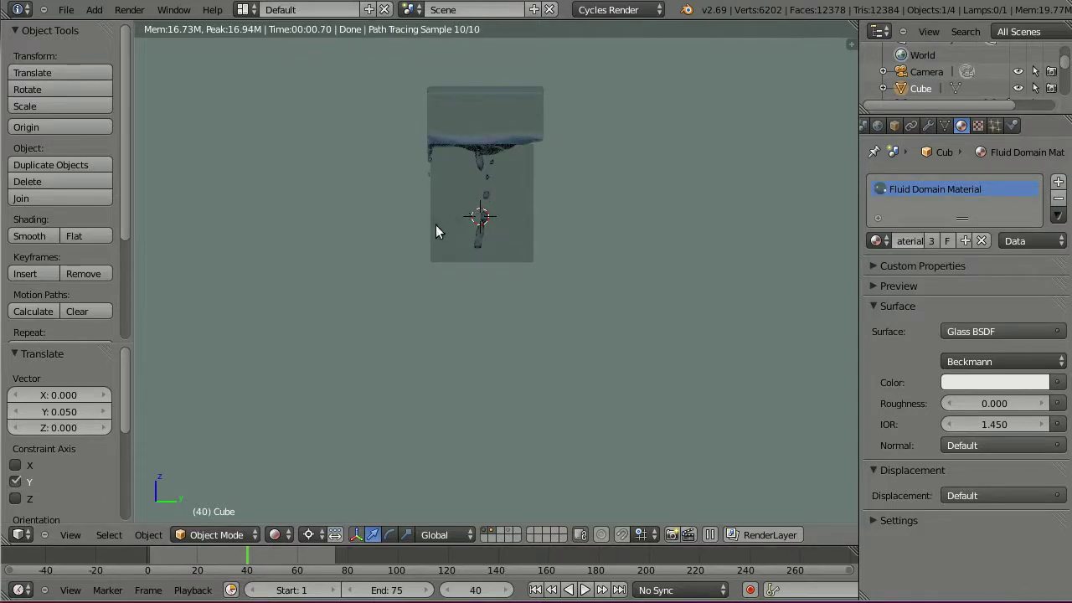
key(Right)
key(Right)
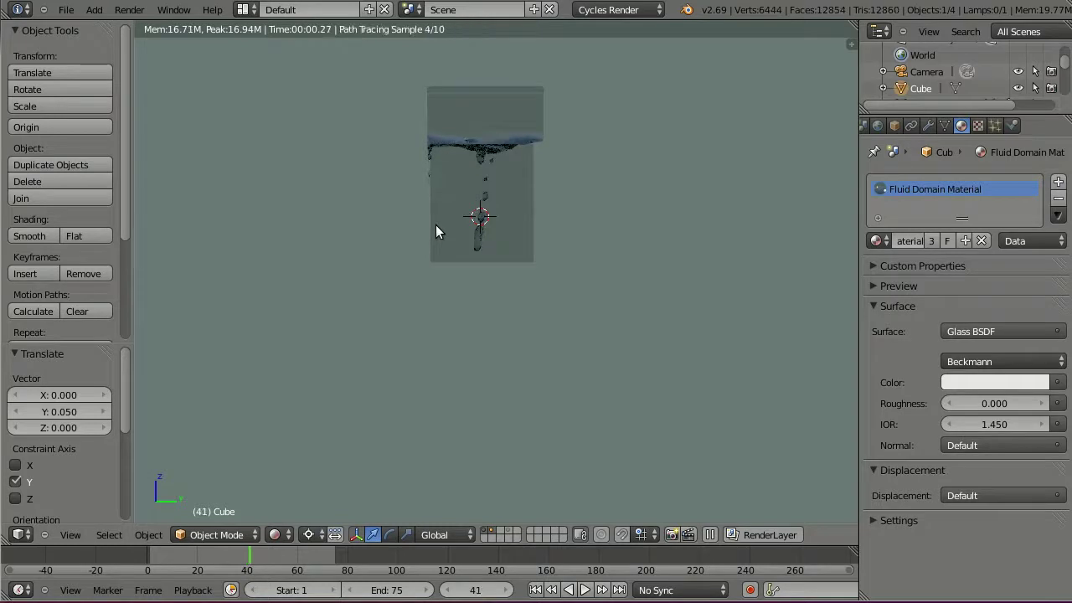
key(Left)
key(Left)
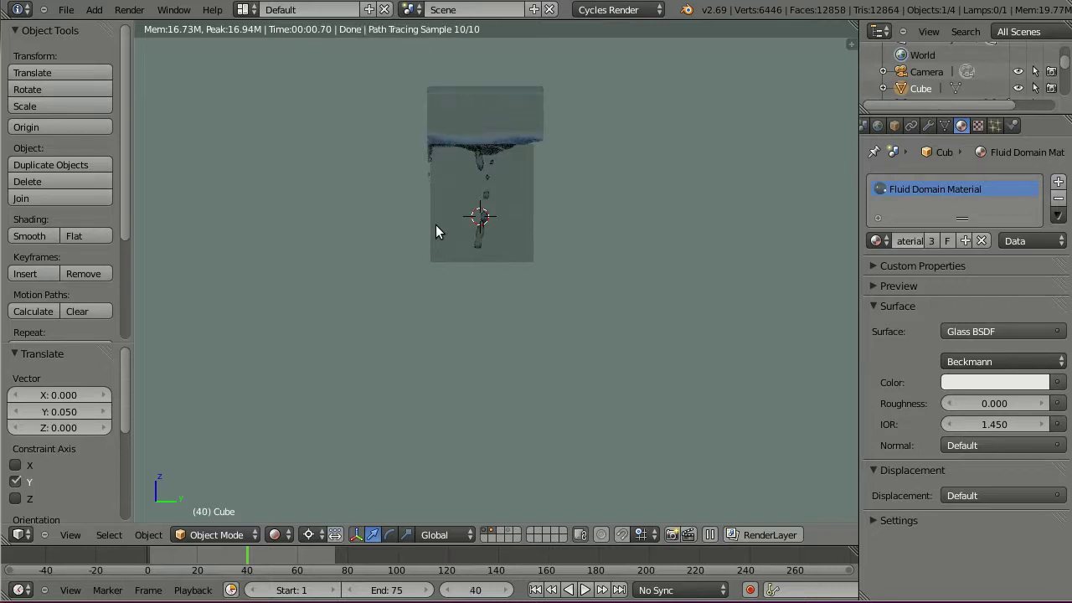
Delete the cube, return to wireframe display, and select the fluid domain.
key(x)
click(501, 213)
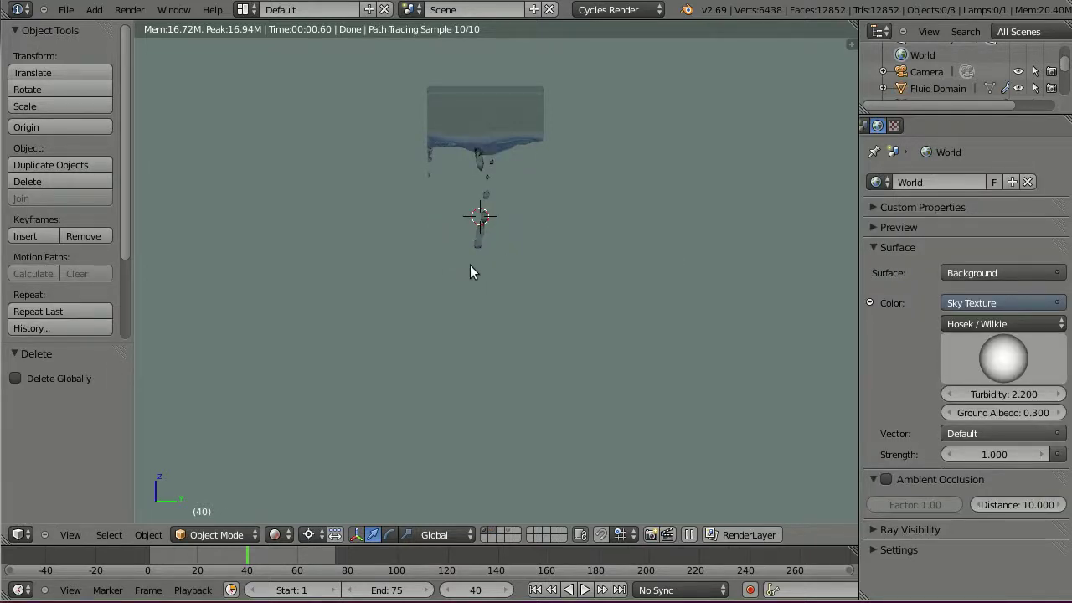
key(z)
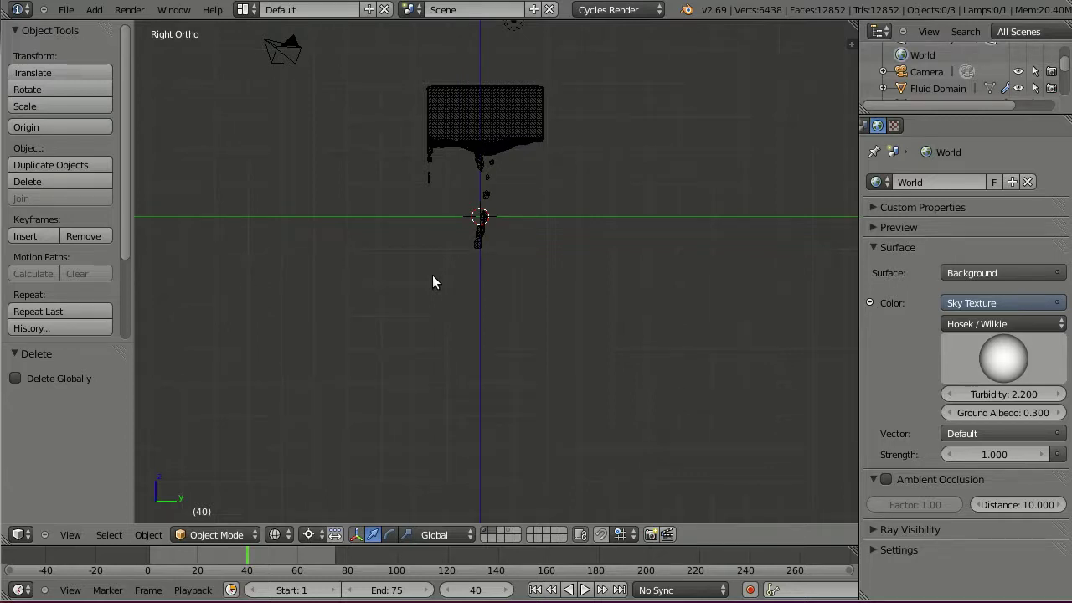
right_click(479, 144)
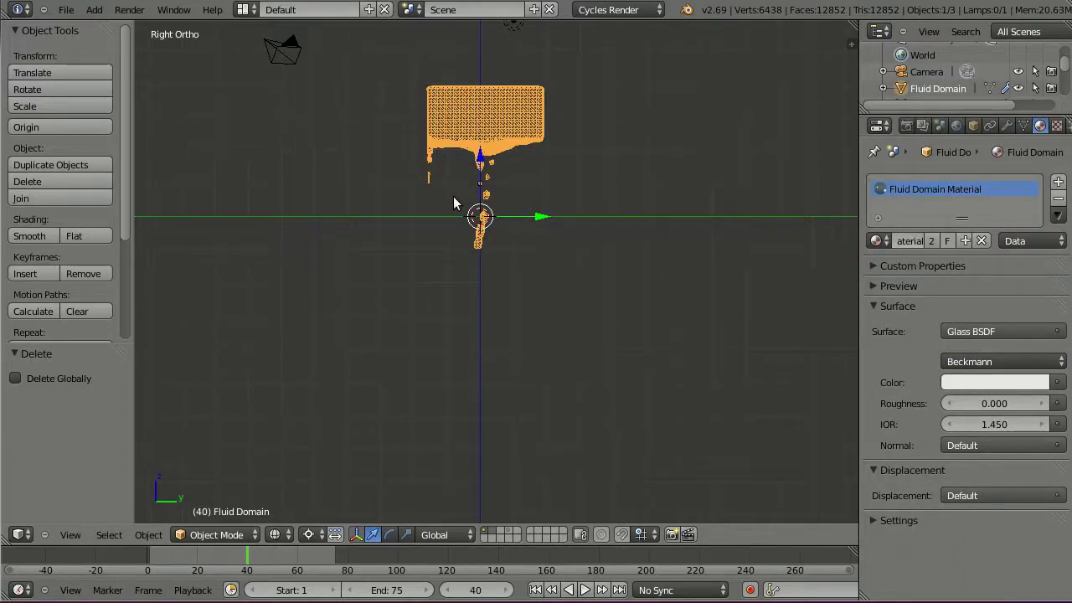
Duplicate the fluid domain in place as Fluid Domain.002 and remove its fluid physics.
key(shift+d)
right_click(587, 201)
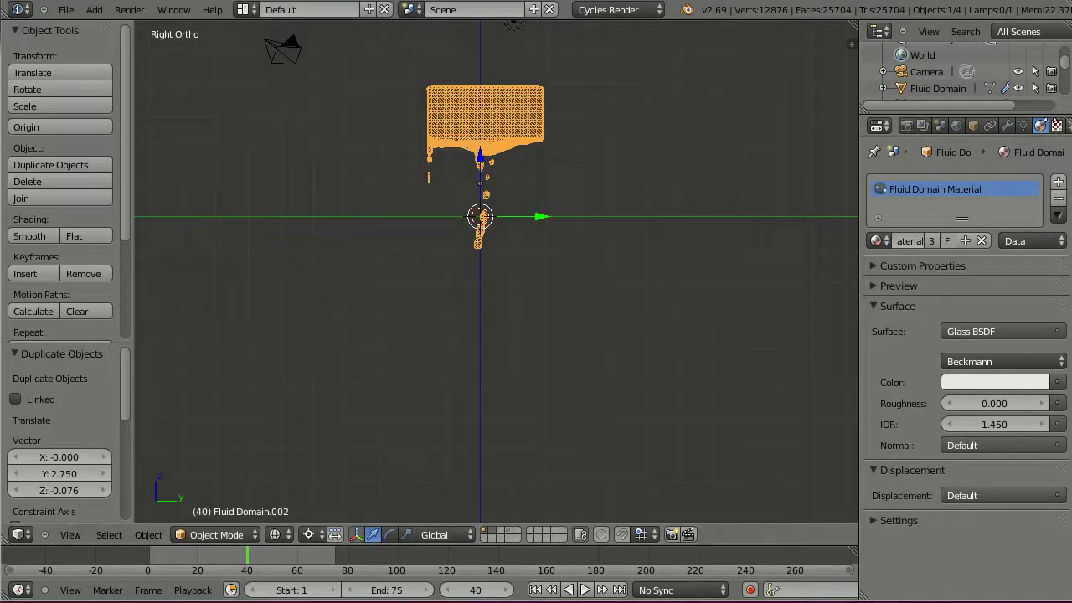
scroll(1005, 125, down, 3)
click(1031, 125)
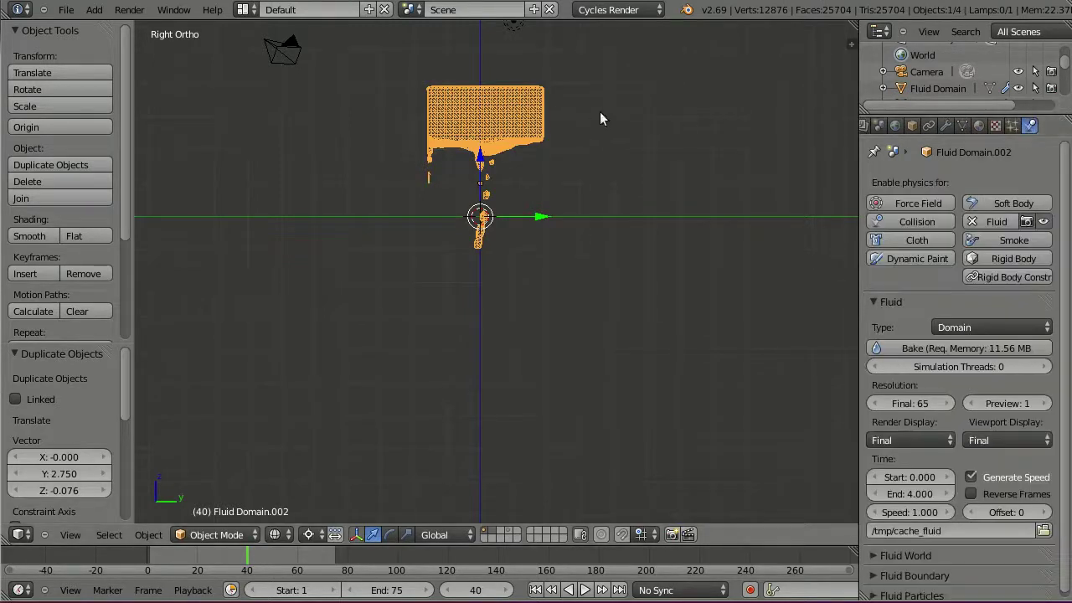
click(986, 222)
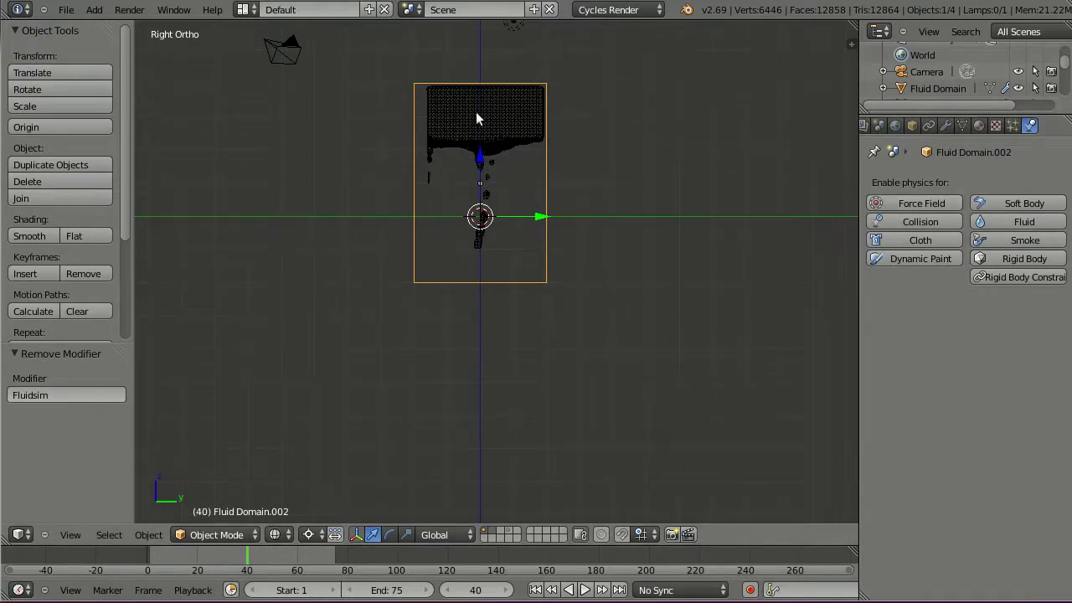
Give Fluid Domain.002 a Boolean modifier using Difference with the Fluid Domain object.
click(947, 128)
click(914, 183)
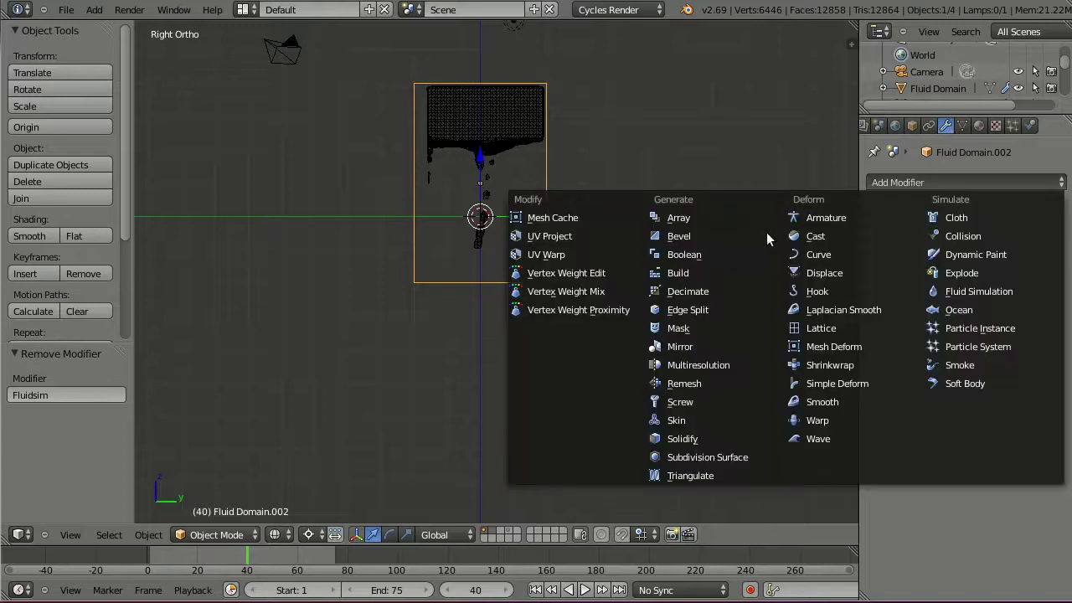
click(734, 256)
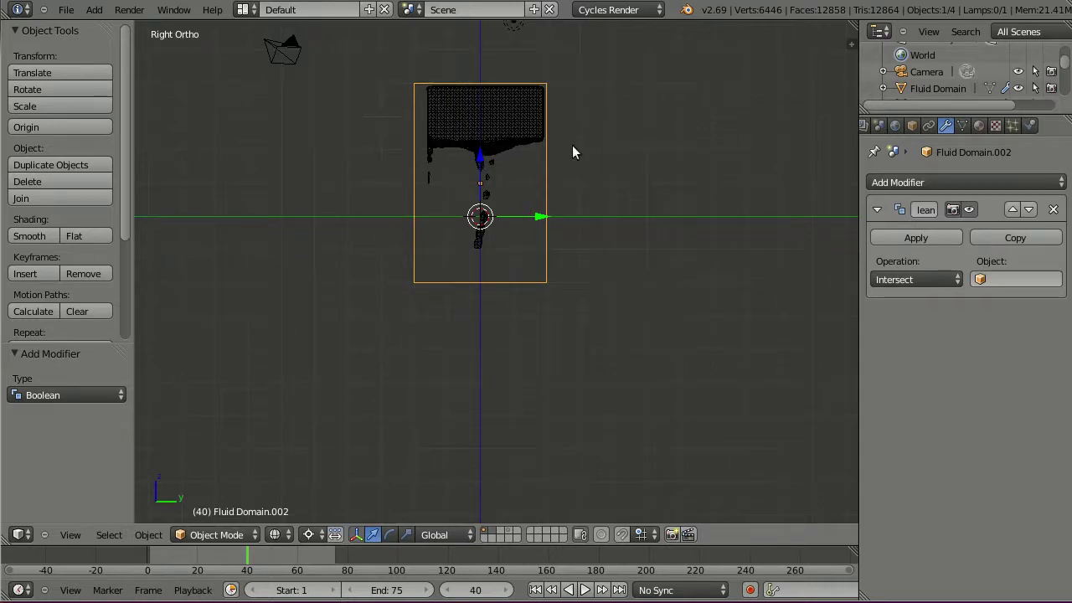
click(904, 280)
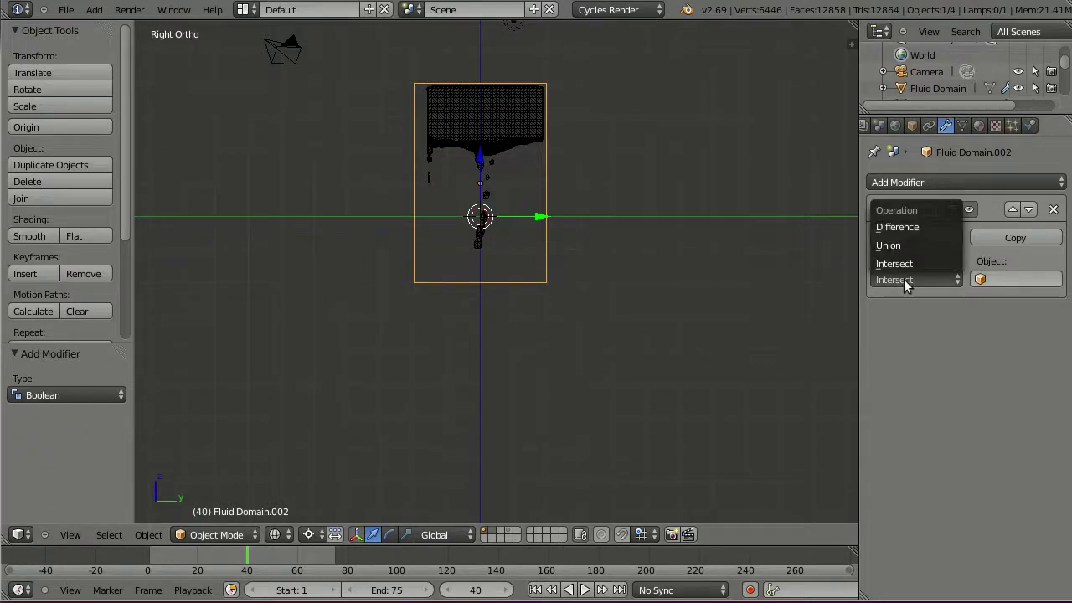
click(905, 225)
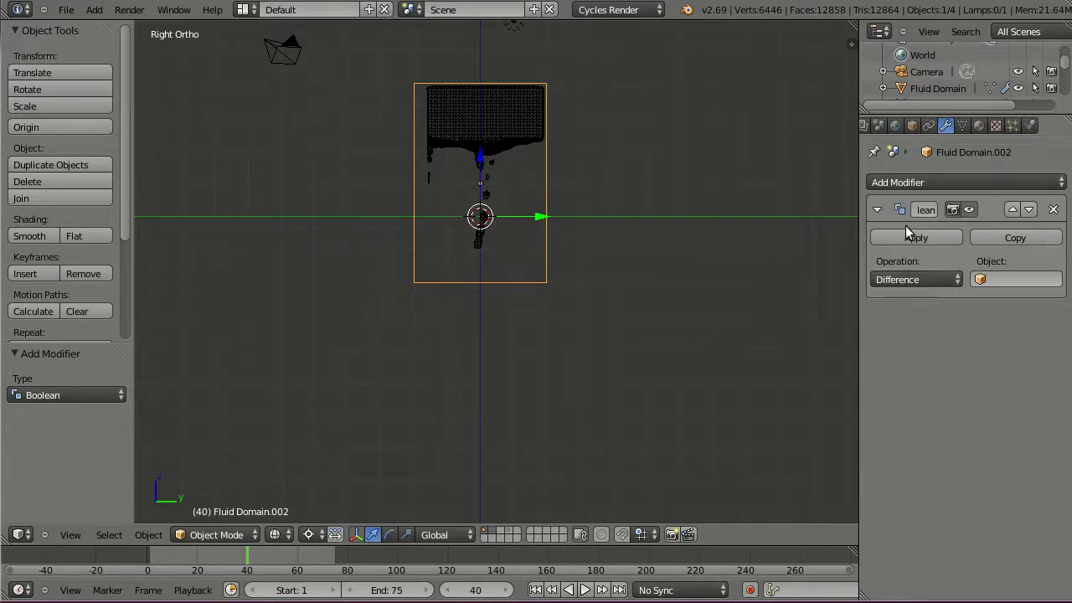
click(998, 280)
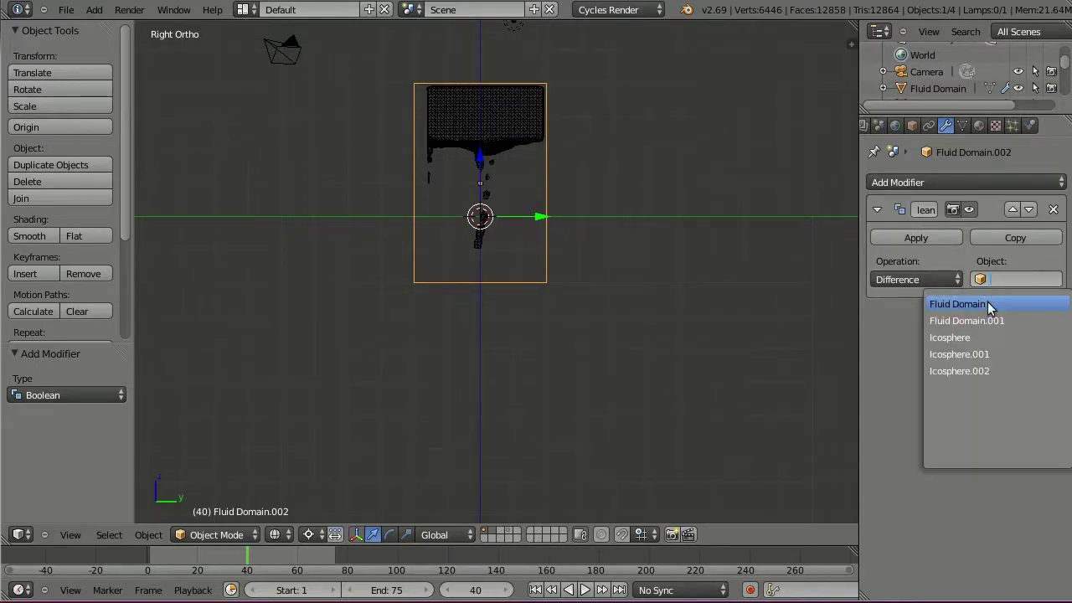
click(989, 305)
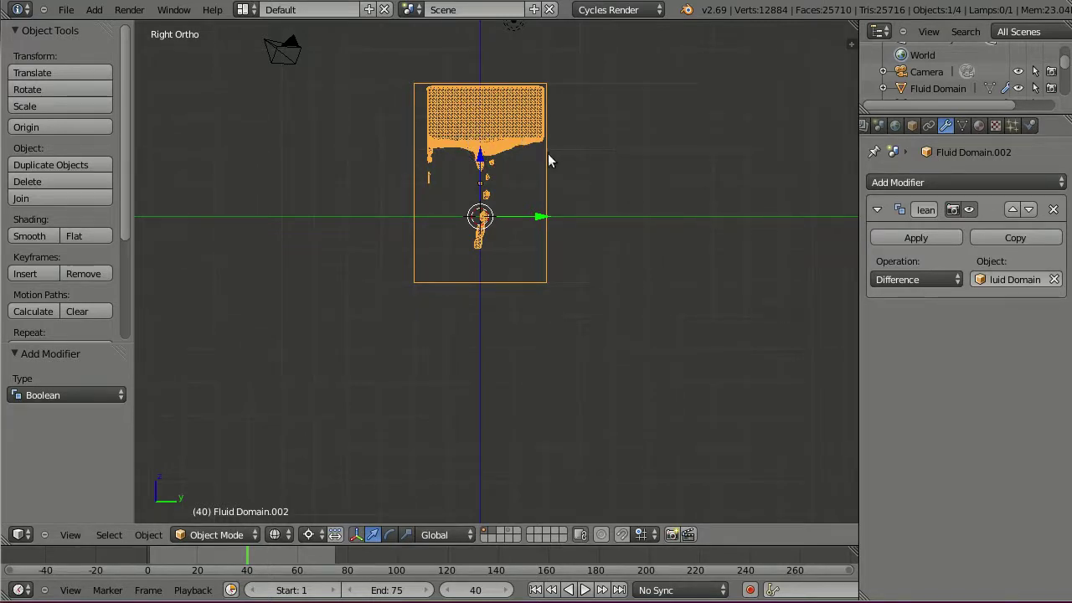
Step through the fluid animation frame by frame until frame 58.
key(Right)
key(Right)
key(Right)
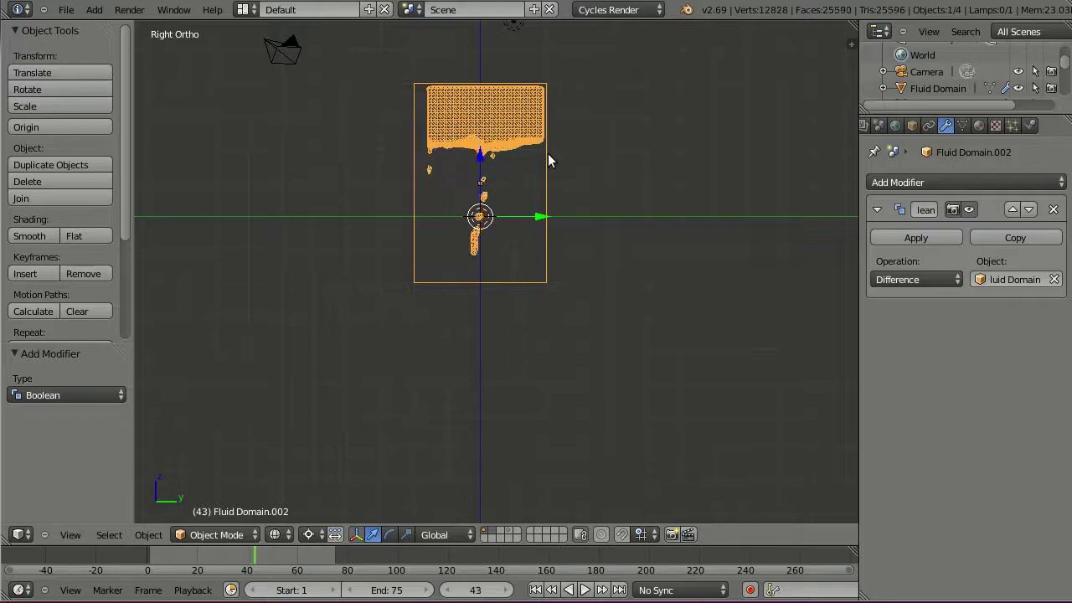
key(Right)
key(Right)
key(Right)
key(Right)
key(Right)
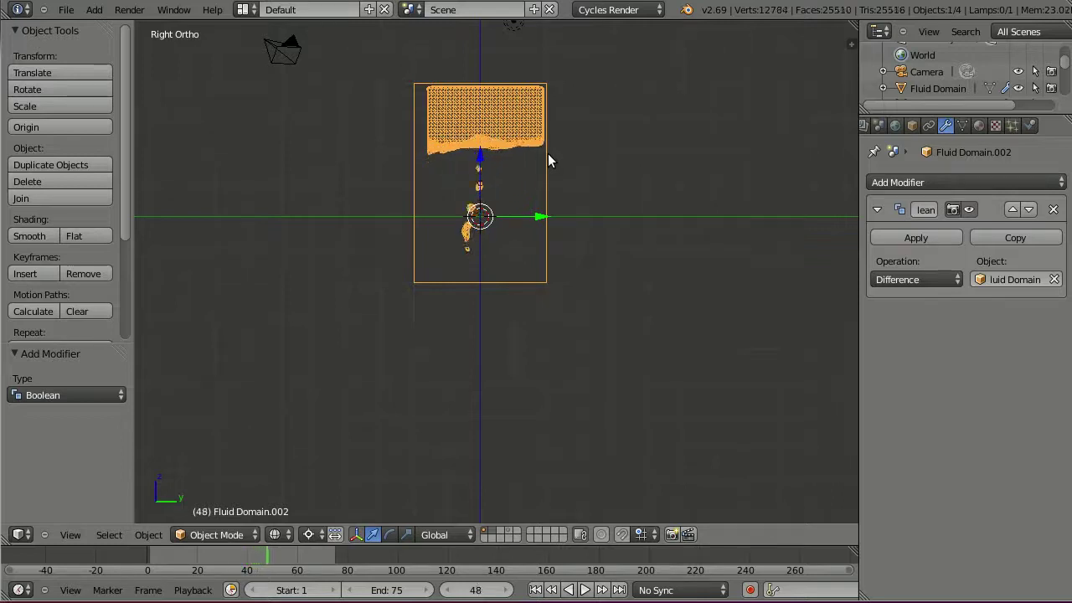
key(Left)
key(Left)
key(Left)
key(Left)
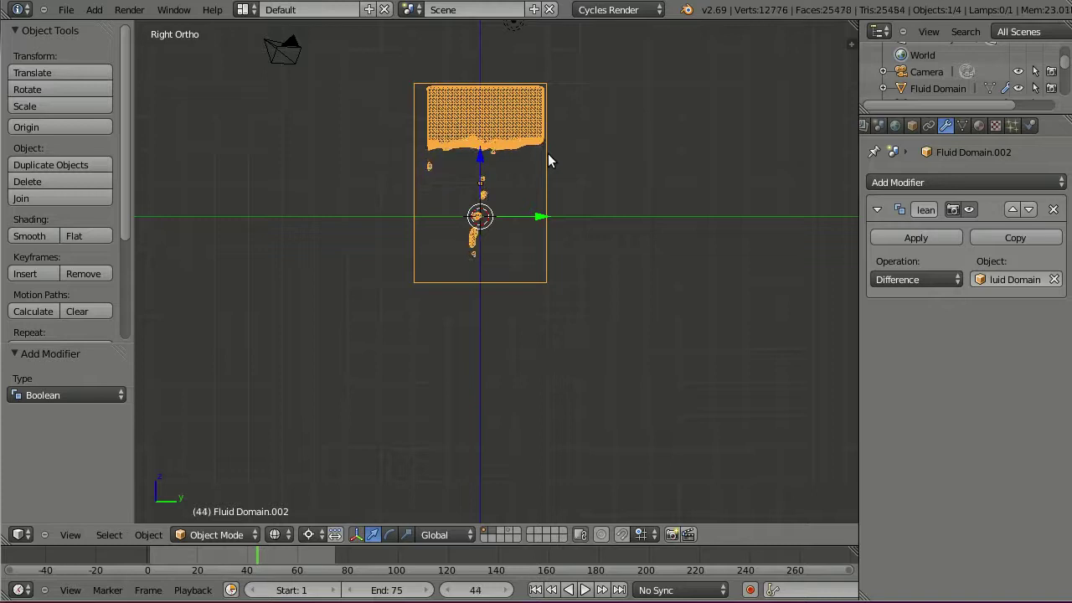
key(Right)
key(Right)
key(Right)
key(Right)
key(Right)
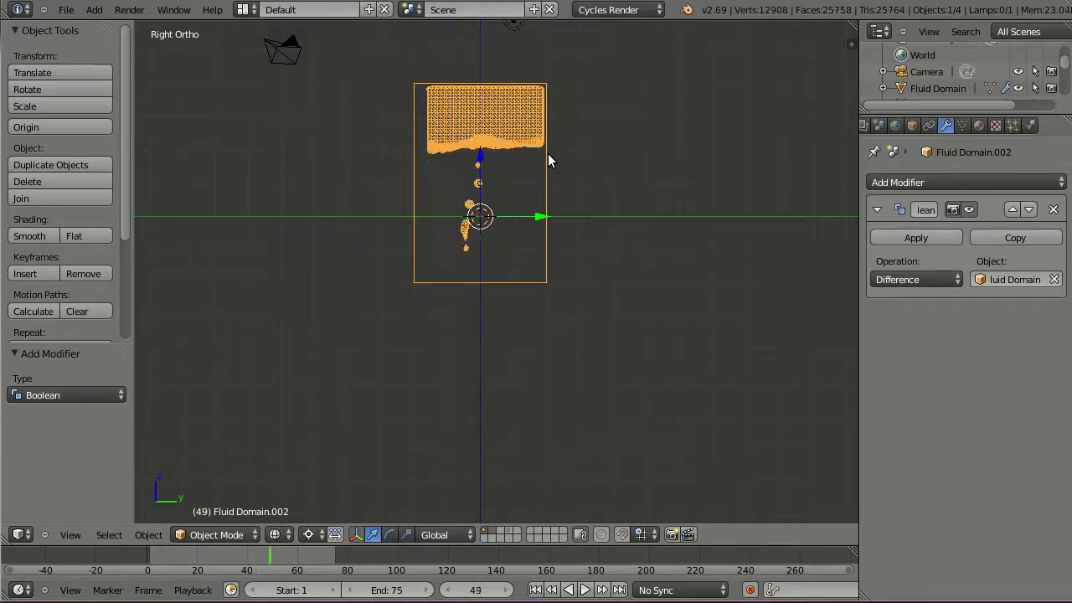
key(Right)
key(Right)
key(Right)
key(Right)
key(Right)
key(Right)
key(Right)
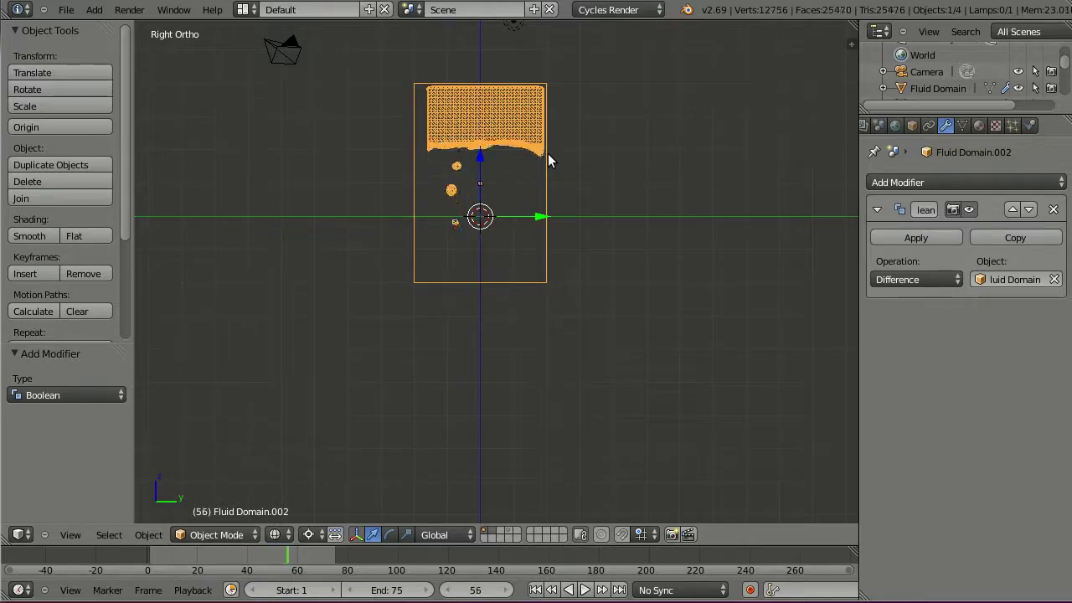
key(Right)
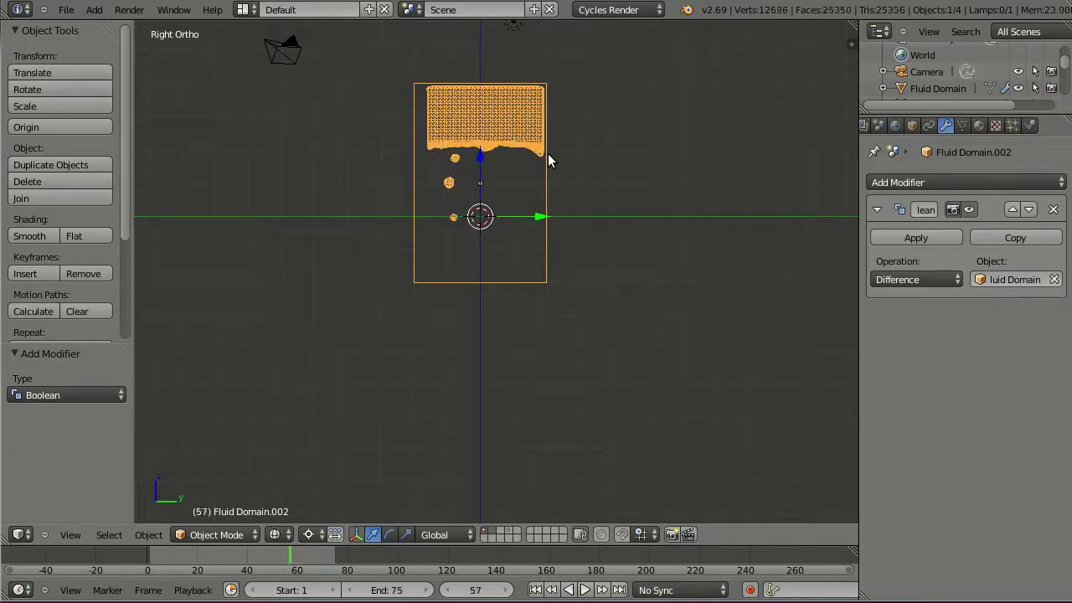
key(Right)
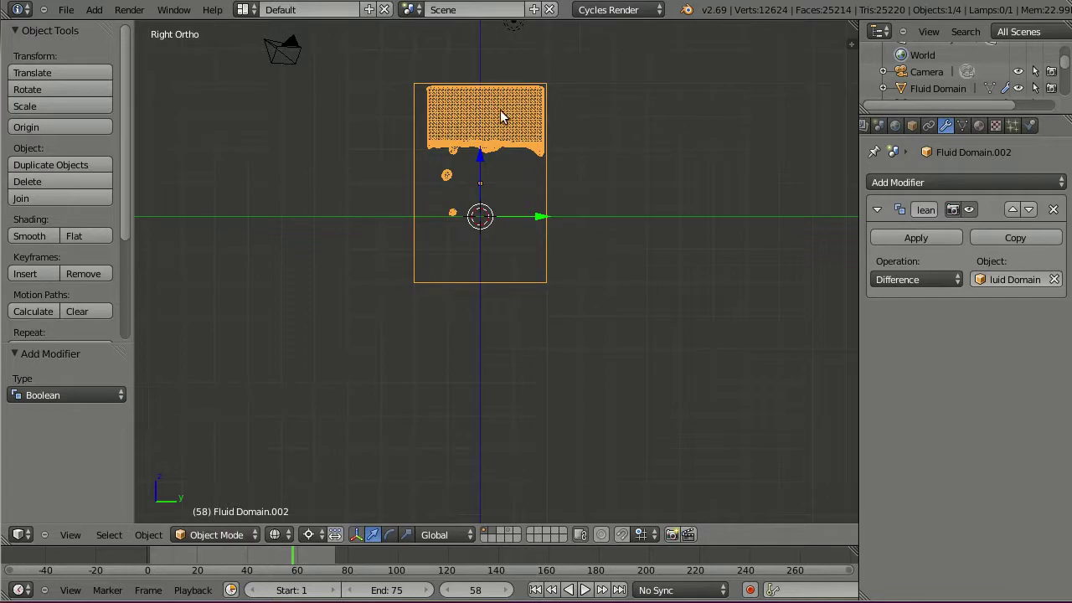
In Edit Mode, scale the domain box to 0.826 in X and Y and shift it slightly along Y.
key(Tab)
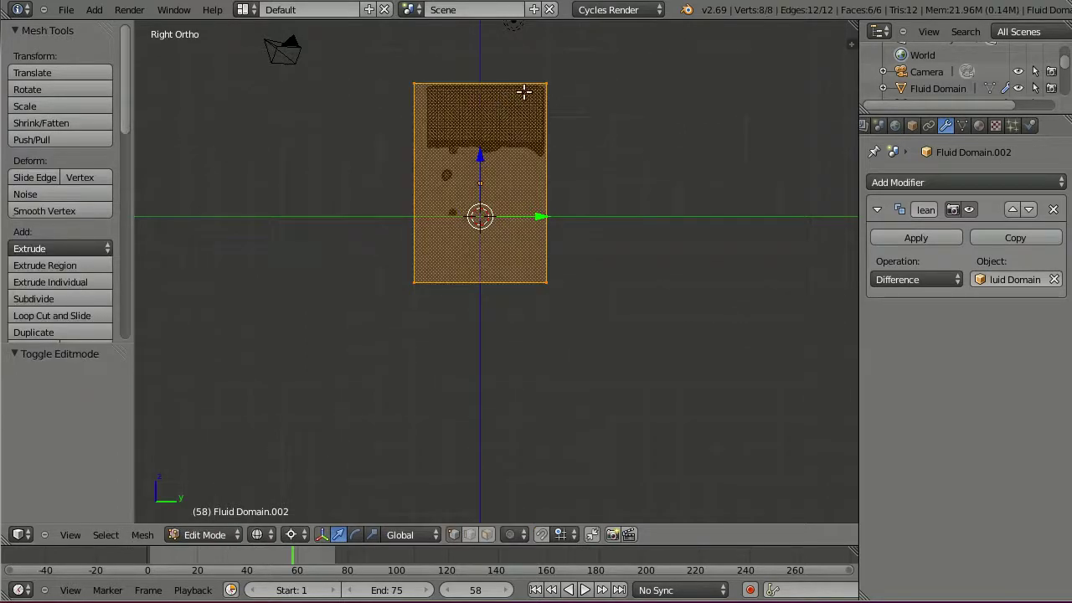
key(s)
key(shift+z)
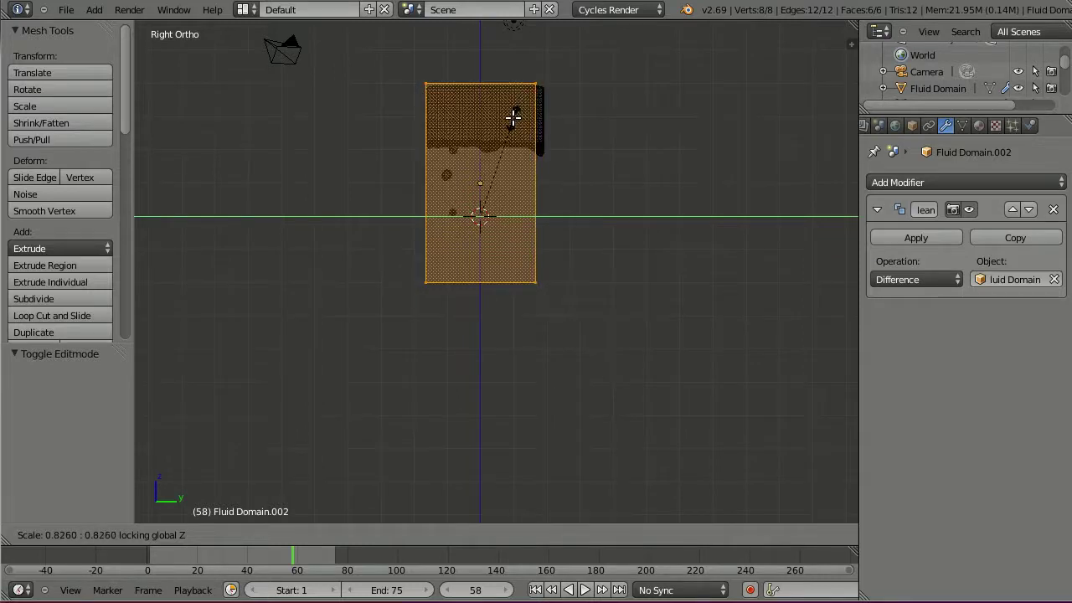
click(513, 114)
drag(547, 215, 550, 216)
Lower the box's top vertices, nudge the whole mesh along Y, and return to Object Mode.
key(a)
key(b)
drag(402, 109, 540, 64)
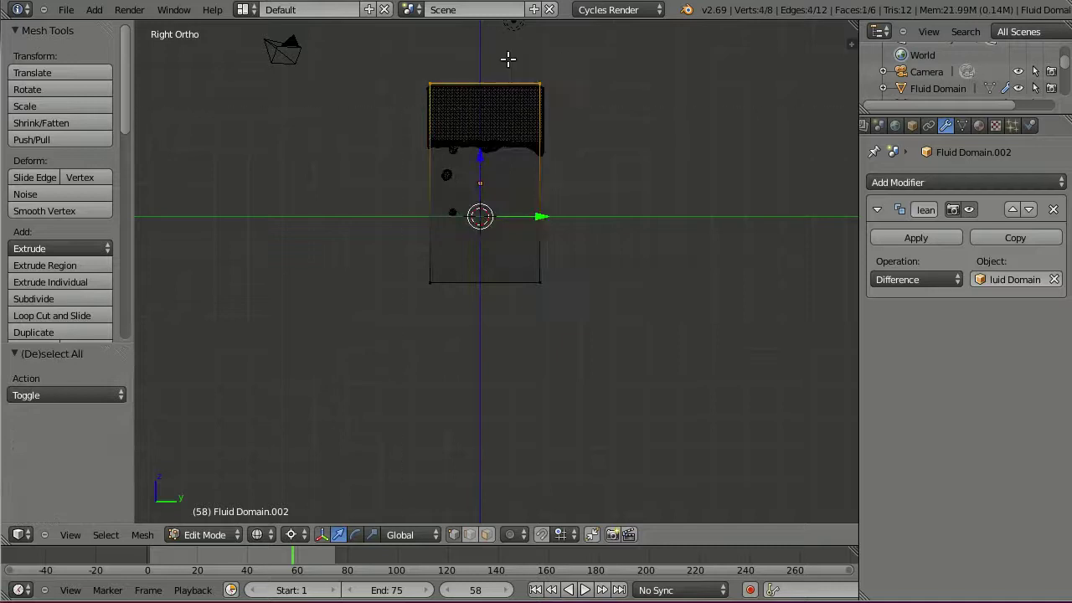
drag(479, 146, 476, 153)
key(a)
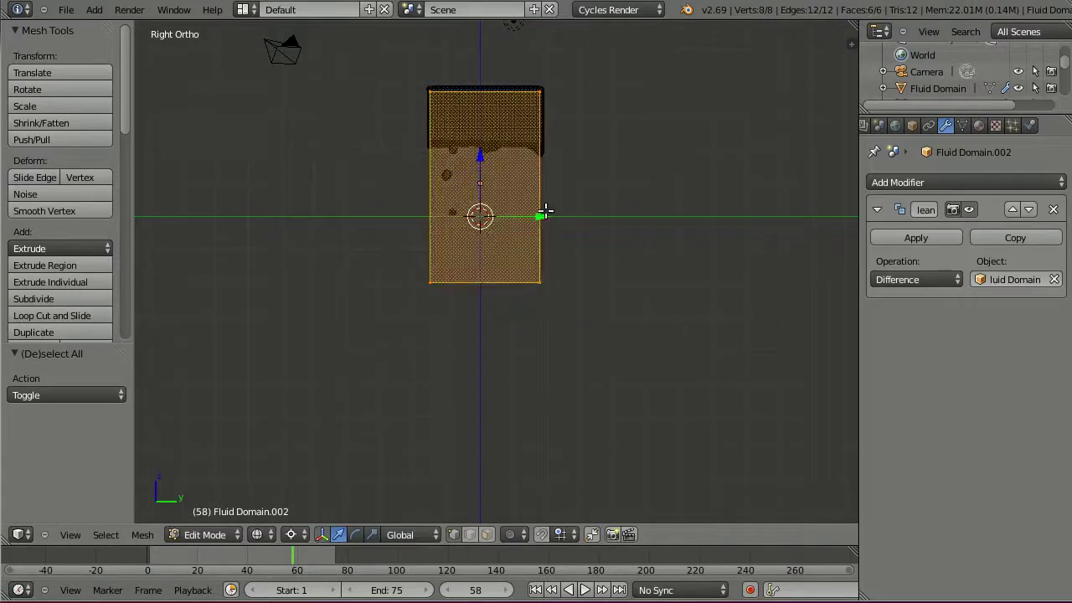
drag(543, 216, 544, 215)
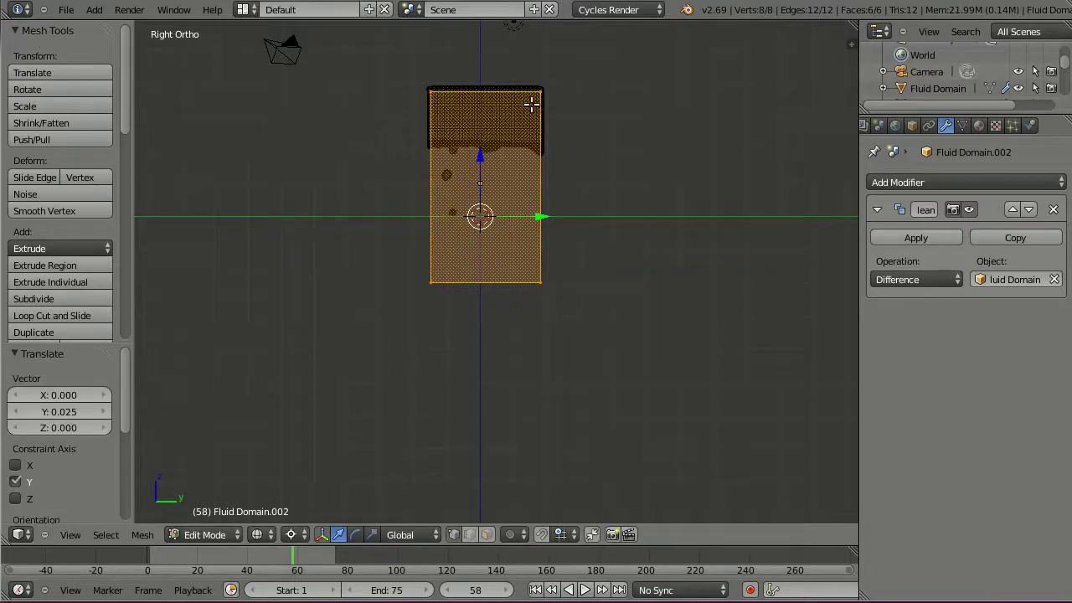
key(Tab)
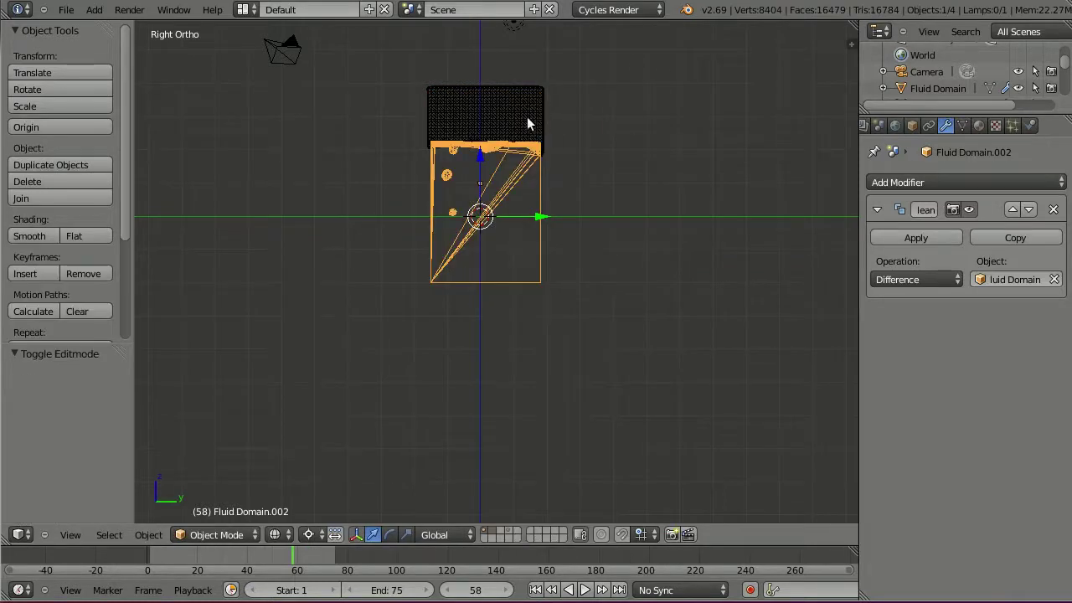
Switch to Solid shading and hide the Fluid Domain object.
key(z)
right_click(524, 121)
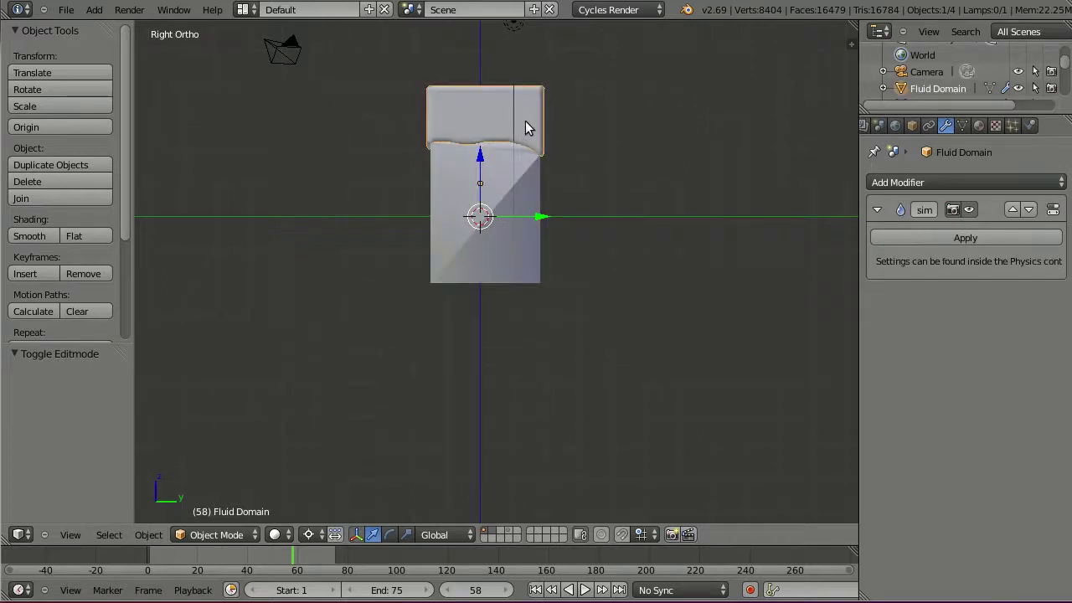
key(h)
middle_drag(524, 120, 503, 168)
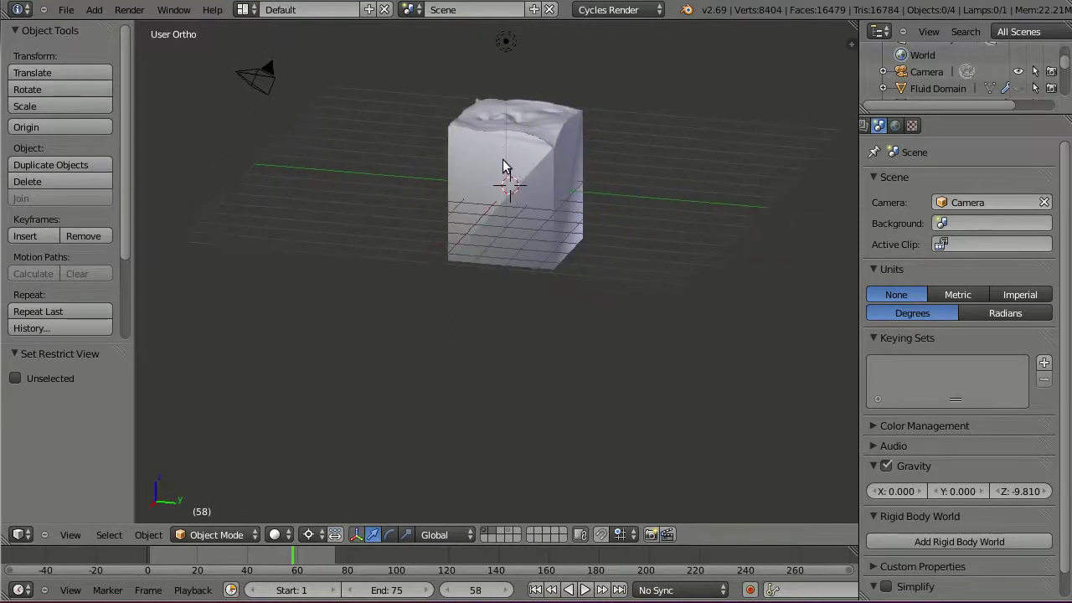
Add an Edge Split modifier with a 30° split angle to Fluid Domain.002.
right_click(446, 159)
click(957, 182)
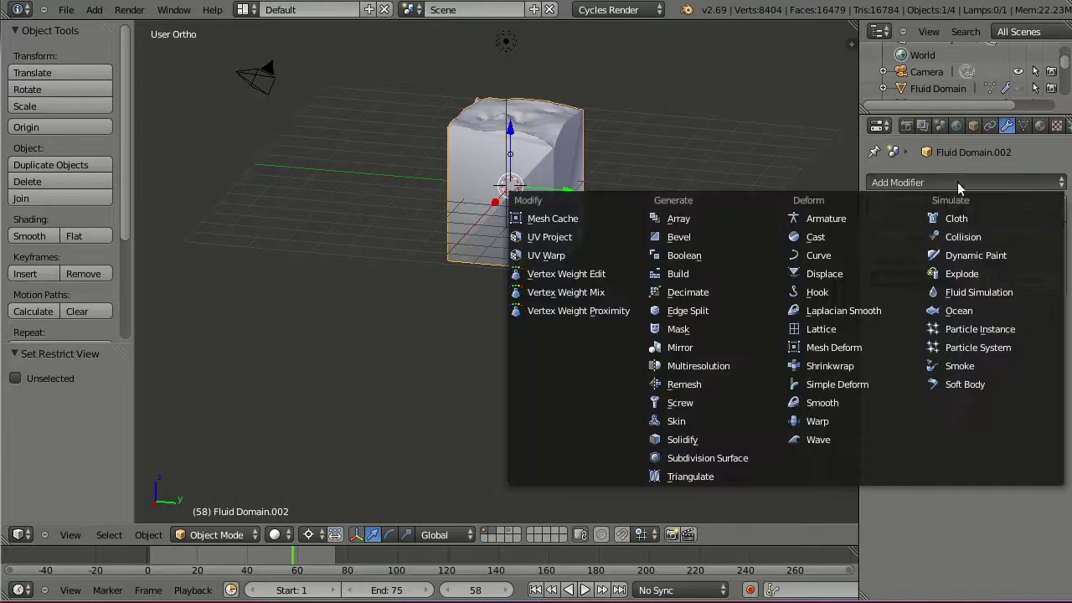
click(722, 312)
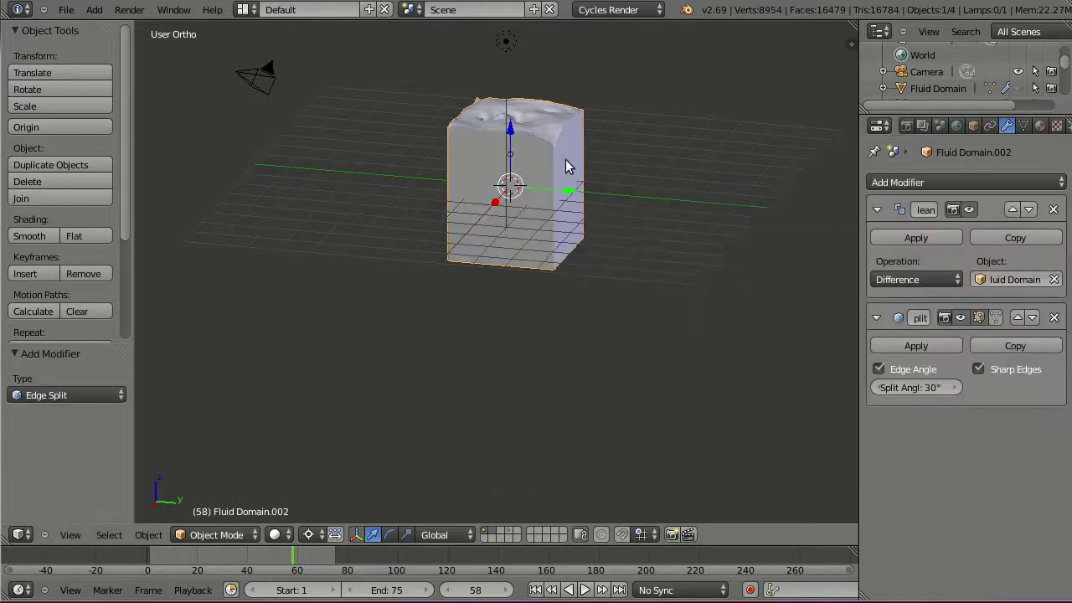
middle_drag(570, 167, 484, 260)
Switch the viewport to Rendered shading and snap to the right side view.
click(279, 535)
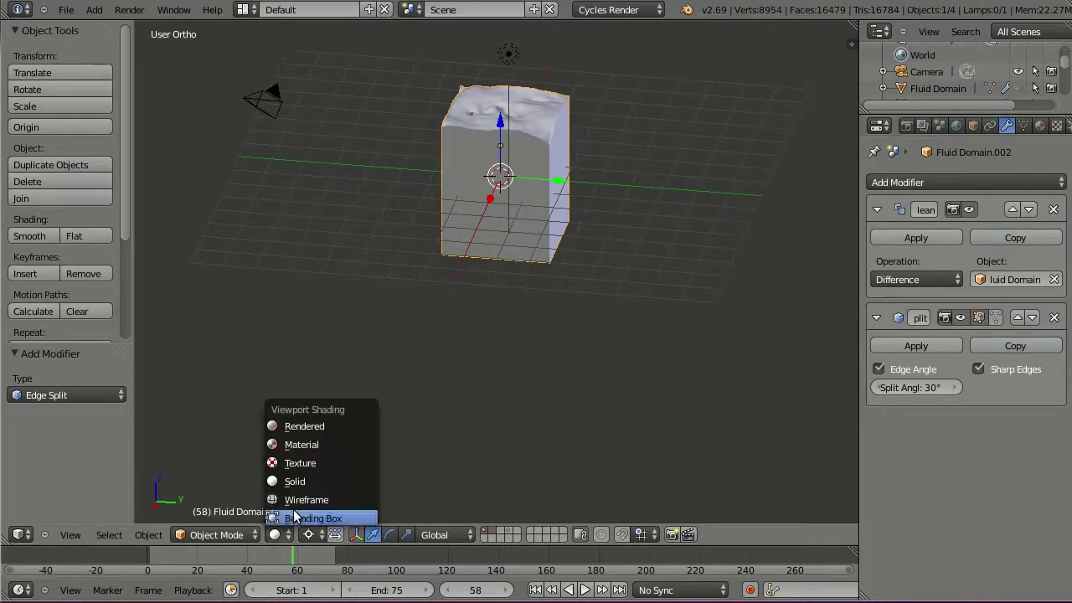
click(329, 420)
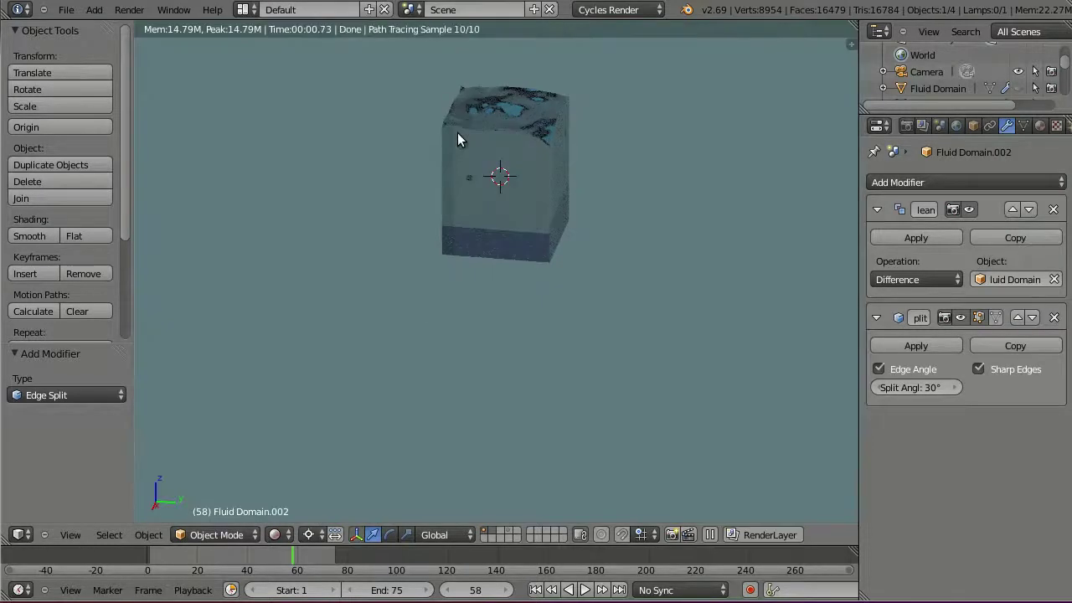
key(KP_3)
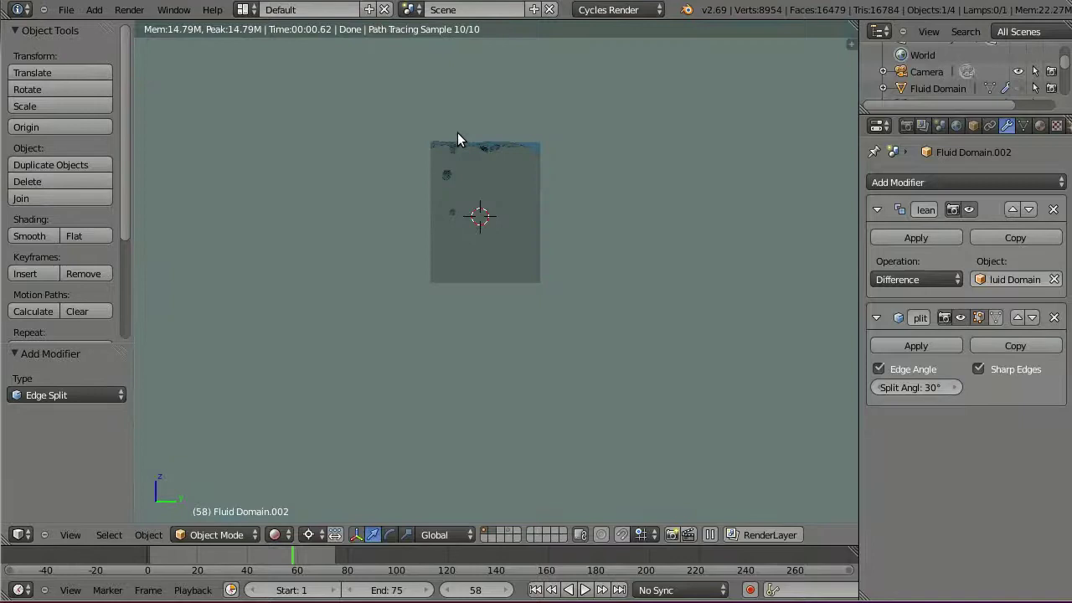
Play and stop the fluid animation, then zoom in on Fluid Domain.002's rendered preview.
key(alt+a)
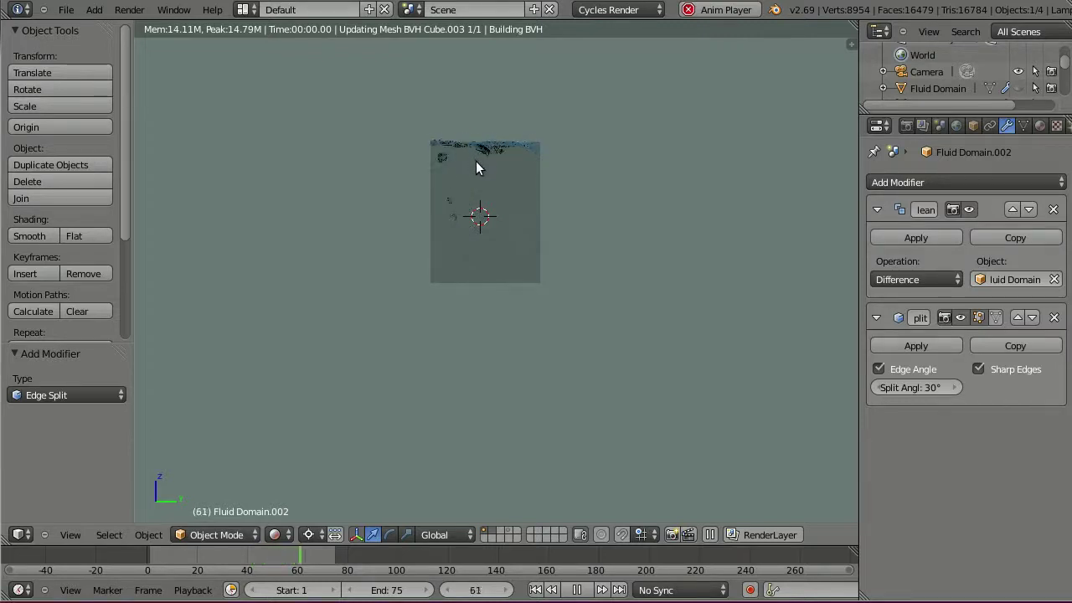
key(alt+a)
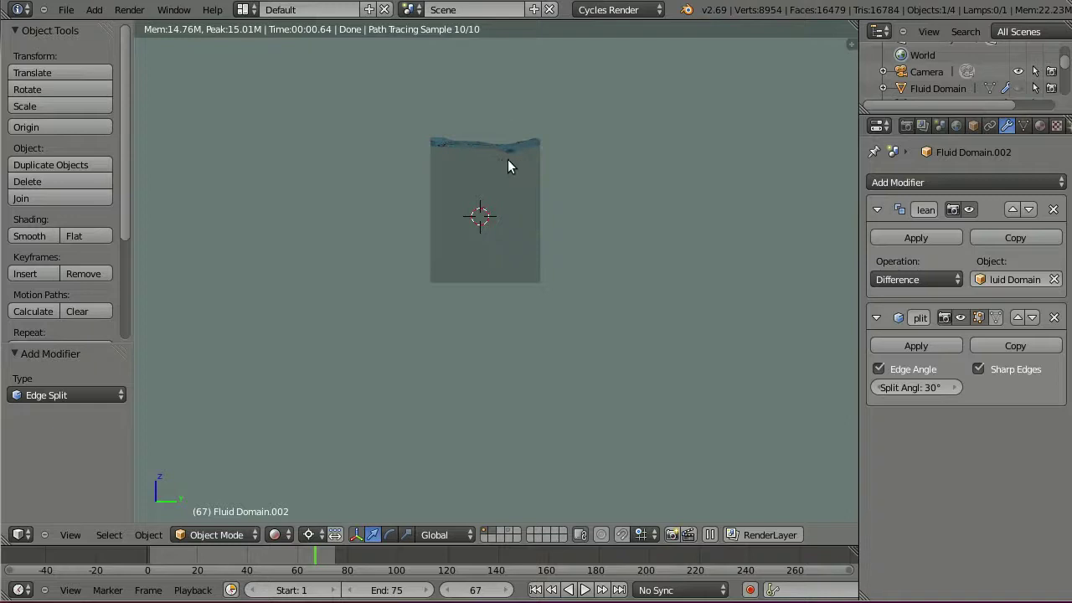
scroll(509, 160, up, 2)
shift+middle_drag(508, 156, 467, 267)
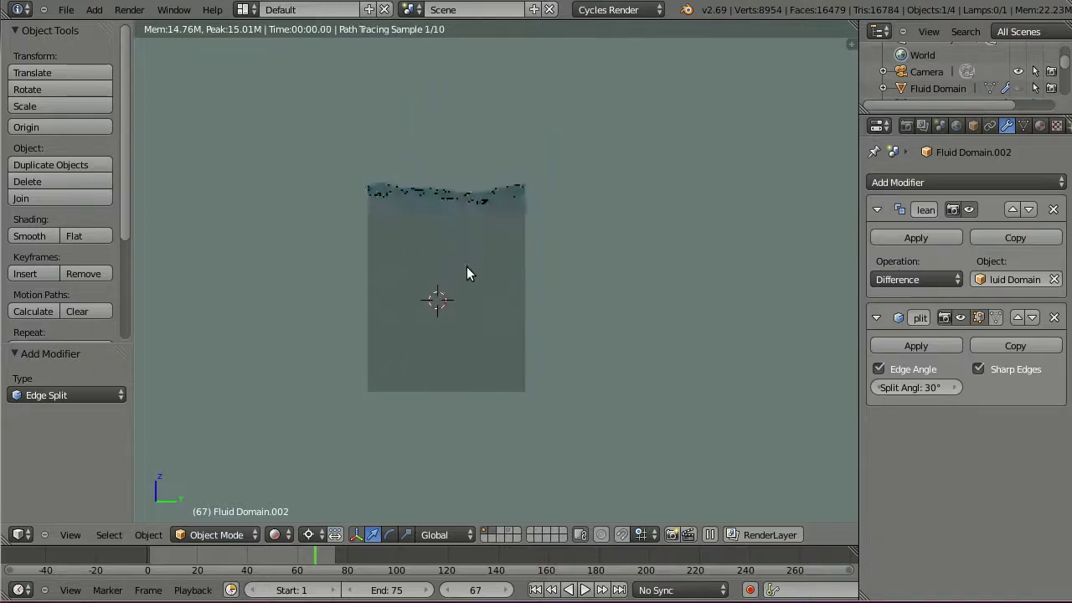
scroll(466, 267, up, 1)
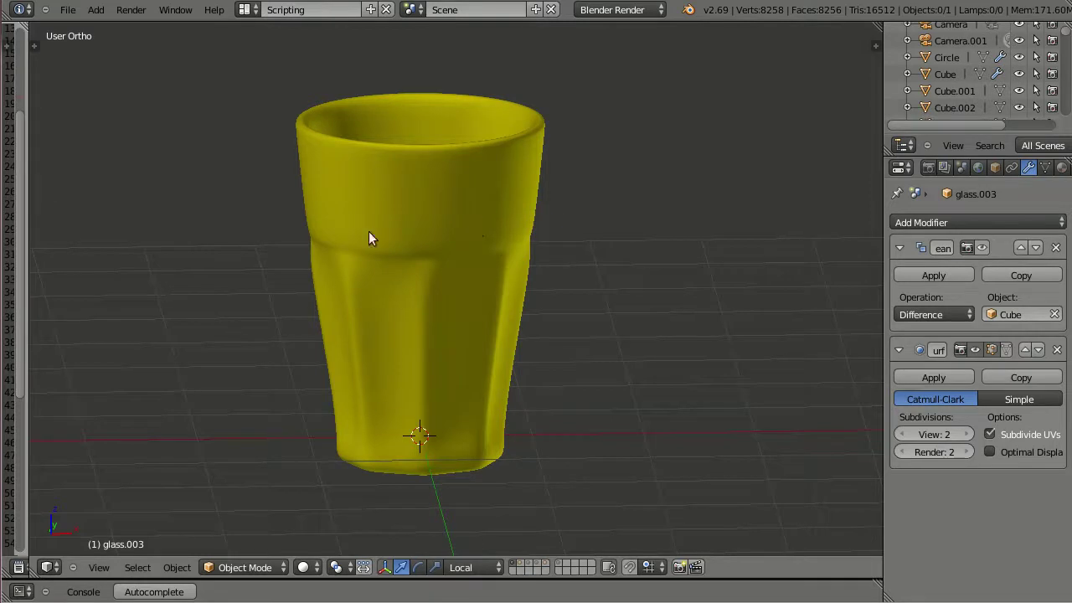
Orbit around the yellow glass, then view it in Right Ortho.
middle_drag(493, 228, 448, 265)
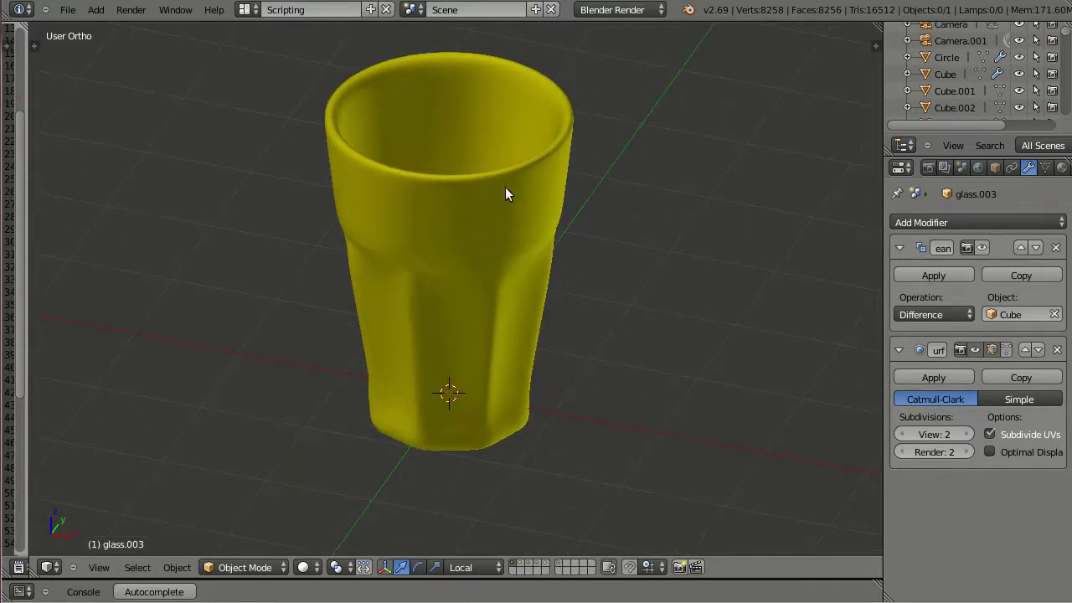
middle_drag(488, 216, 388, 119)
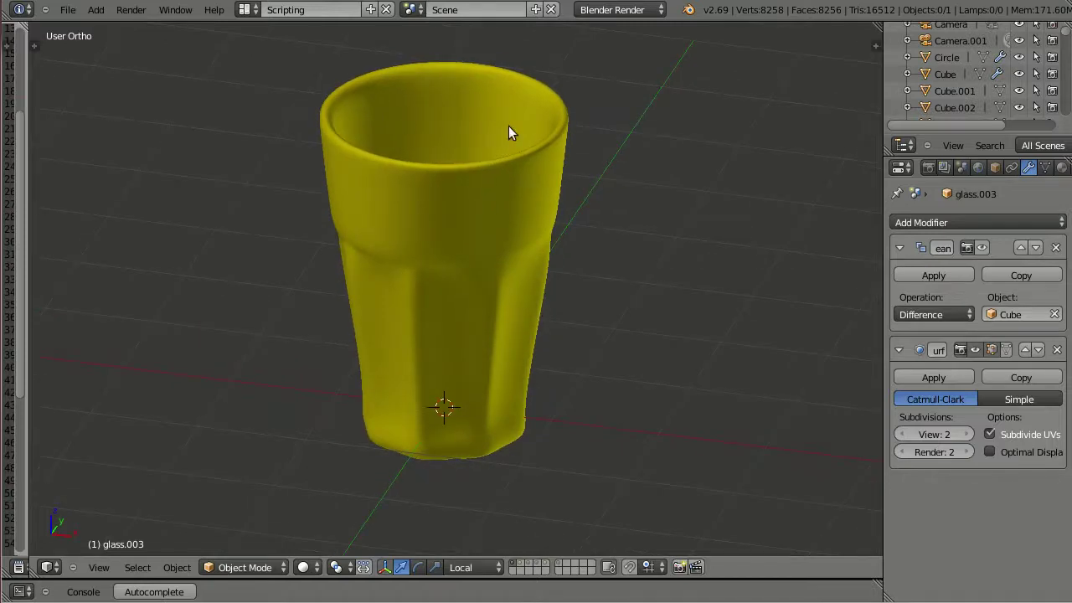
key(KP_3)
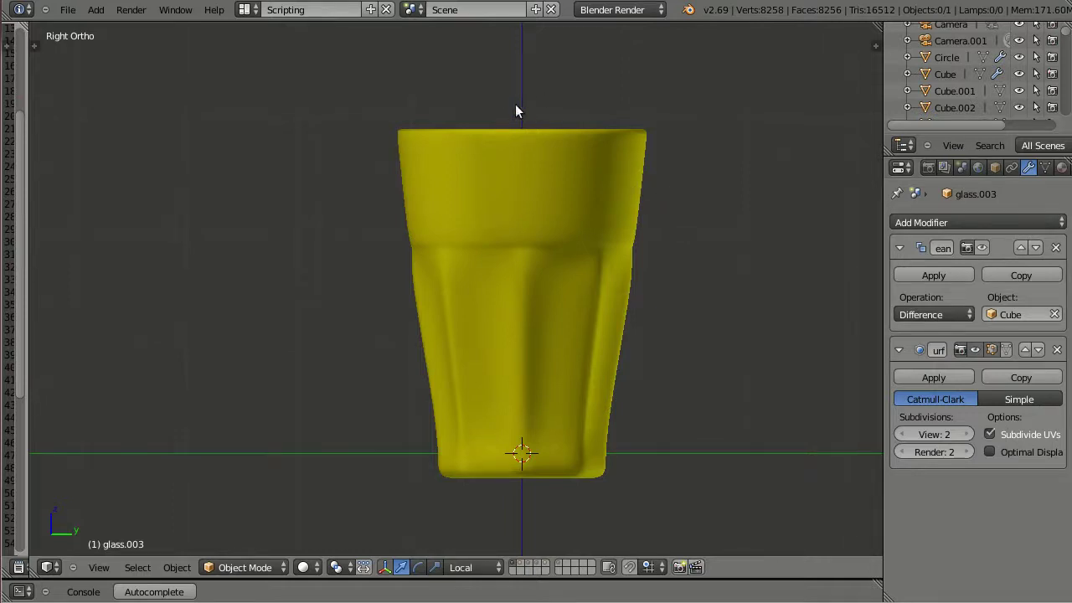
Clip the view to the glass's right half to look inside, then clear the clipping.
key(alt+b)
drag(517, 89, 744, 521)
middle_drag(744, 521, 524, 248)
key(alt+b)
Inspect the outer glass mesh in Edit Mode, then unhide the liquid object glass.003 inside it.
right_click(484, 202)
key(Tab)
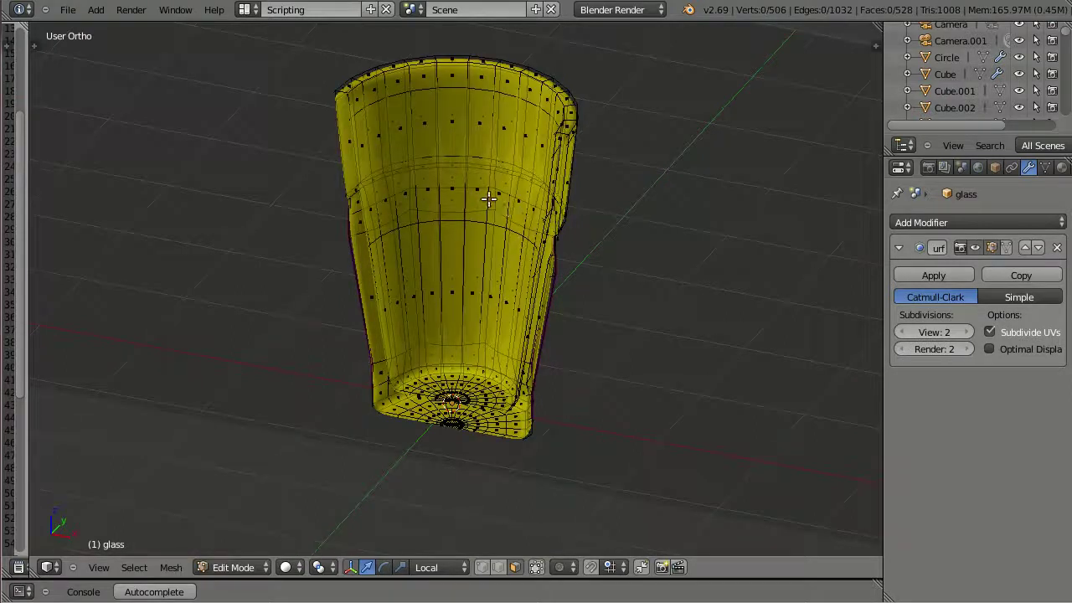
middle_drag(491, 190, 434, 163)
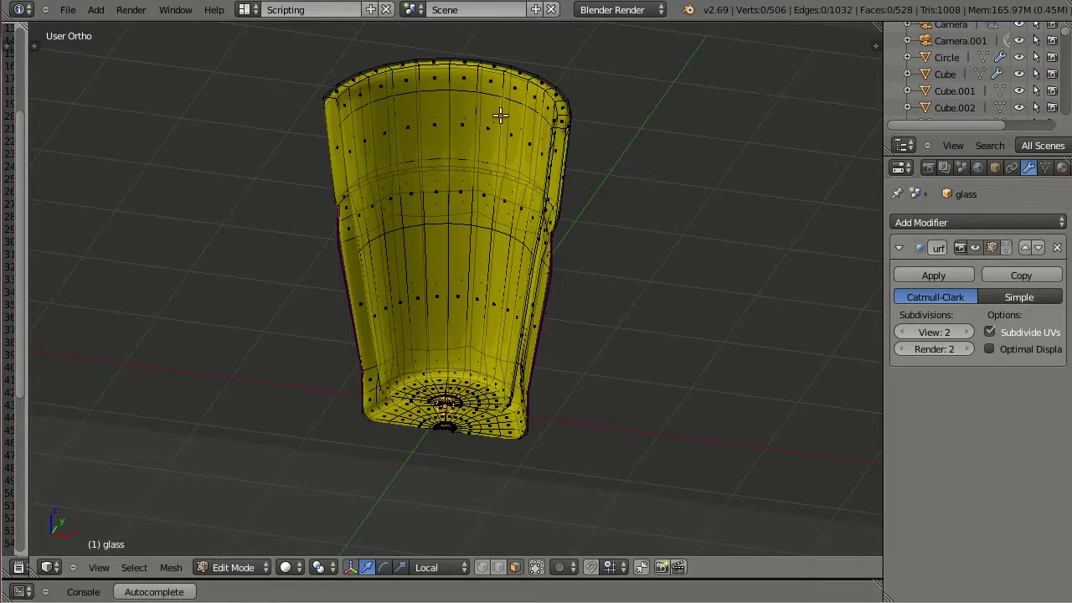
key(Tab)
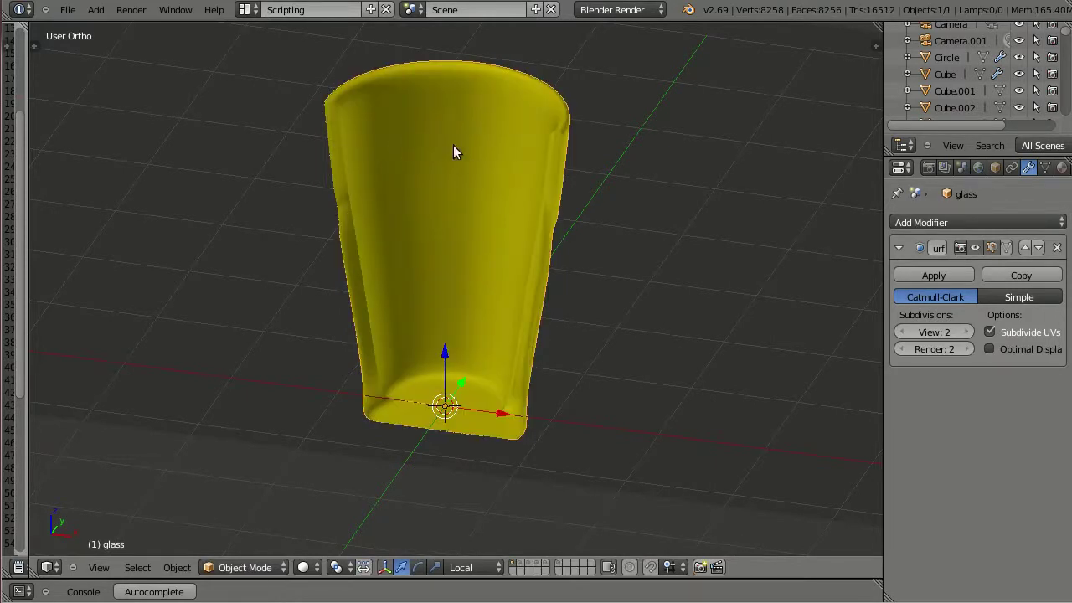
key(alt+h)
middle_drag(453, 145, 450, 184)
Select the blue liquid glass.003 and check its top rim in Edit Mode.
right_click(463, 179)
key(Tab)
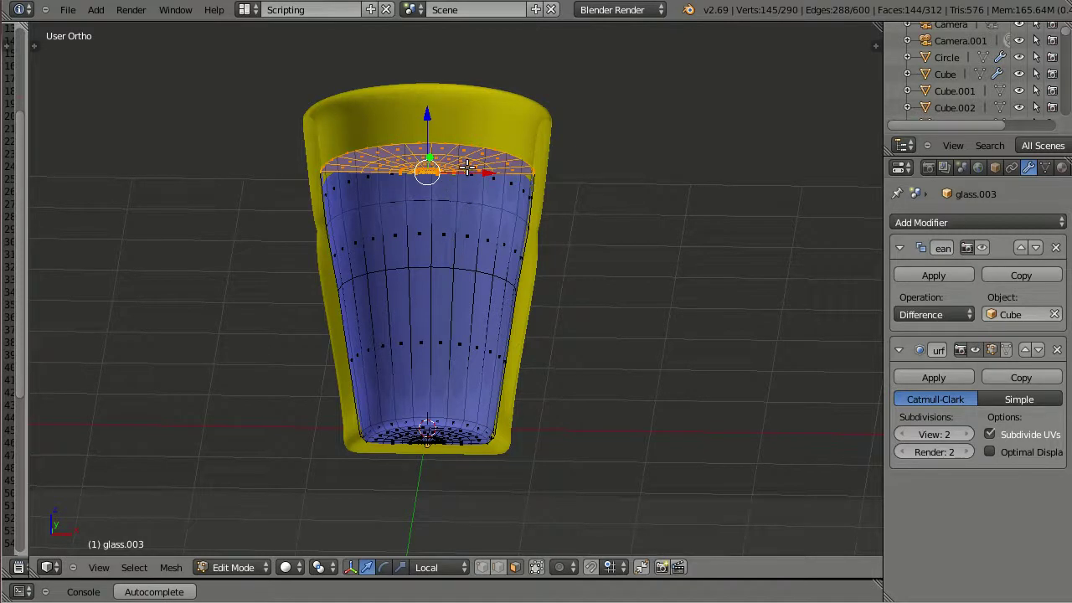
key(Tab)
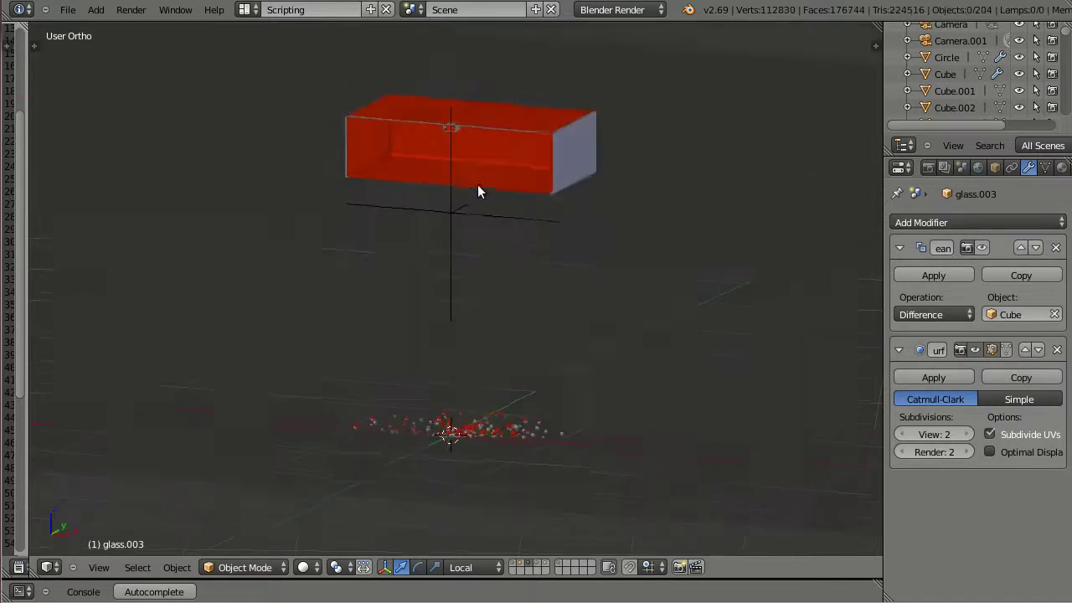
Orbit and zoom to see the red box and scattered spheres in perspective.
middle_drag(478, 191, 431, 367)
scroll(486, 343, up, 3)
middle_drag(376, 335, 453, 377)
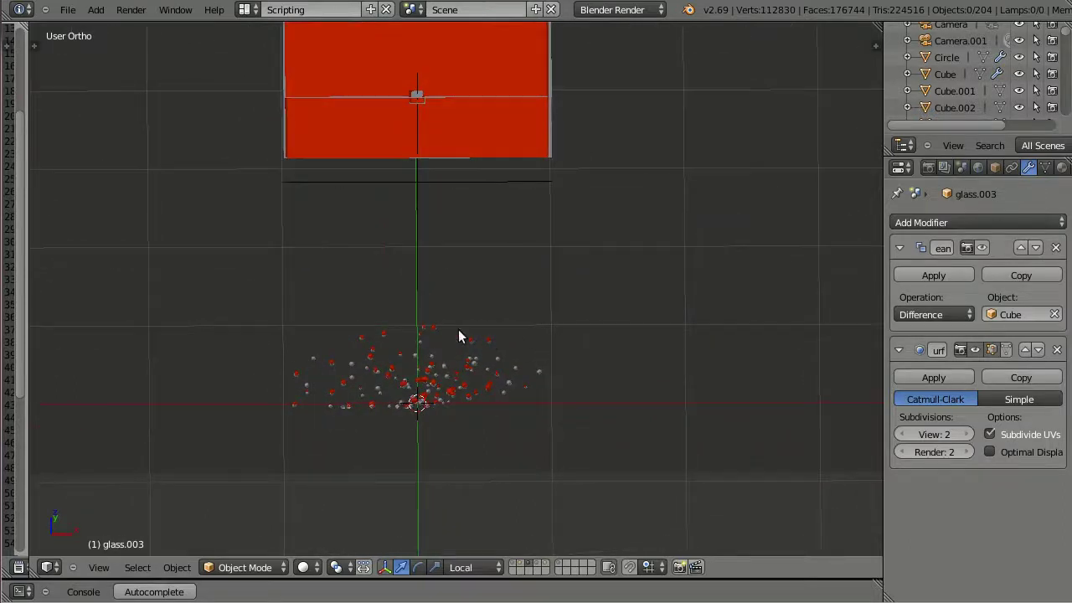
middle_drag(485, 330, 356, 300)
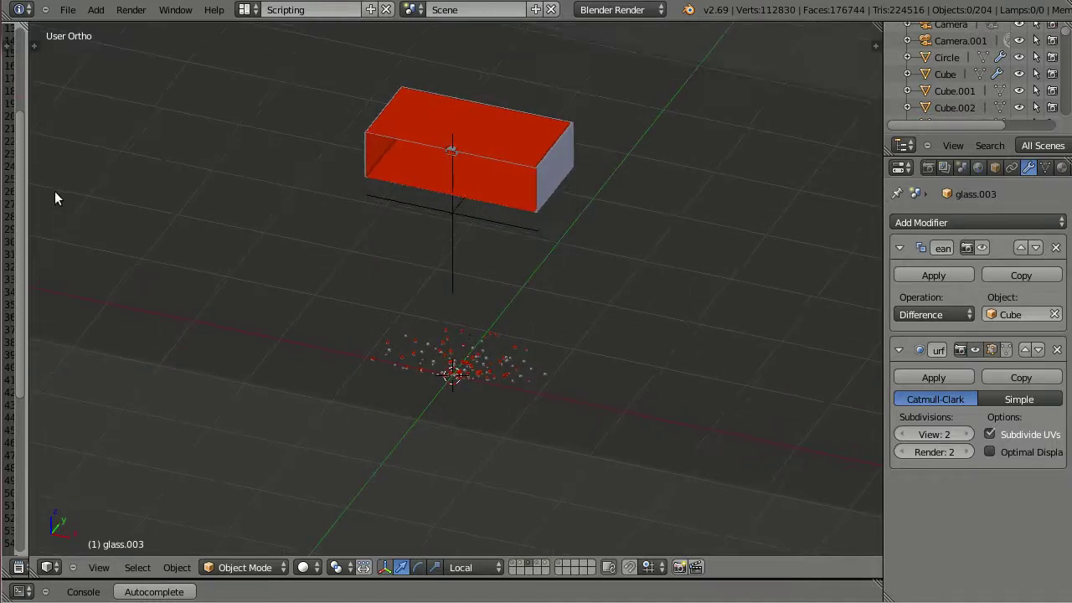
Widen the Text Editor and scroll through the script that scatters 200 inflow spheres.
drag(29, 184, 585, 210)
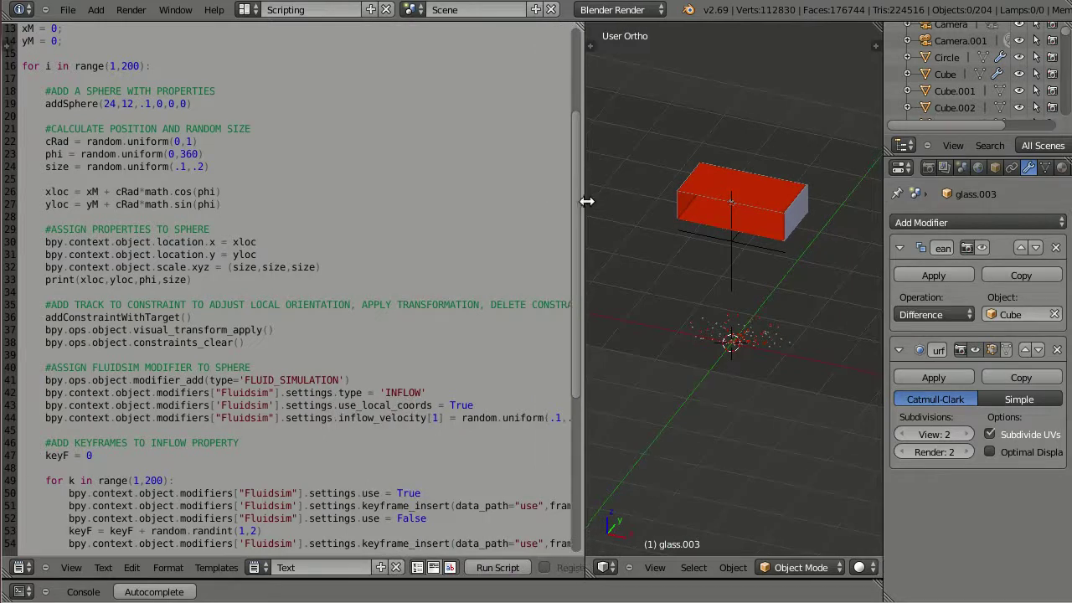
scroll(721, 355, up, 6)
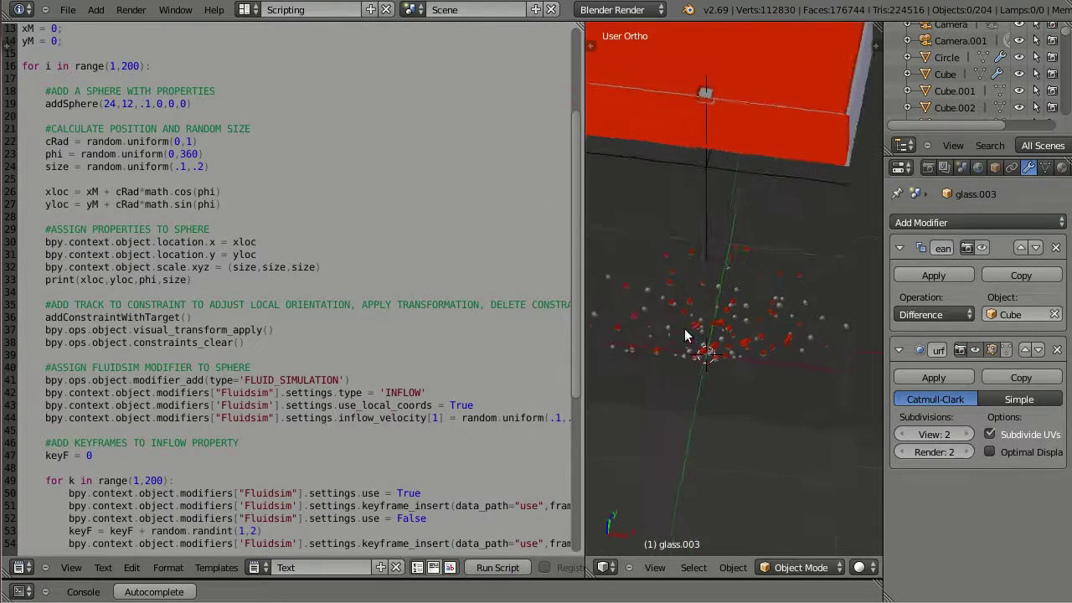
scroll(684, 325, down, 3)
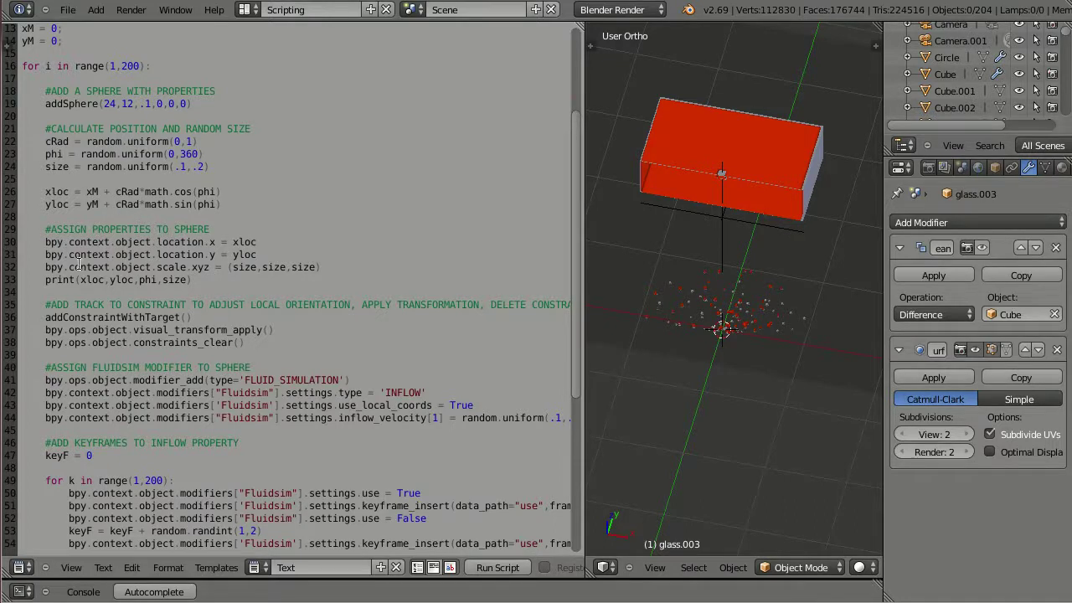
Select the inflow sphere Sphere.018 and orbit toward a front view of the box and spheres.
right_click(667, 315)
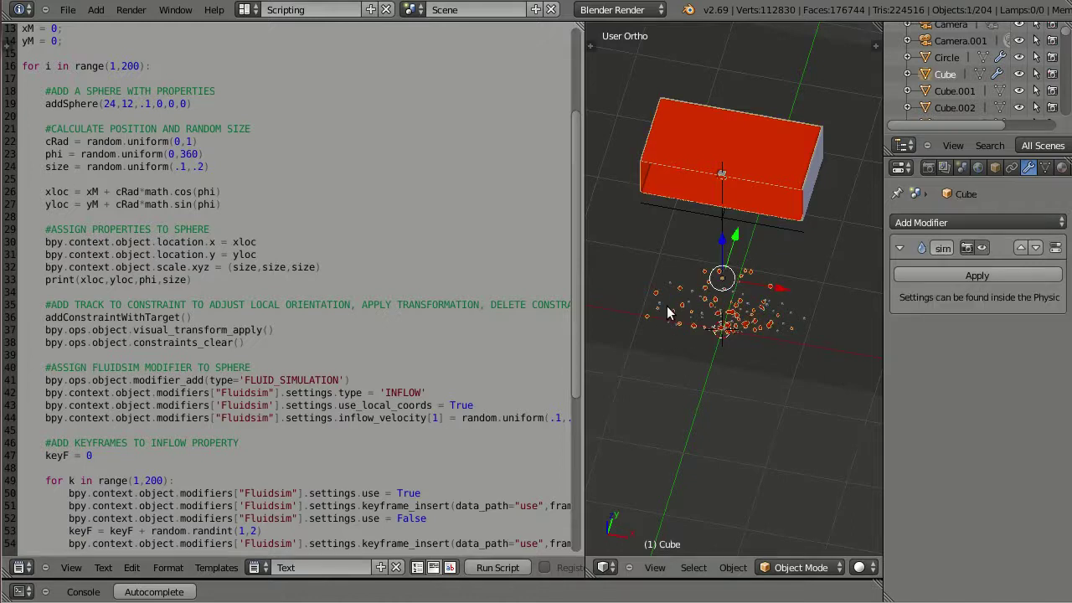
right_click(666, 315)
right_click(669, 312)
right_click(675, 325)
right_click(661, 309)
right_click(673, 283)
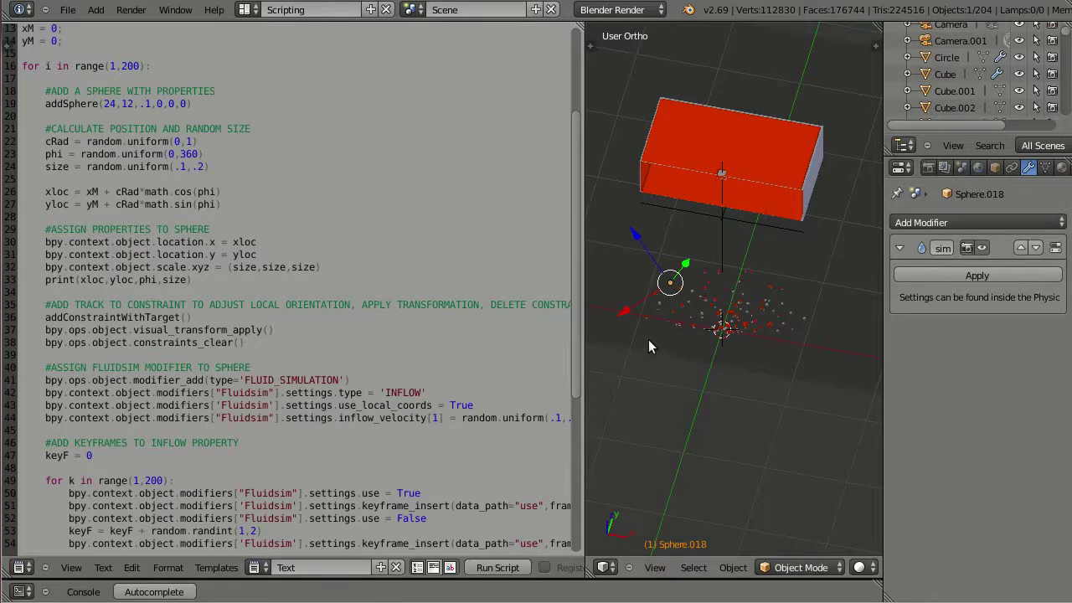
middle_drag(672, 326, 727, 279)
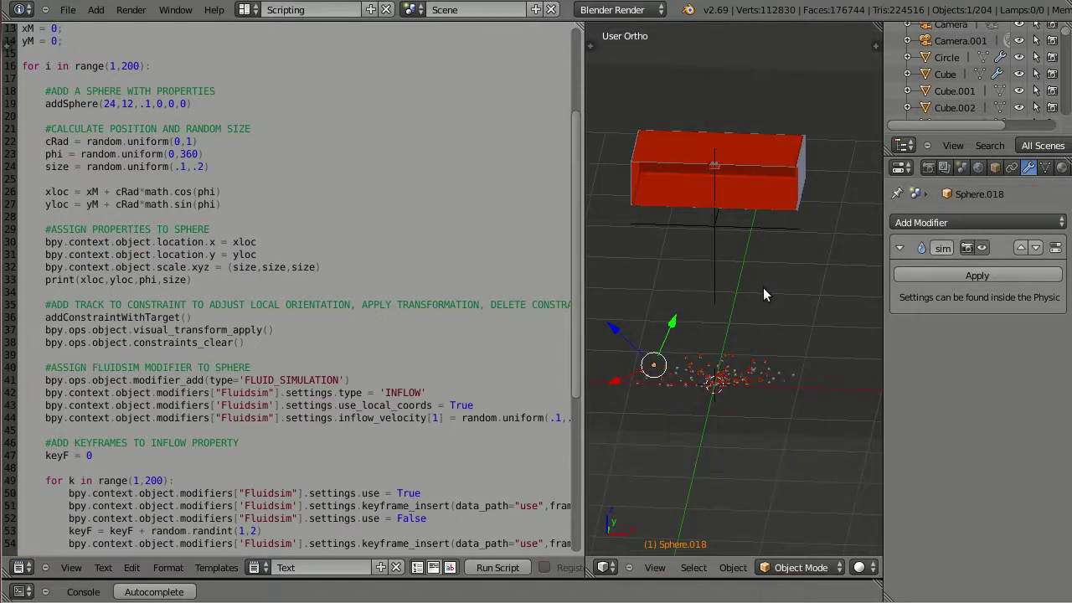
middle_drag(780, 339, 709, 308)
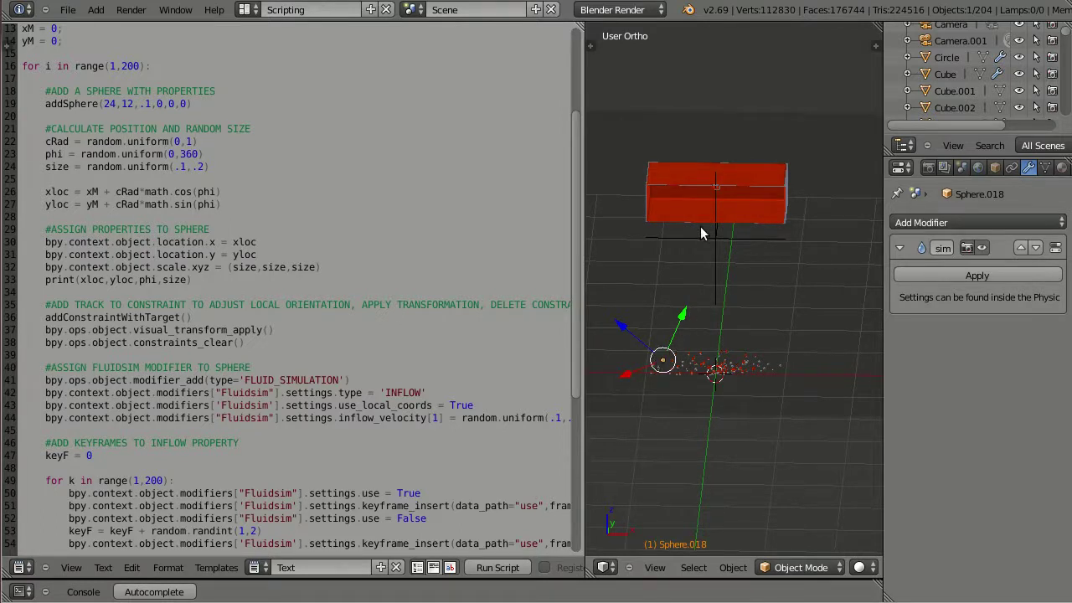
Switch to front view and play the fluid animation, stopping at frame 122.
key(KP_3)
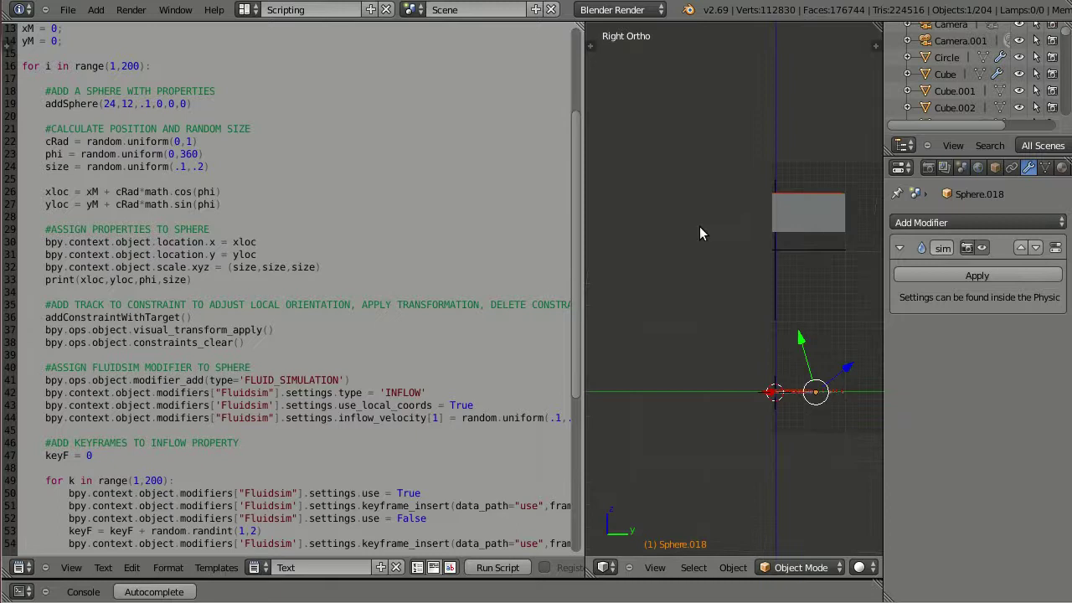
key(KP_1)
key(alt+a)
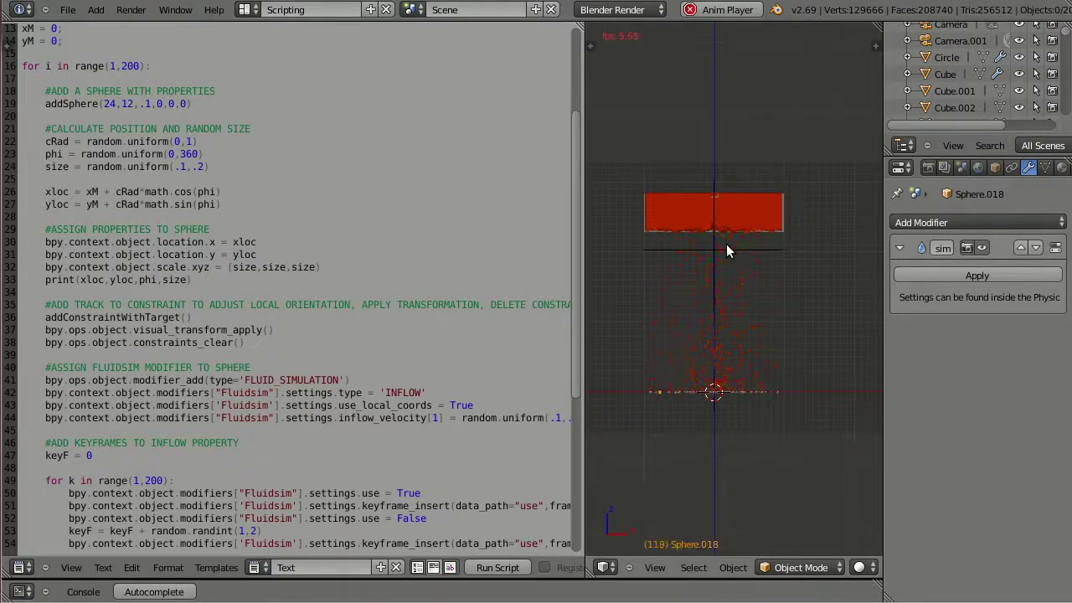
key(alt+a)
scroll(225, 270, down, 3)
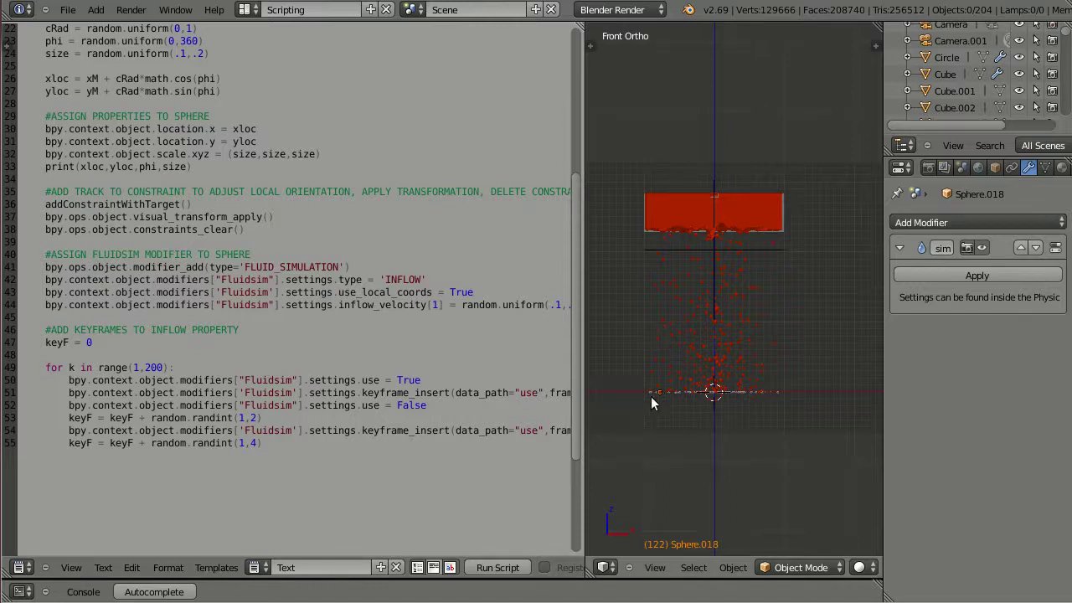
Inspect Sphere.171 among the droplets, then select the red box Cube.002 to view its fluid modifier.
right_click(686, 396)
drag(737, 393, 772, 395)
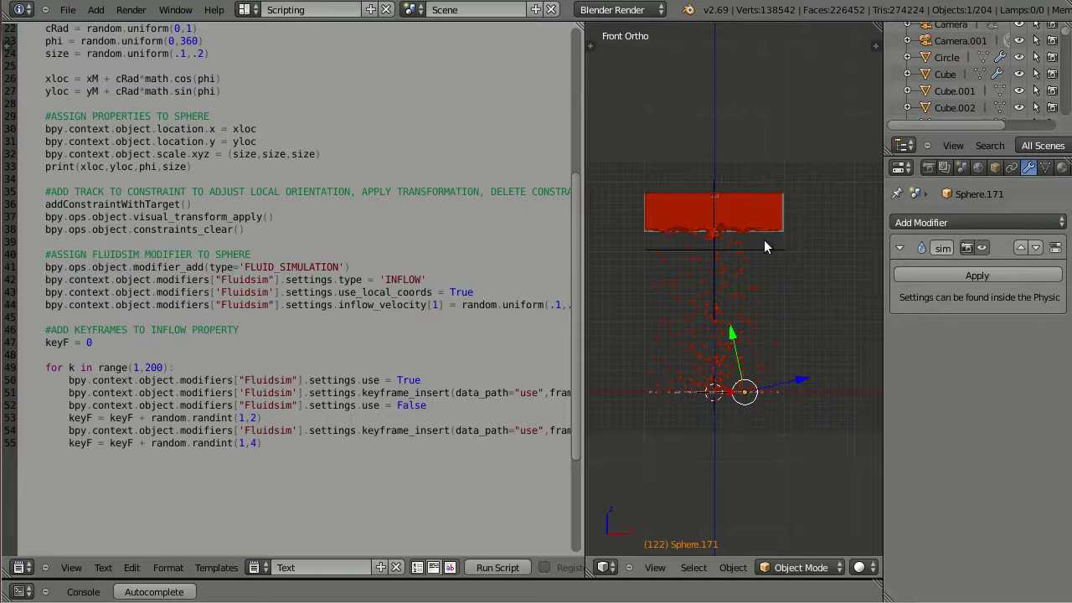
scroll(764, 214, up, 1)
scroll(764, 214, up, 2)
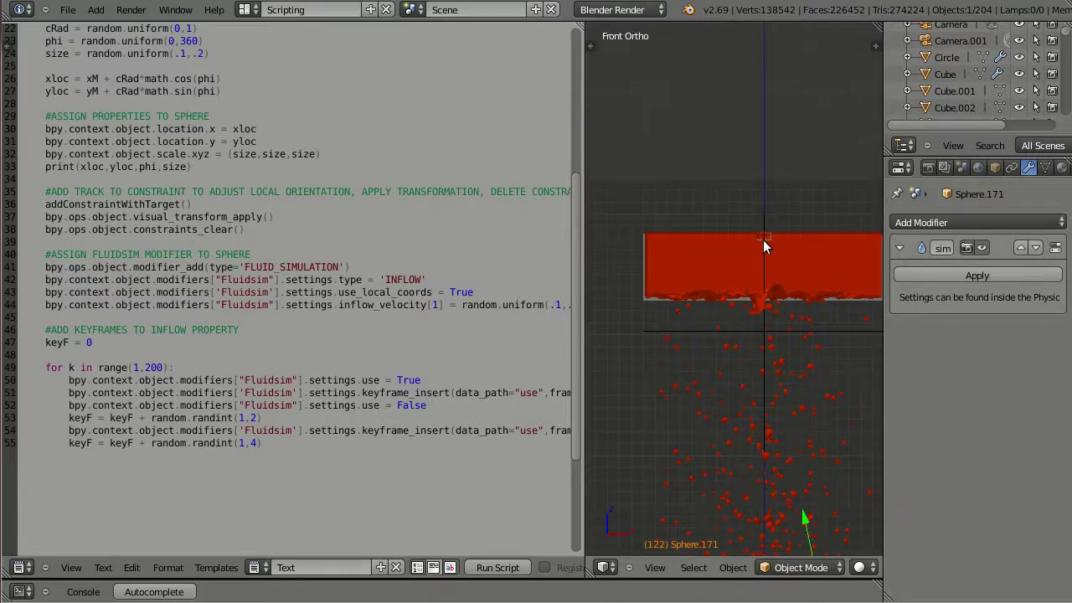
right_click(763, 245)
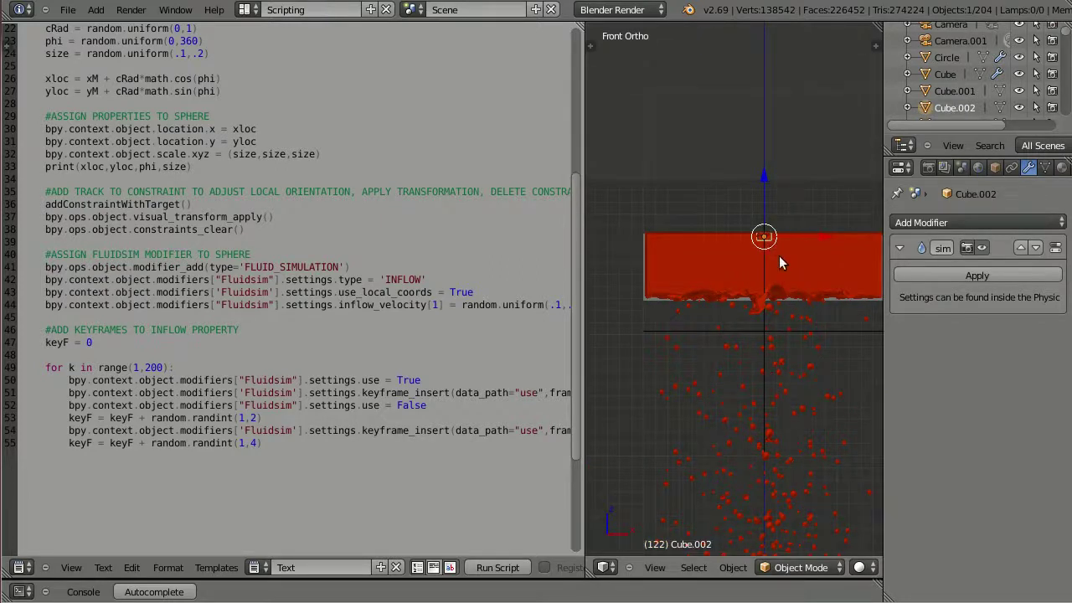
scroll(774, 365, down, 3)
scroll(763, 329, up, 3)
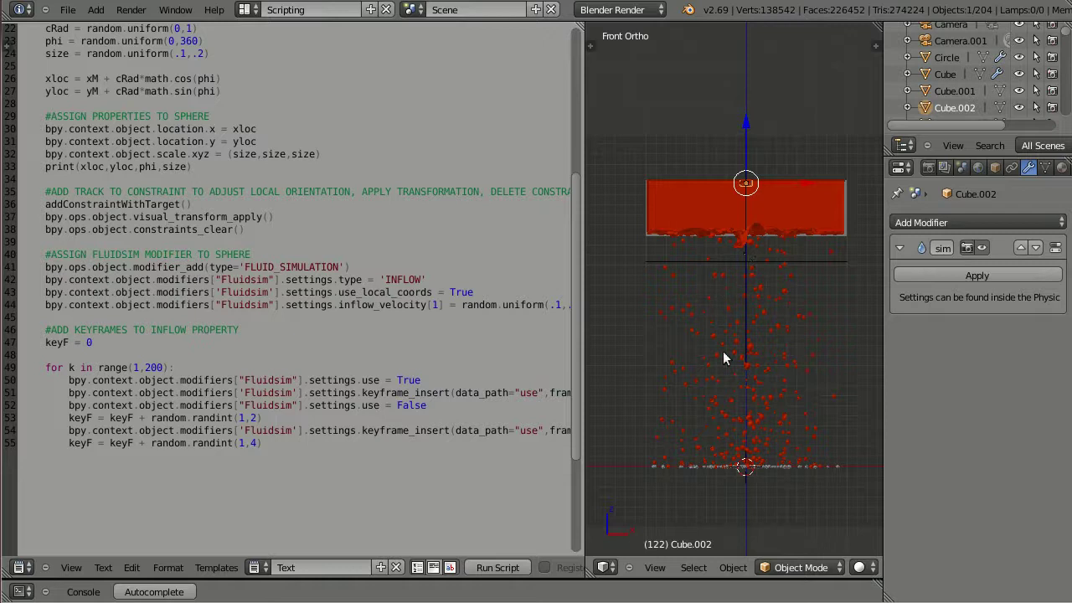
Compare layer 2's glass result with layer 1, keep the Cube unrotated, and check Scene gravity settings.
key(2)
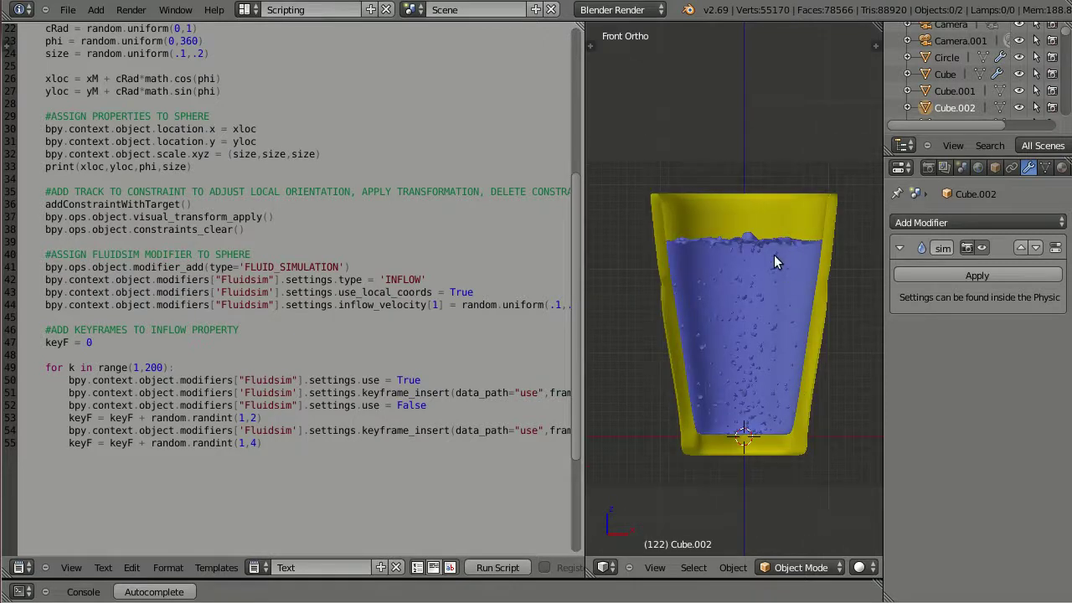
key(1)
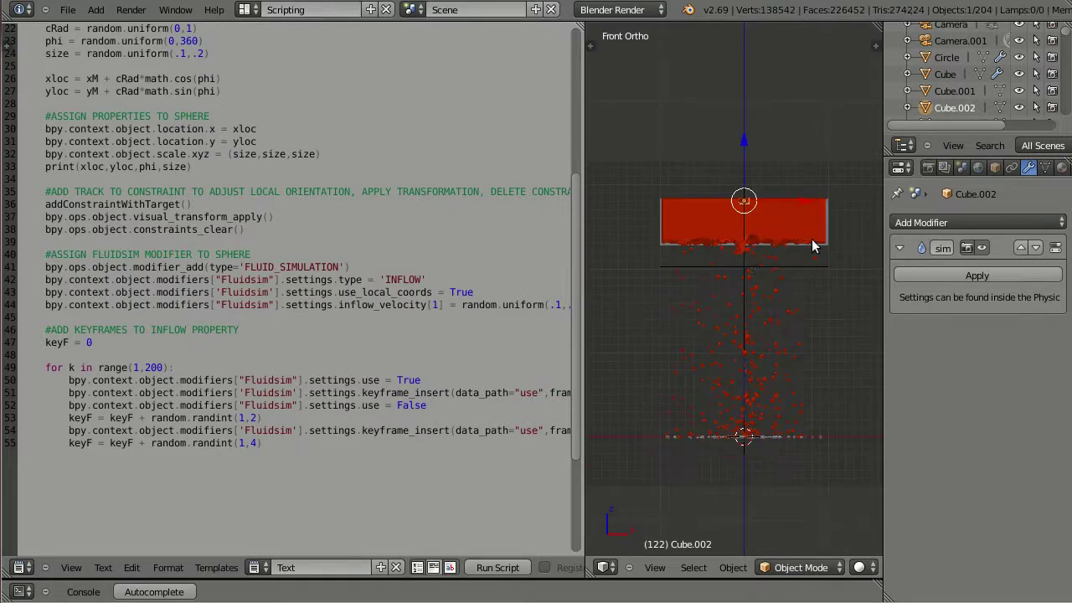
right_click(774, 283)
key(r)
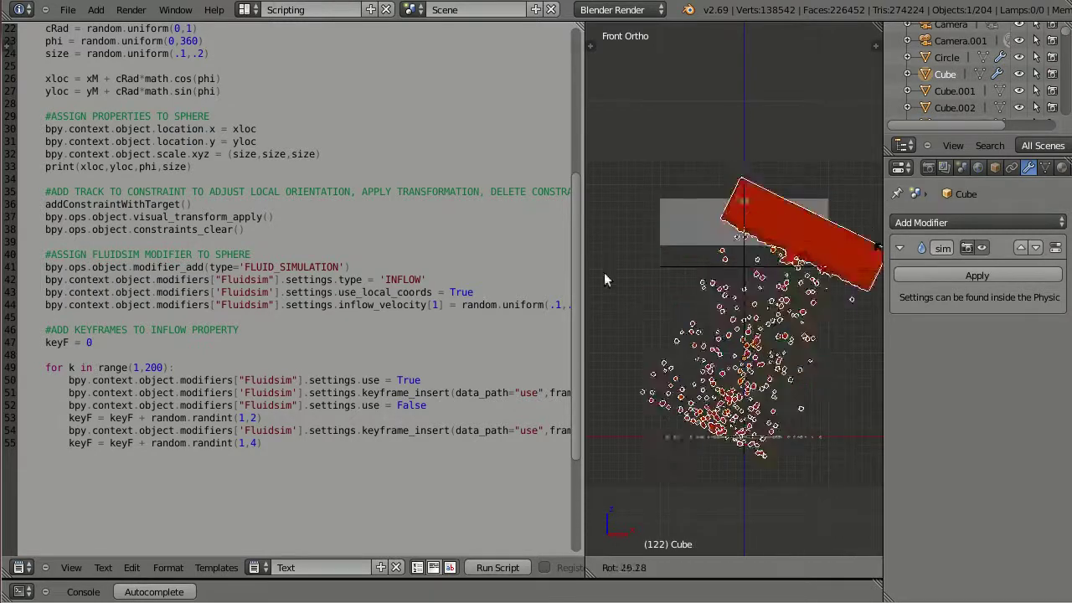
right_click(659, 240)
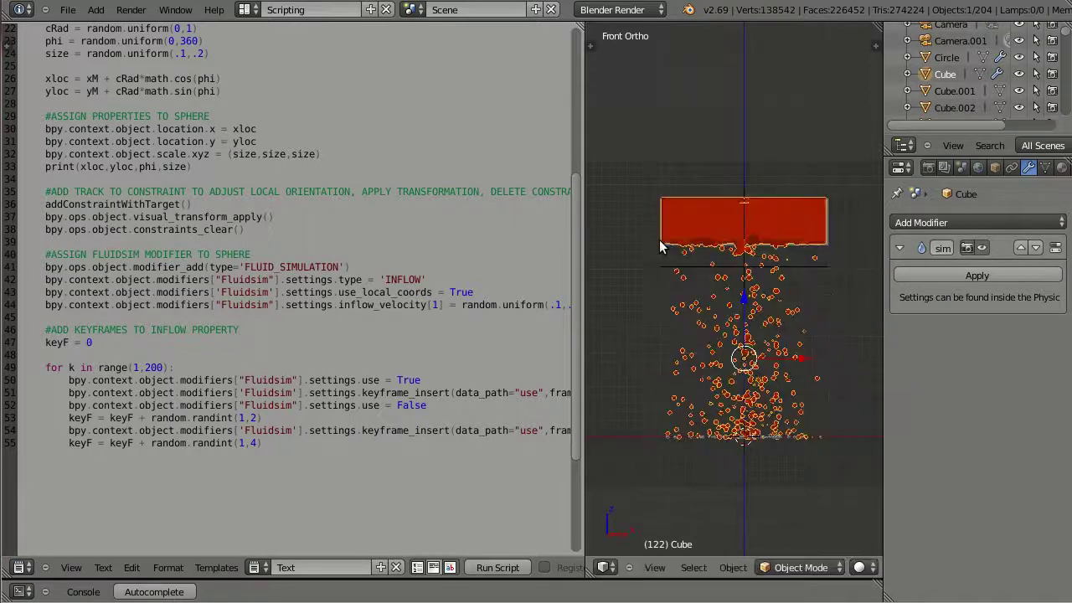
click(961, 167)
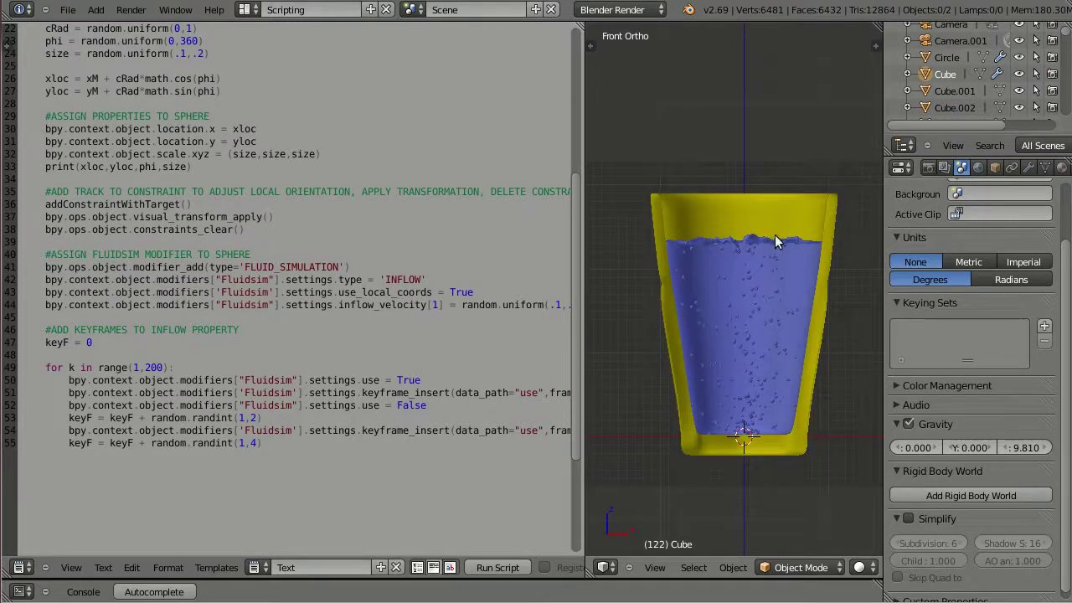
Orbit and zoom around the glass to inspect the baked blue fluid and bubbles.
middle_drag(779, 244, 761, 257)
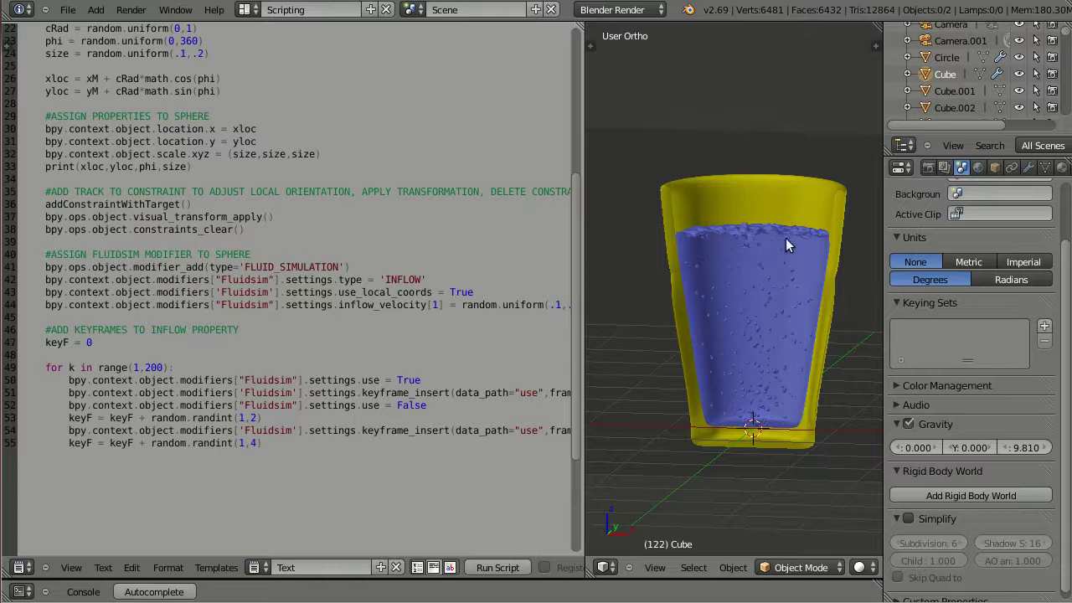
middle_drag(739, 256, 784, 305)
scroll(784, 305, up, 6)
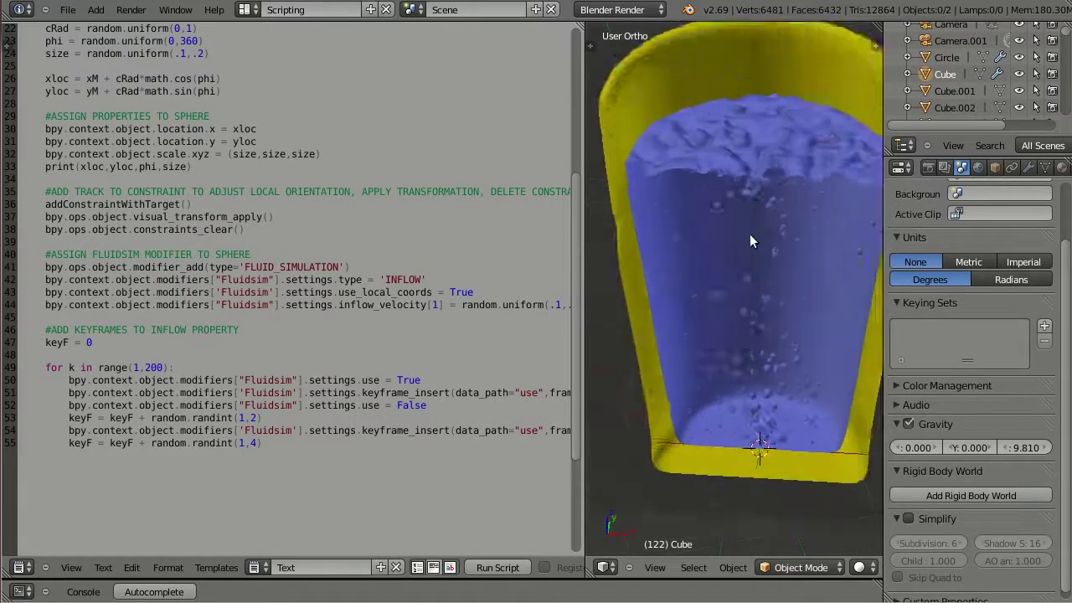
middle_drag(767, 200, 788, 159)
scroll(746, 212, down, 3)
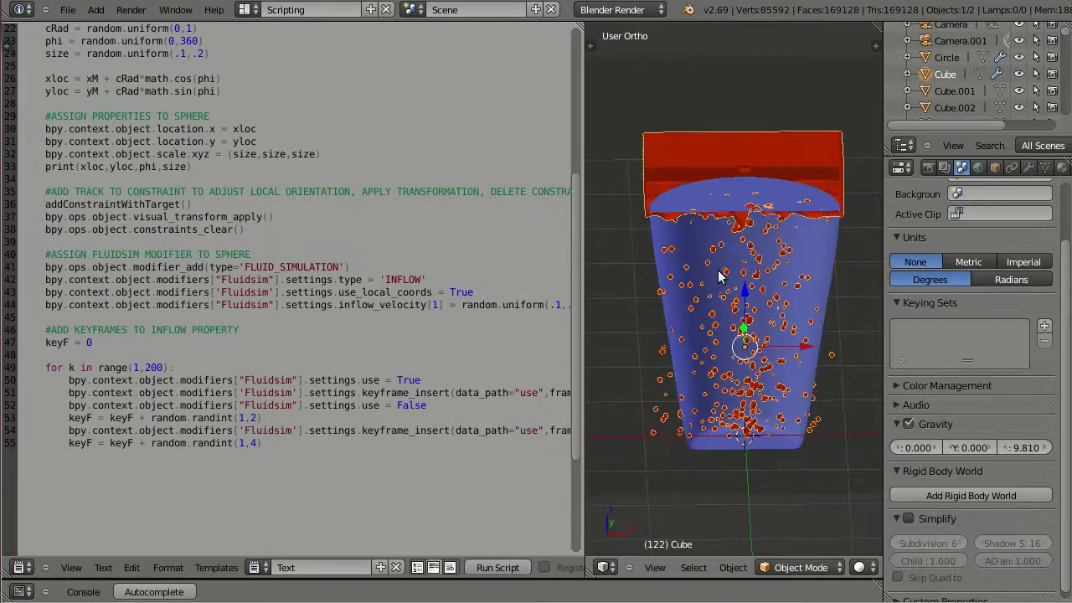
Switch to a front view of the cup and select glass.003.
middle_drag(723, 278, 727, 228)
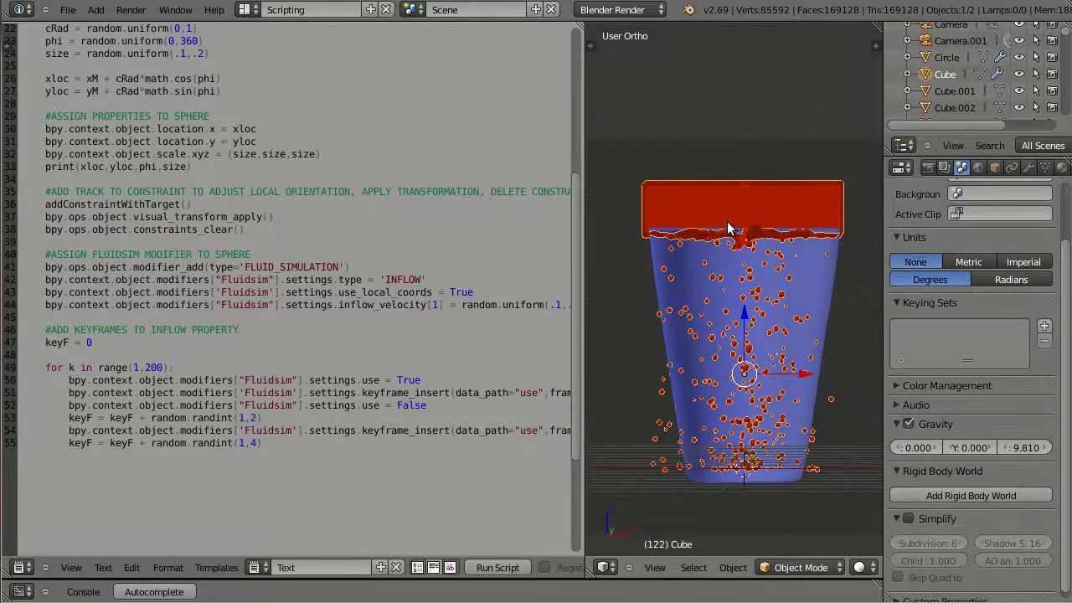
key(KP_3)
key(KP_1)
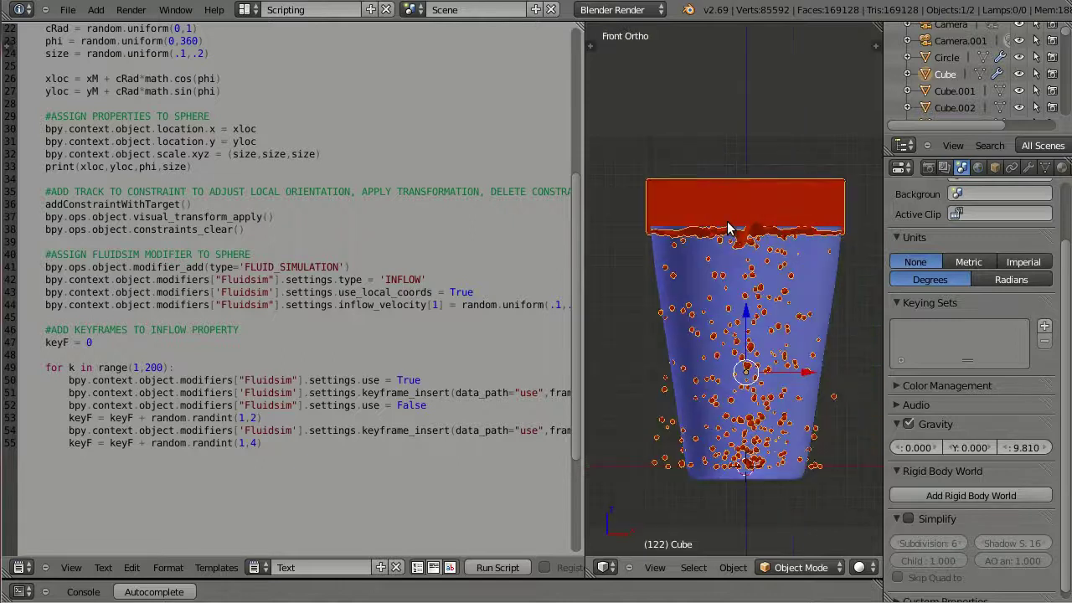
scroll(675, 327, up, 2)
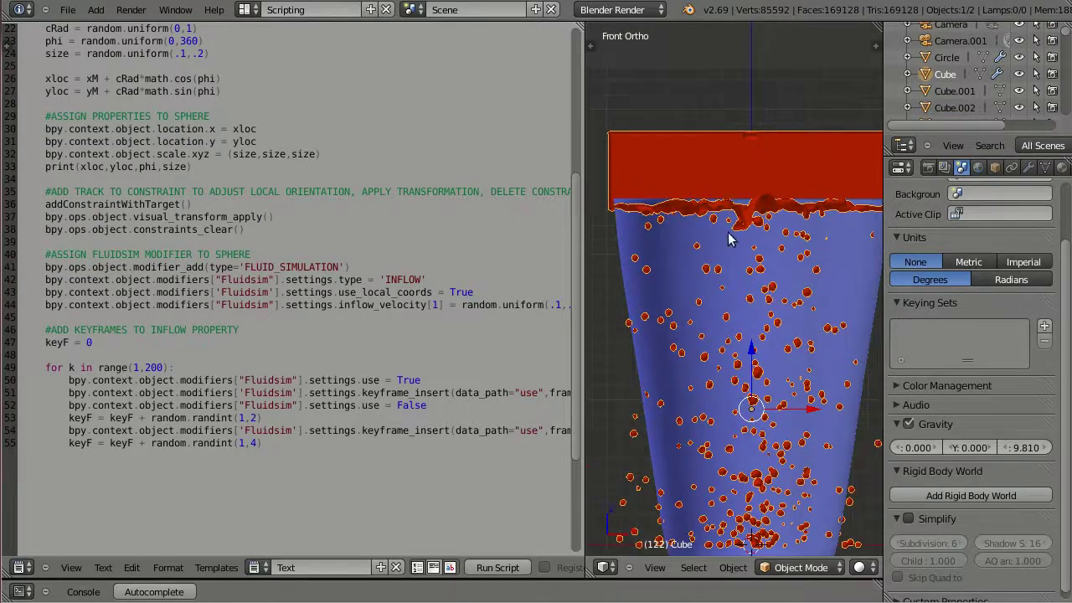
scroll(733, 240, down, 1)
right_click(828, 267)
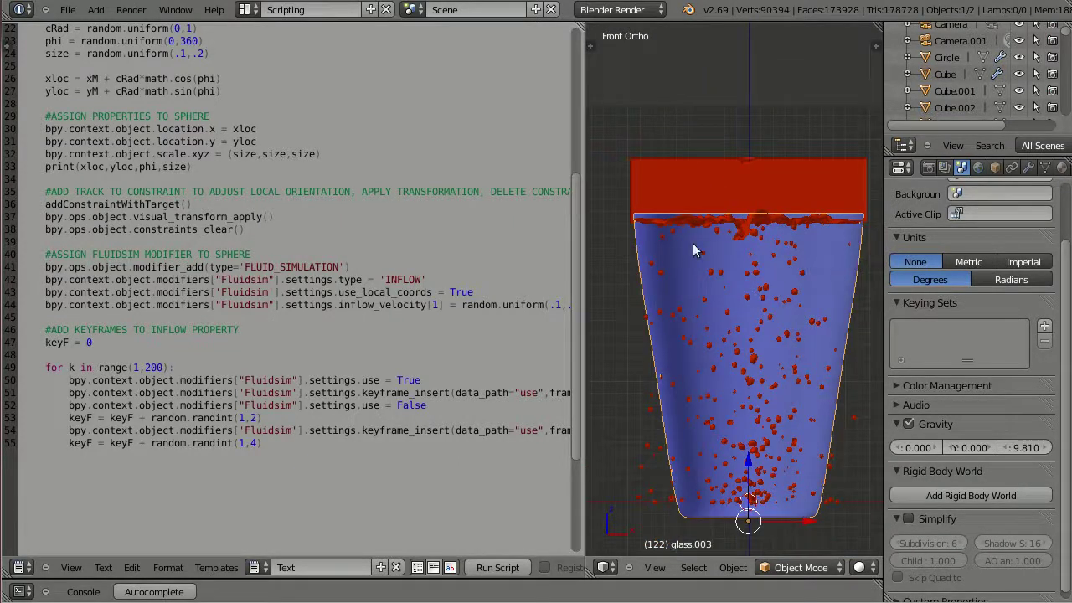
scroll(766, 219, up, 3)
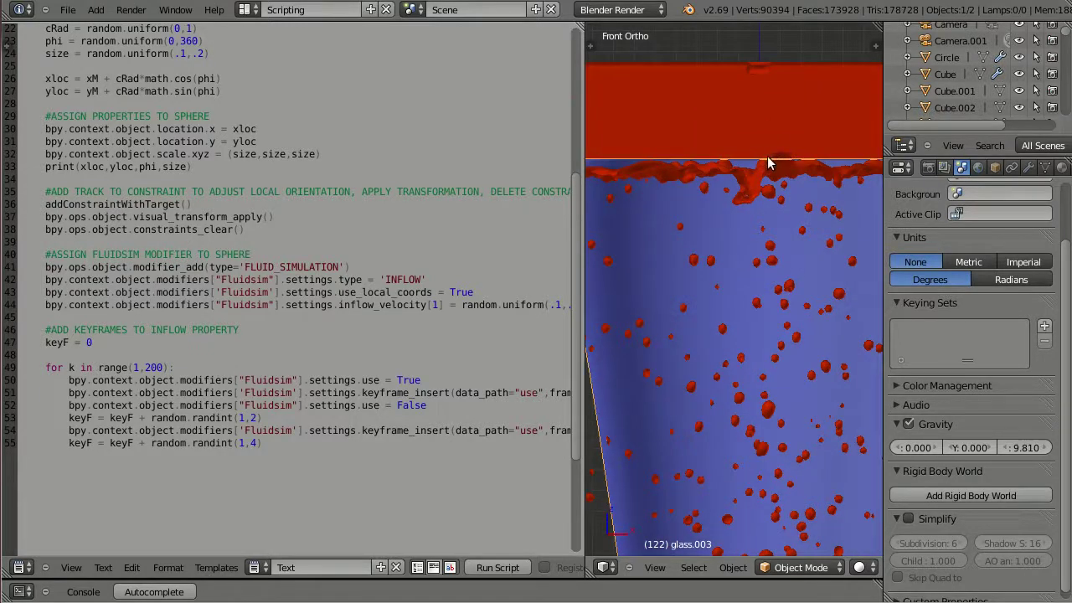
scroll(791, 161, down, 1)
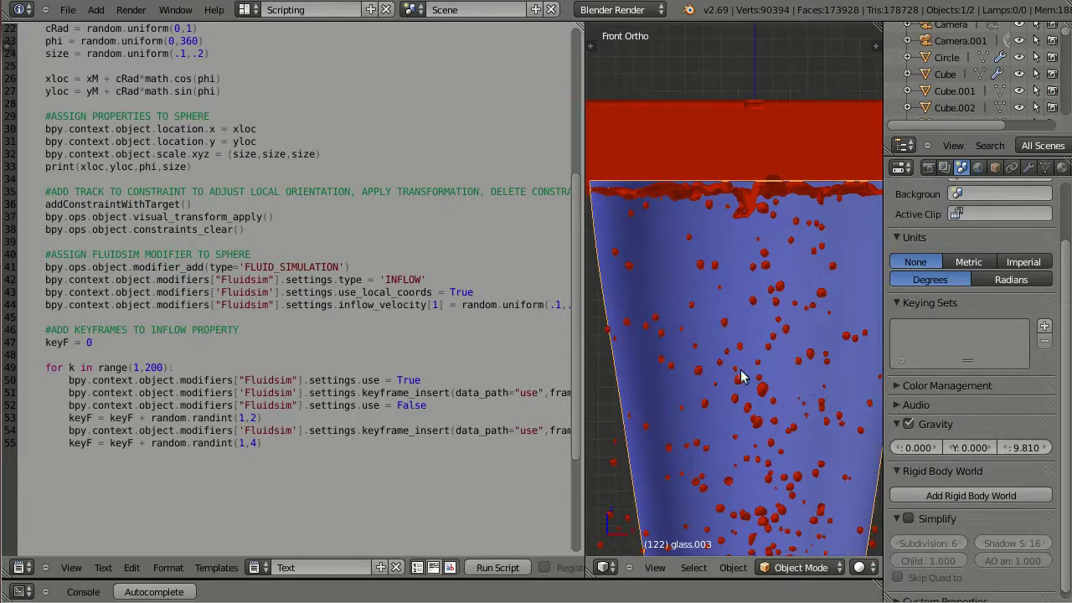
Raise glass.003 slightly along its local Z axis beneath the red box.
right_click(713, 243)
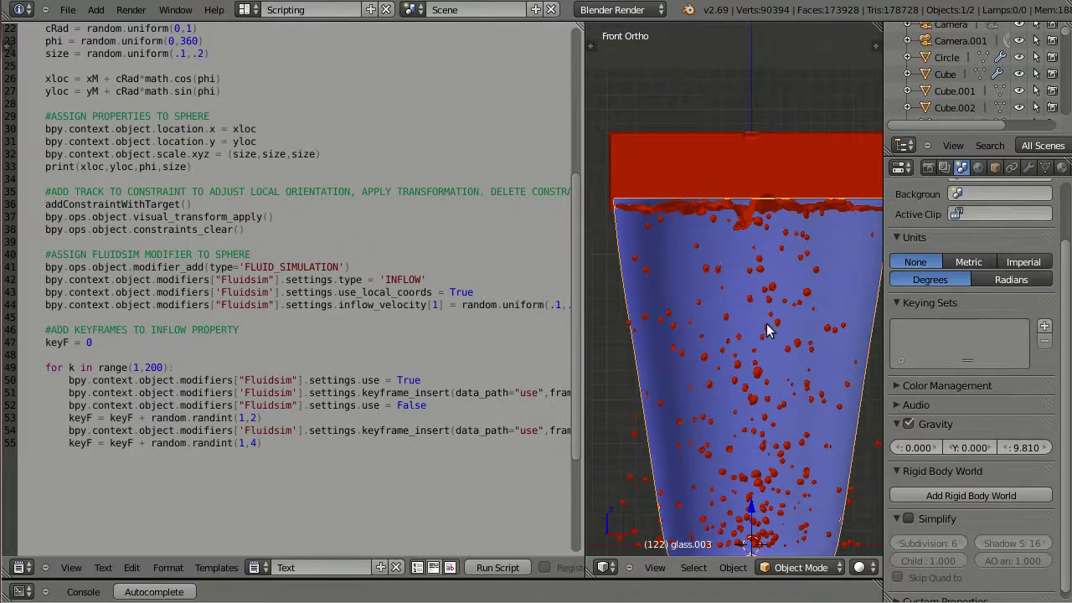
scroll(769, 325, down, 1)
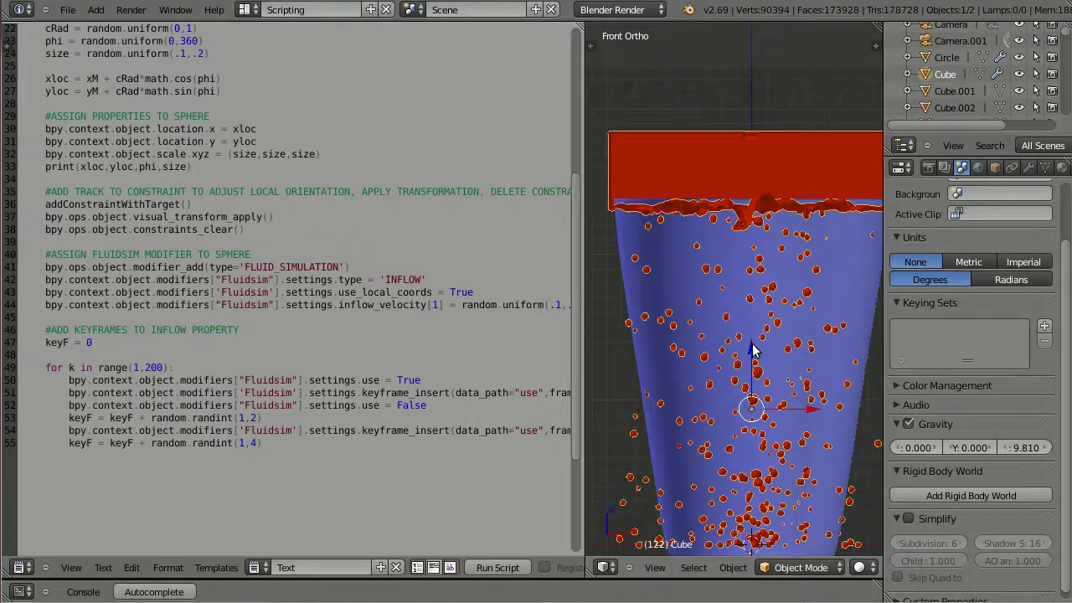
key(g)
key(z)
key(z)
right_click(751, 342)
right_click(748, 335)
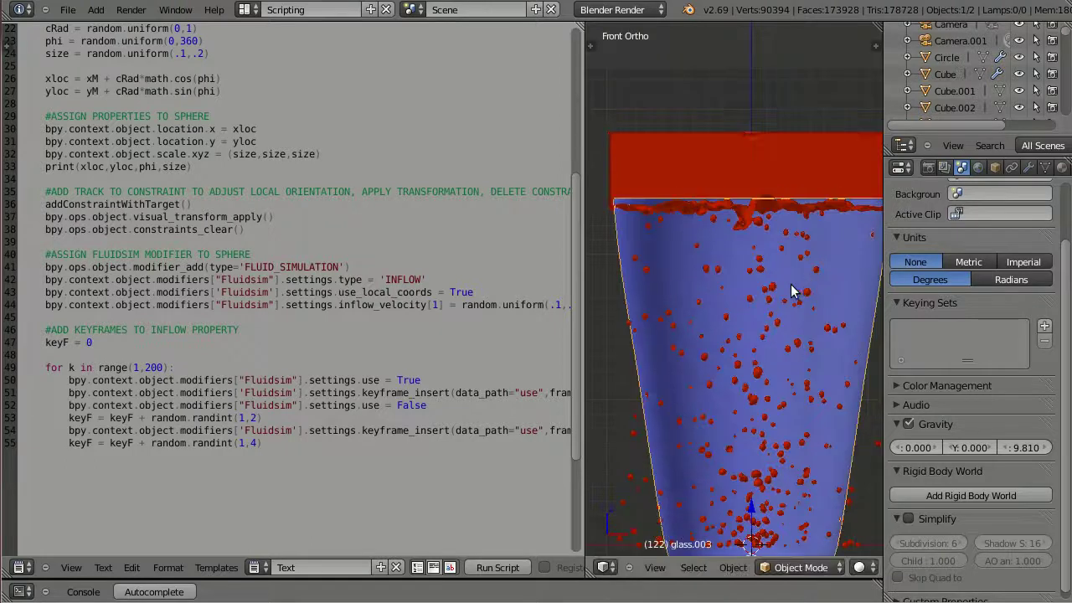
key(g)
key(z)
key(z)
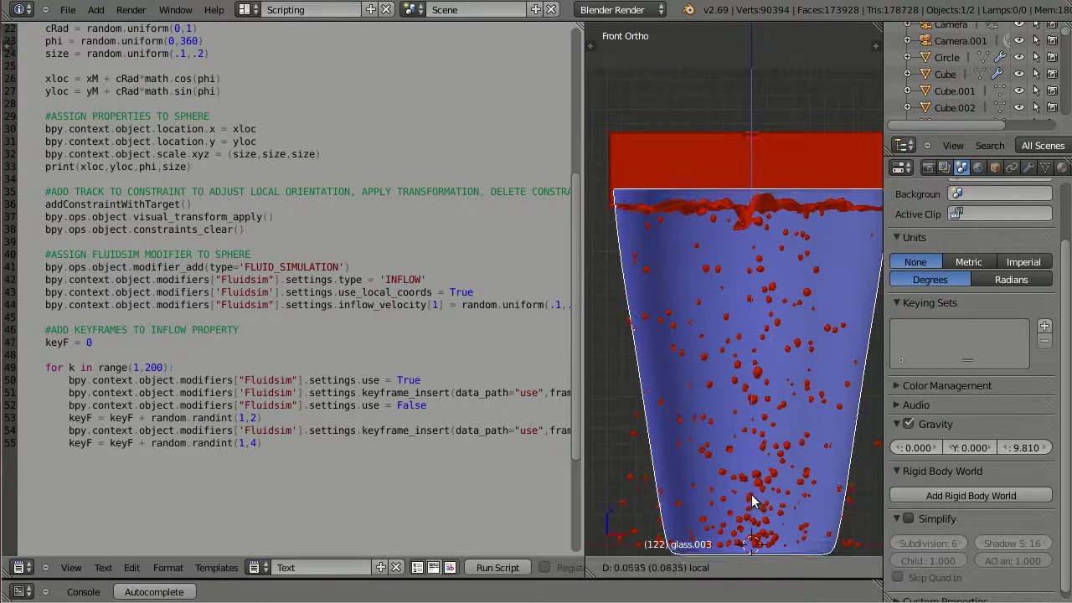
click(750, 489)
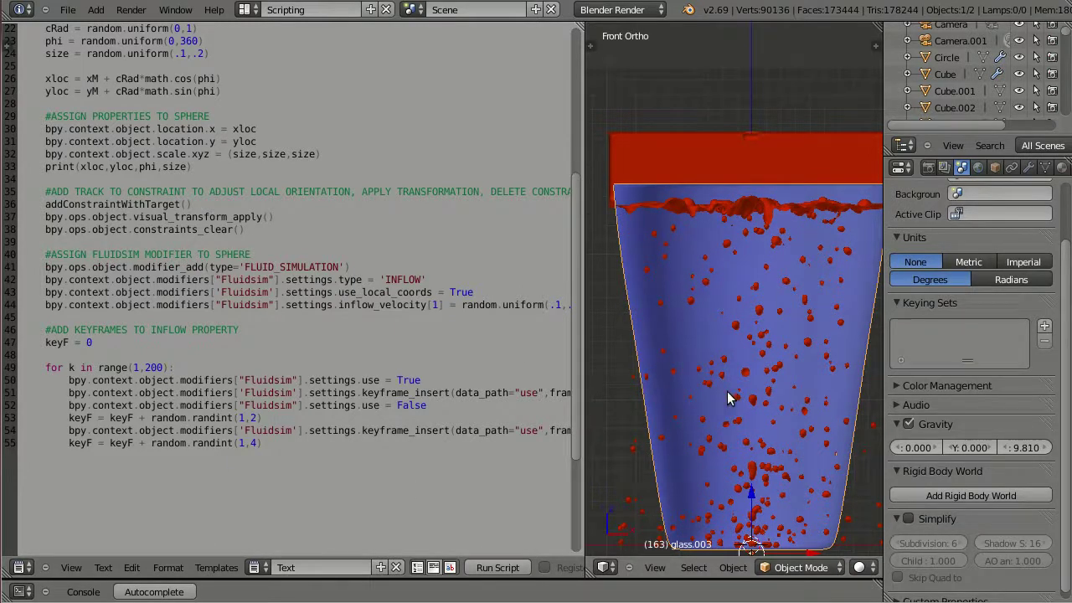
Exit local view and orbit out to show the palm tree, textured wall and ground grid.
key(KP_Divide)
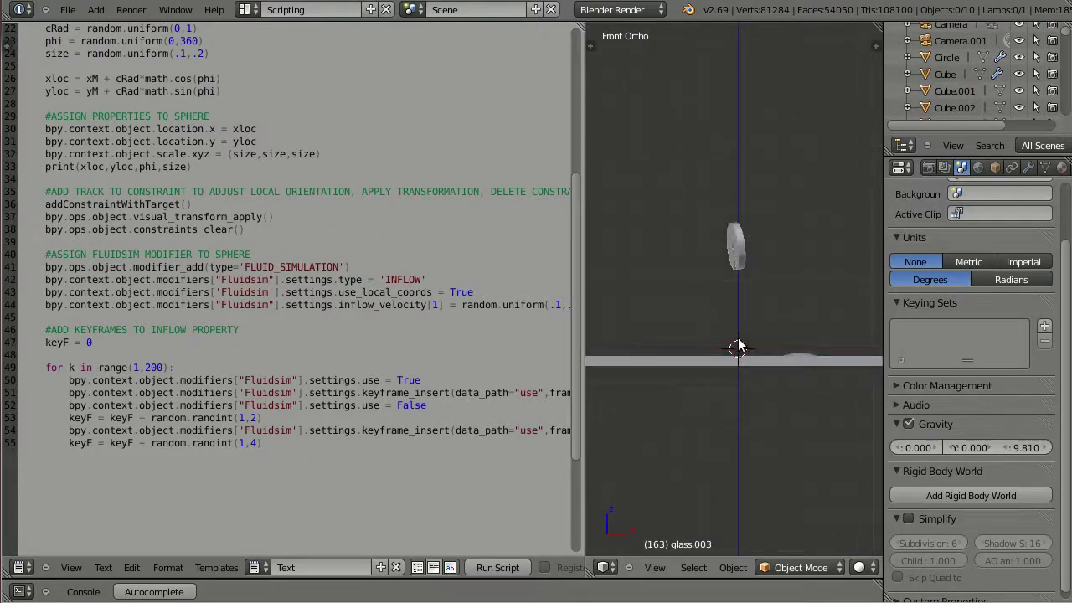
middle_drag(738, 341, 689, 297)
scroll(652, 243, down, 3)
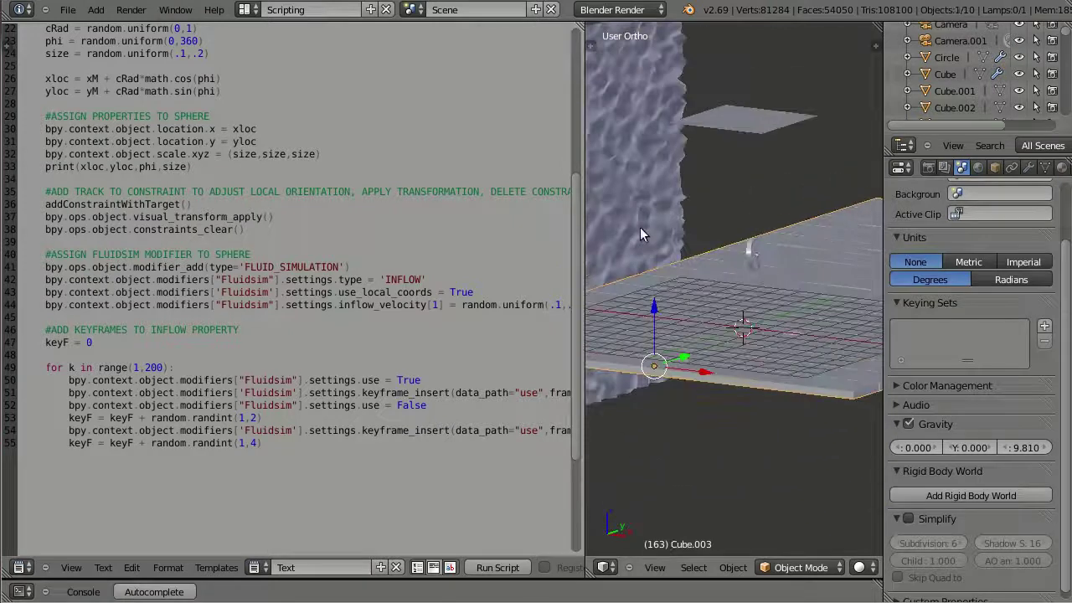
right_click(640, 227)
middle_drag(764, 155, 788, 113)
scroll(758, 154, down, 4)
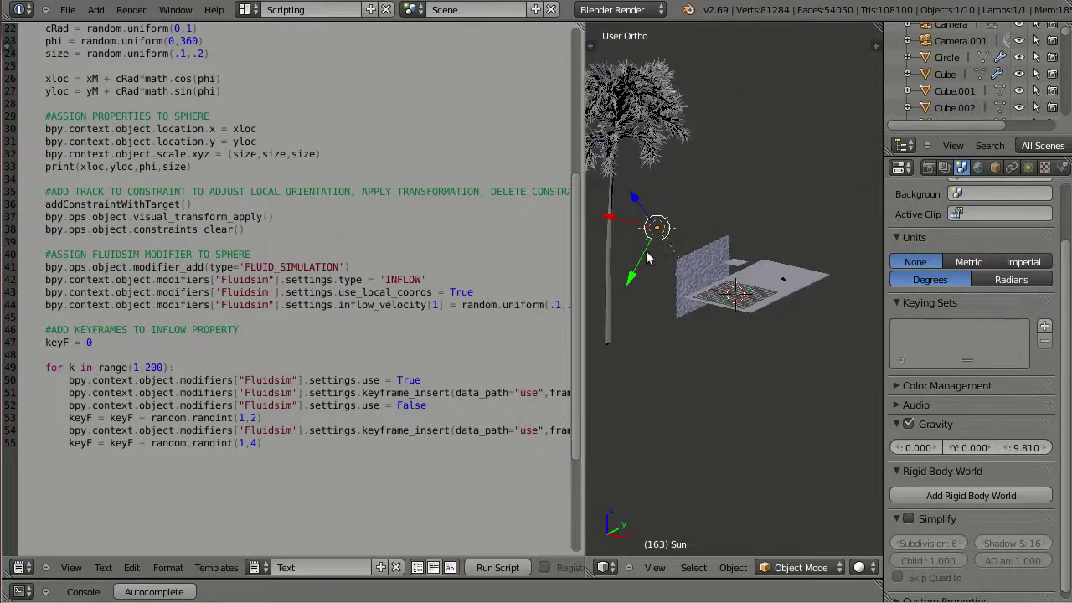
middle_drag(647, 258, 730, 327)
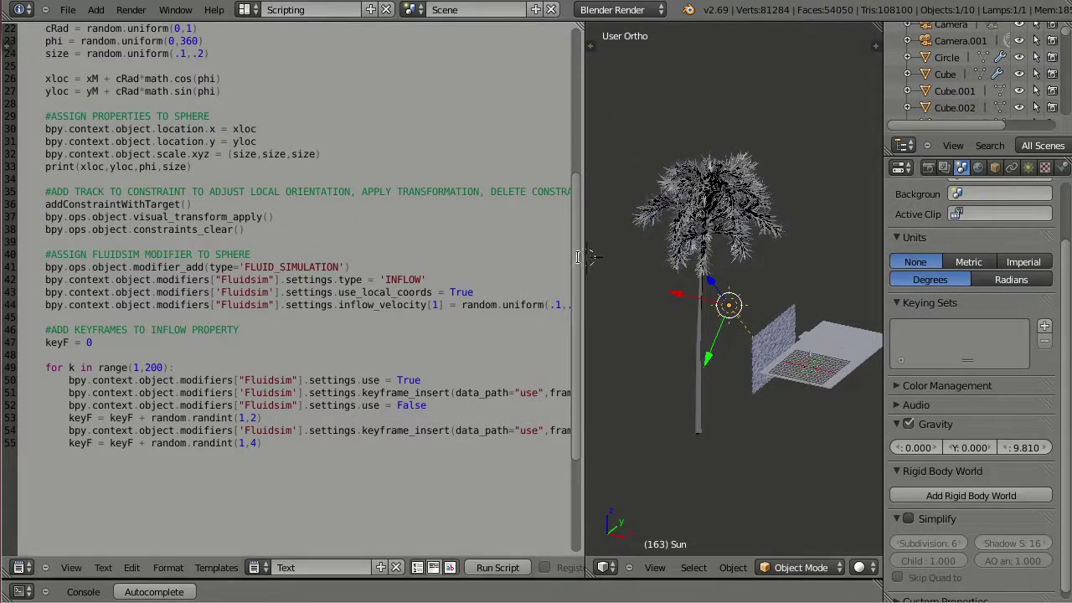
Widen the 3D view over the script editor and play the animation, orbiting around the swaying palm.
drag(546, 261, 27, 264)
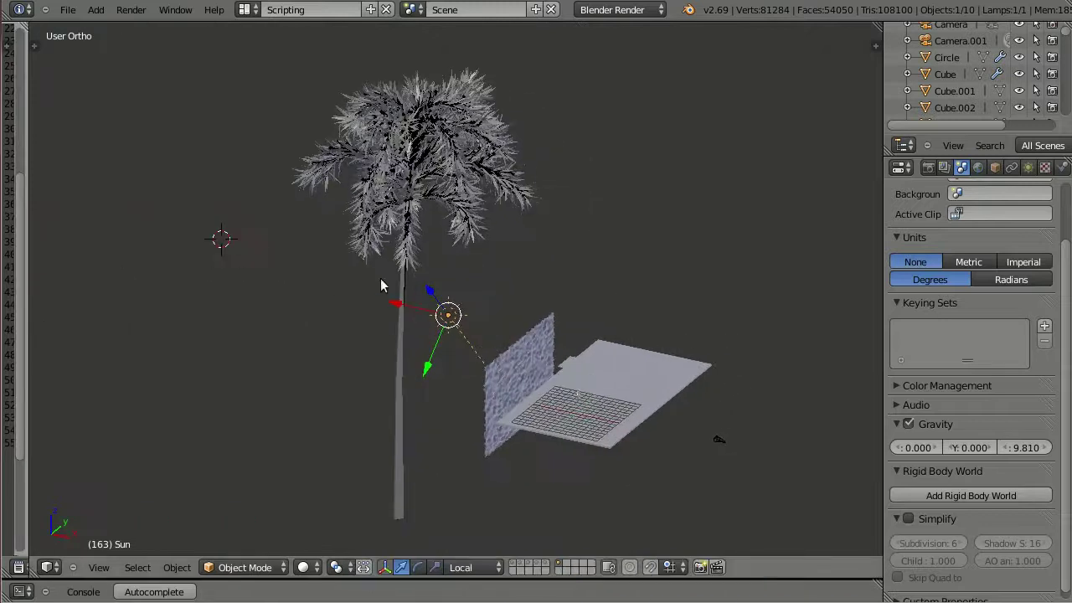
key(alt+a)
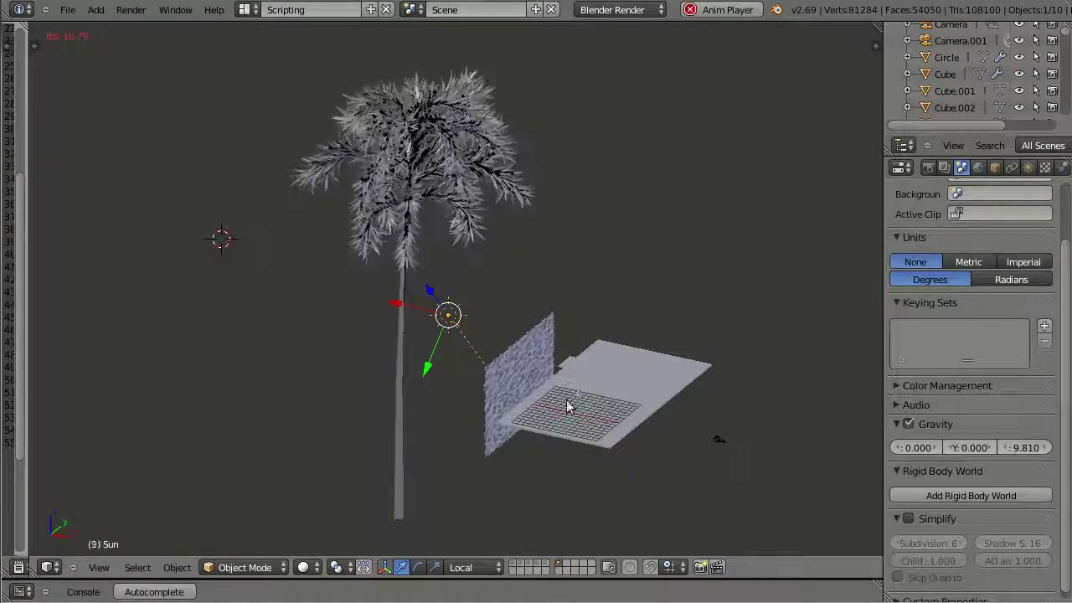
middle_drag(627, 315, 546, 277)
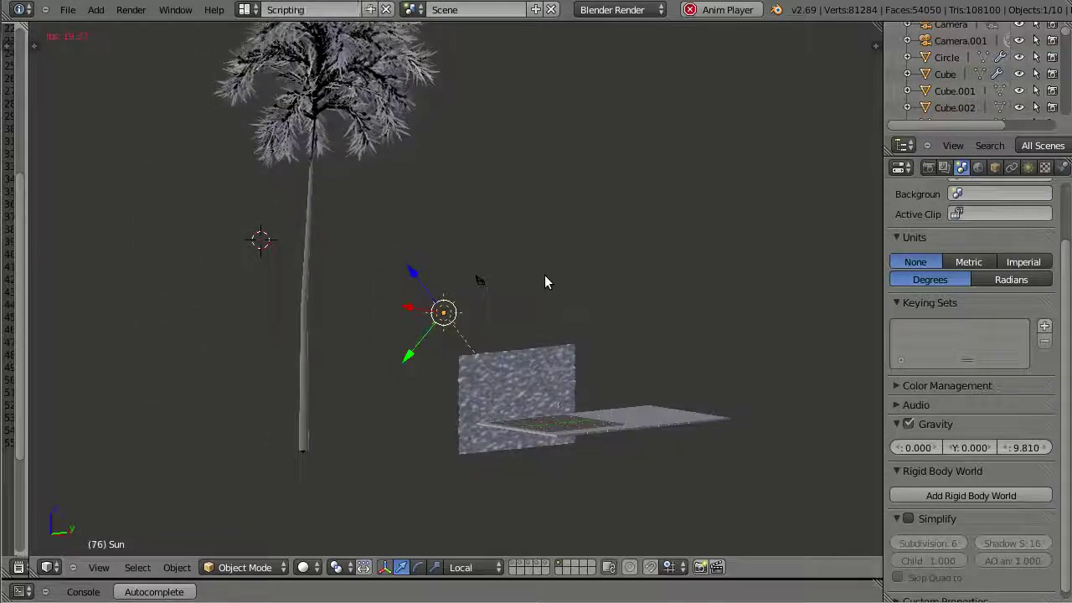
middle_drag(592, 335, 548, 326)
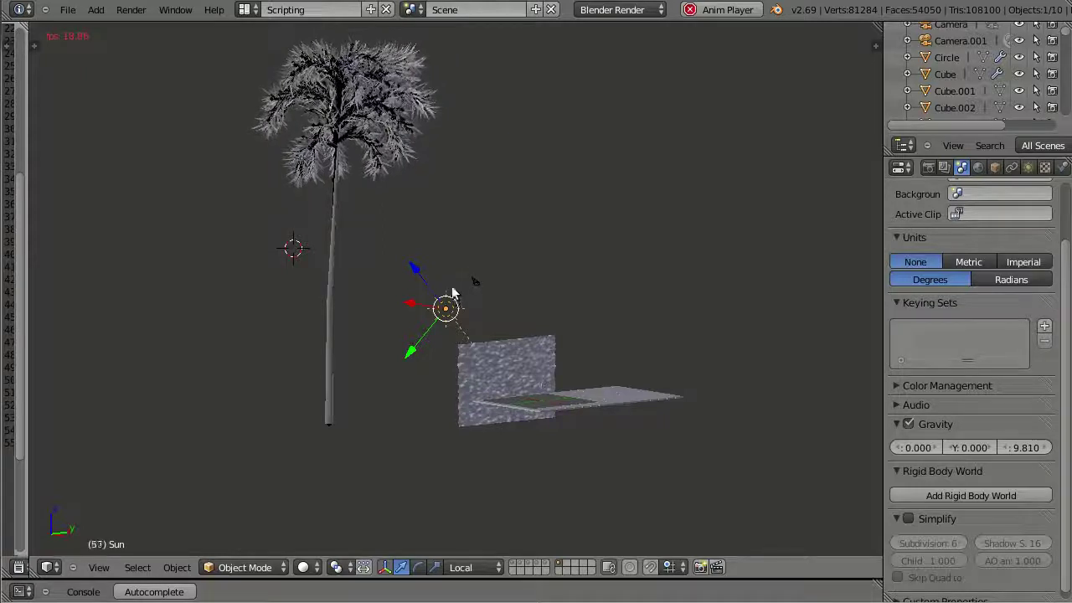
scroll(503, 276, down, 2)
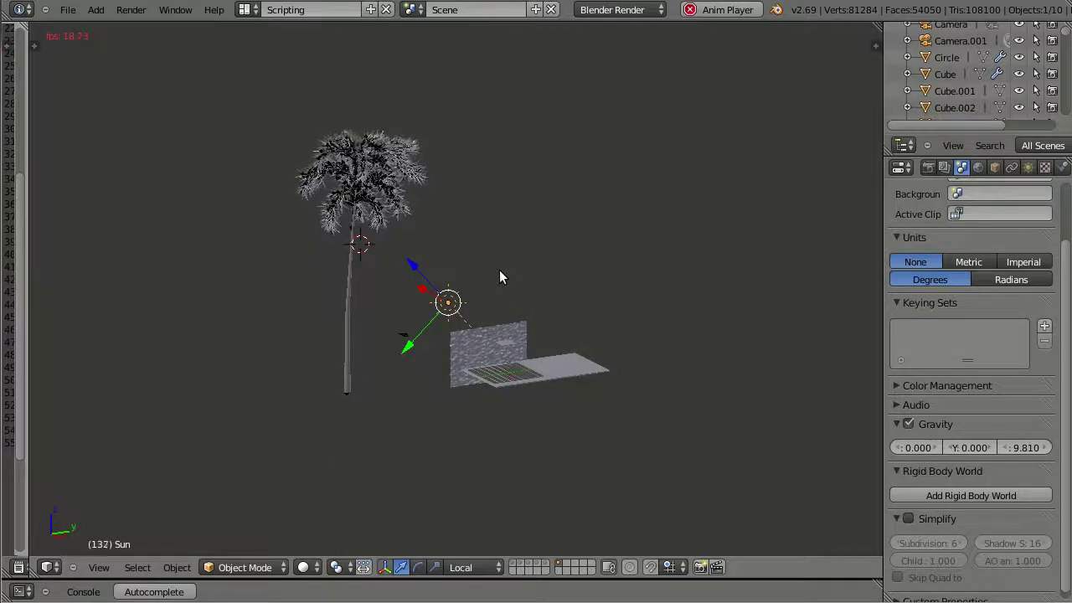
middle_drag(499, 277, 501, 236)
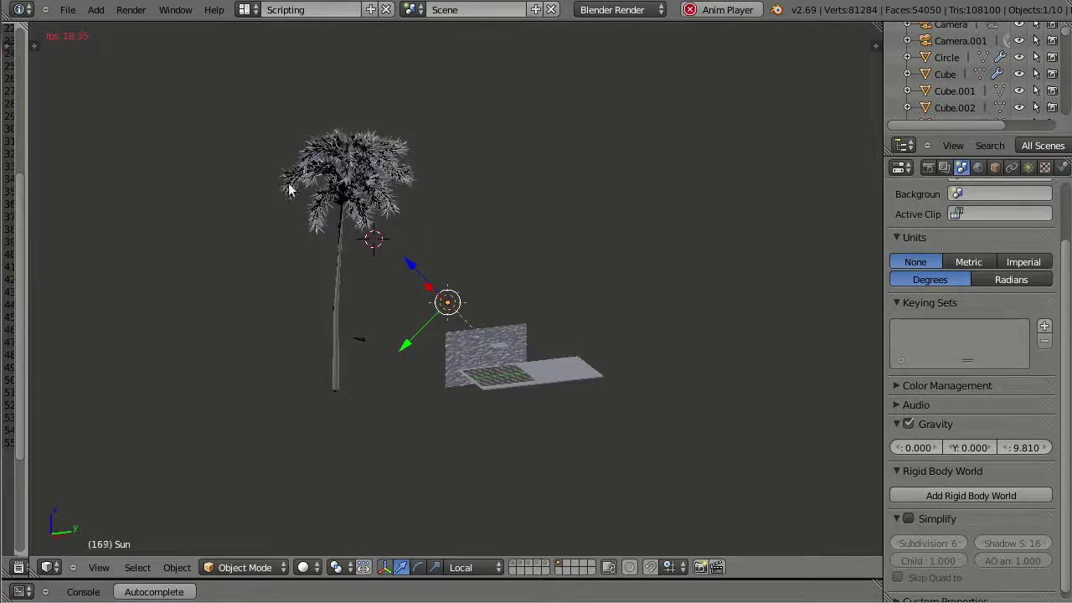